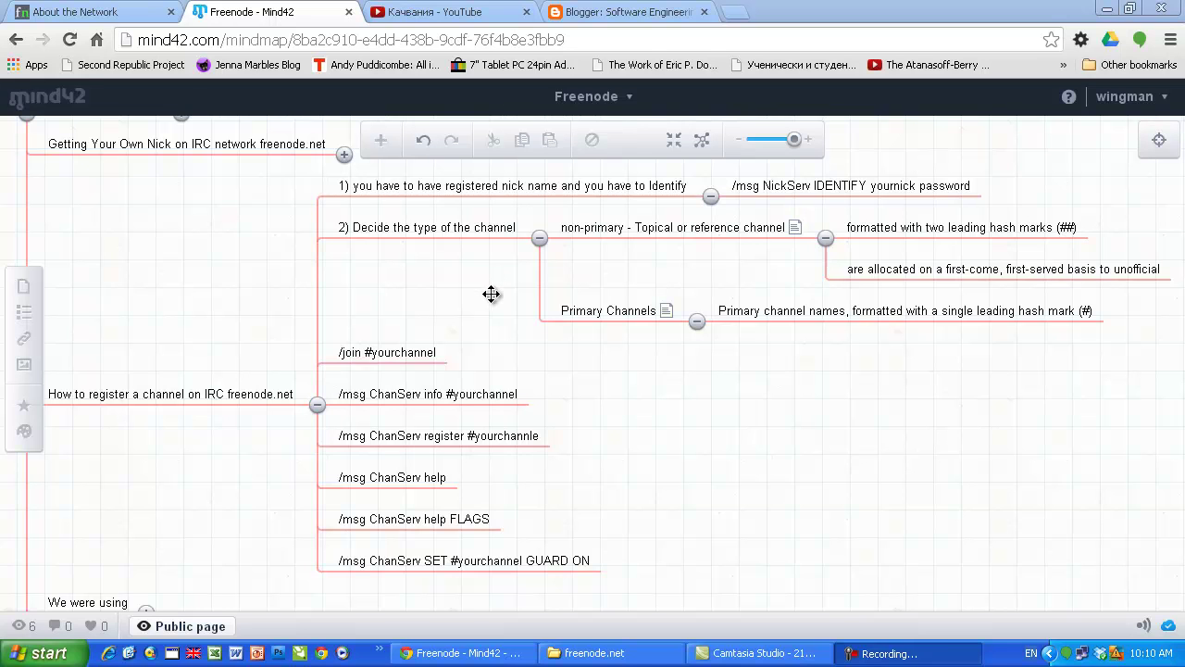
- Open webchat.freenode.net in a new browser tab
click(502, 198)
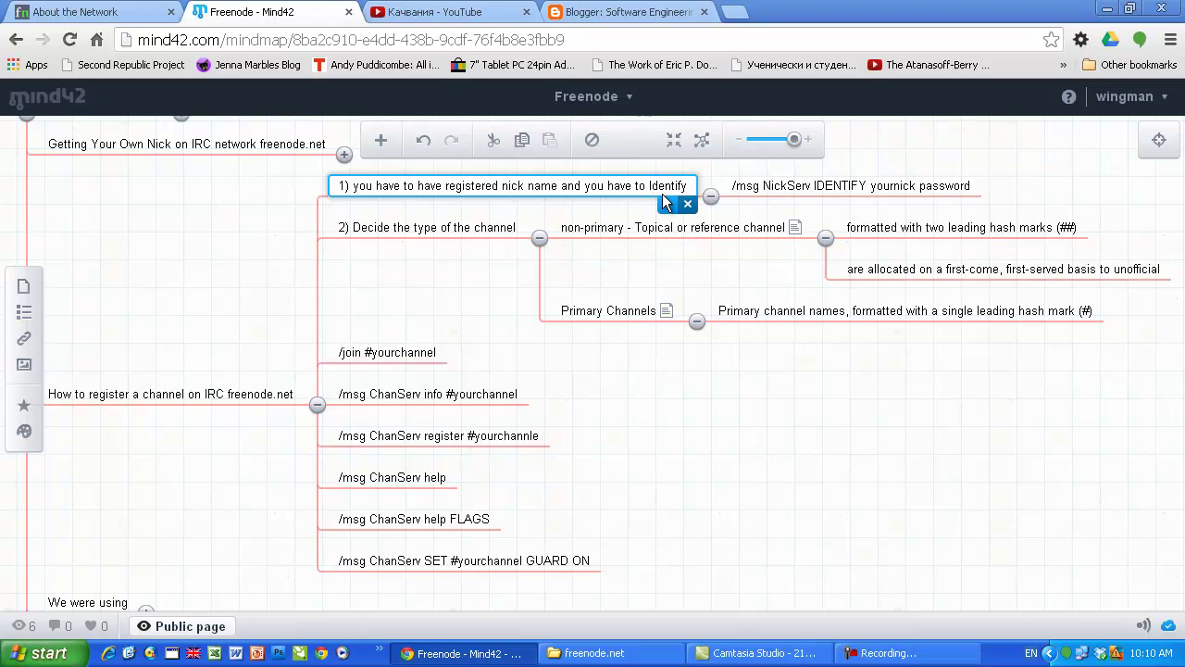
click(878, 192)
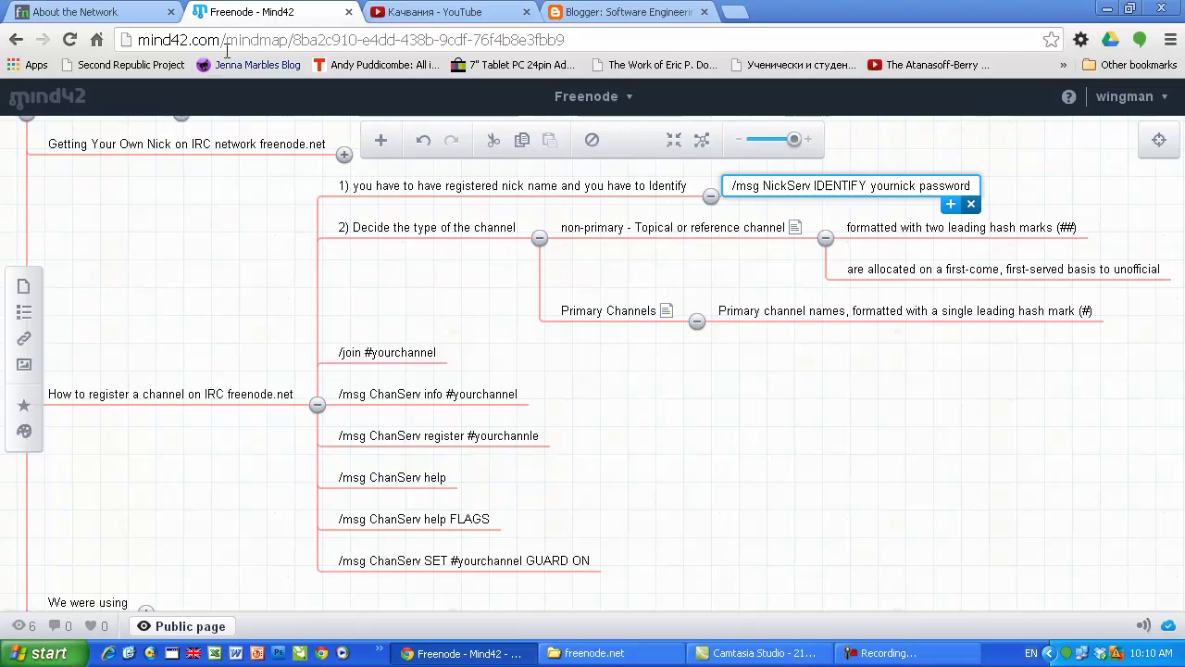
click(735, 13)
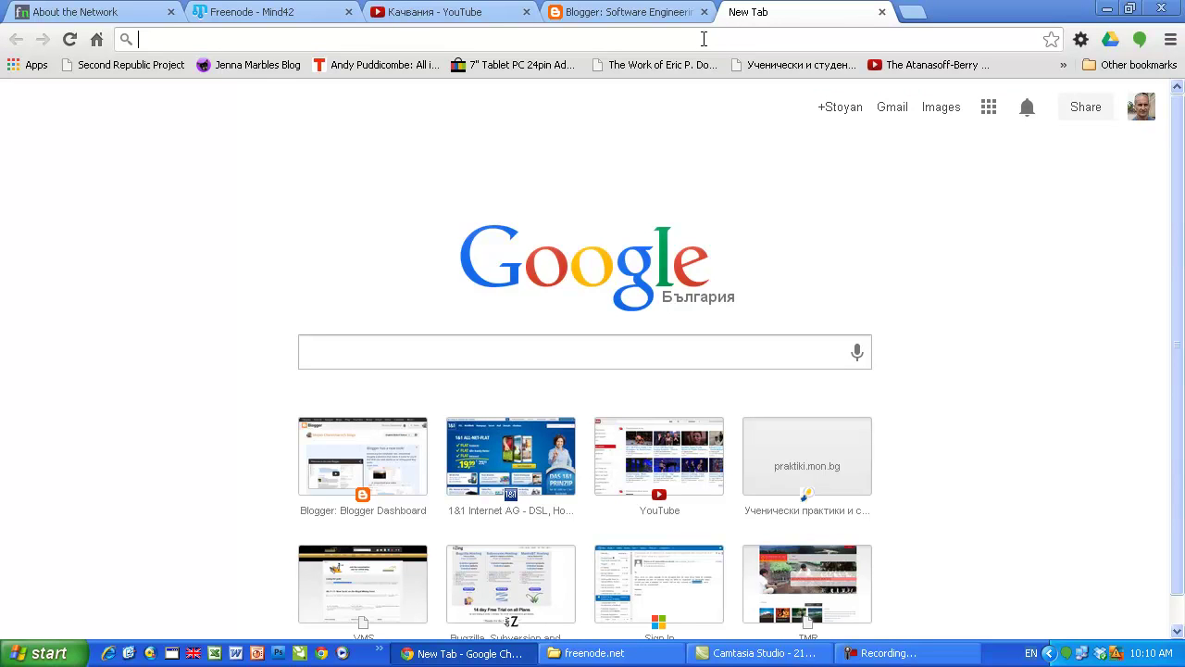
text(webchat.freenode.net)
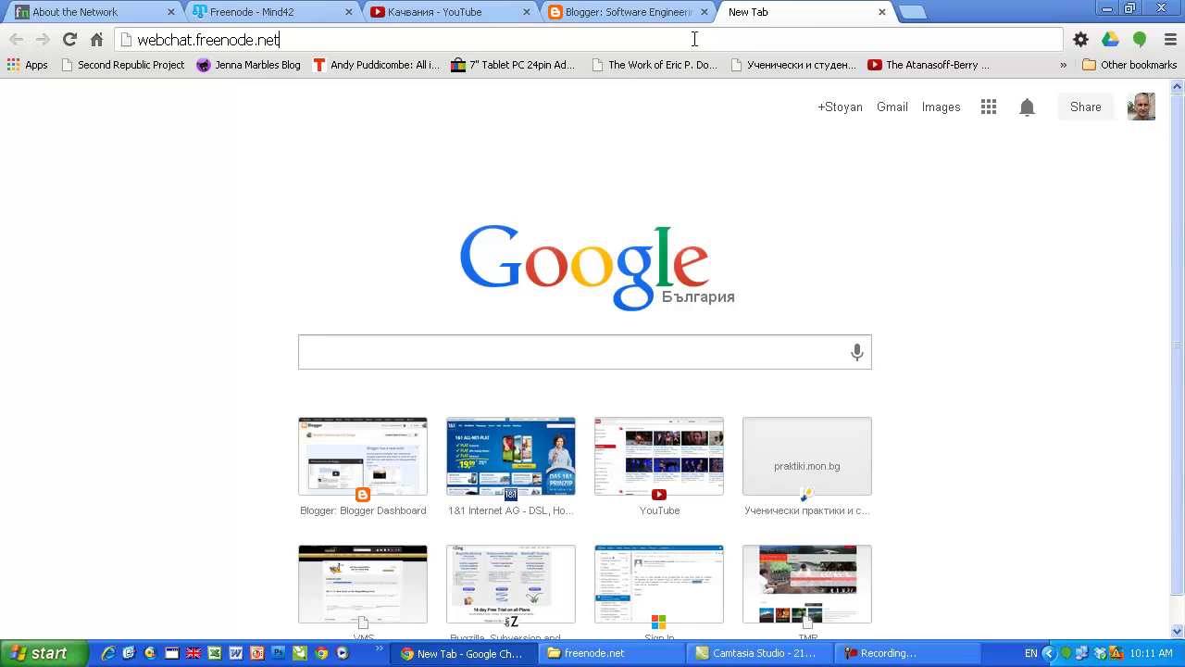
key(Return)
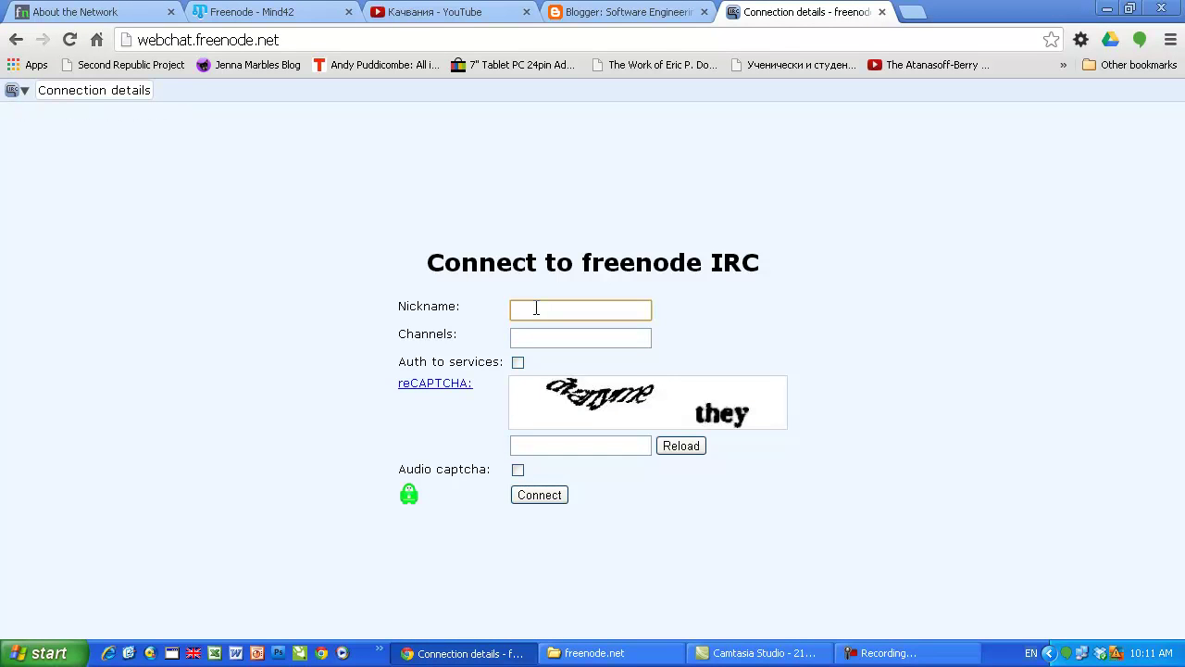
- Connect to freenode IRC with nickname wingman and channel #coolcsn, reloading the captcha and solving the new one
text(wingman)
click(538, 338)
text(#)
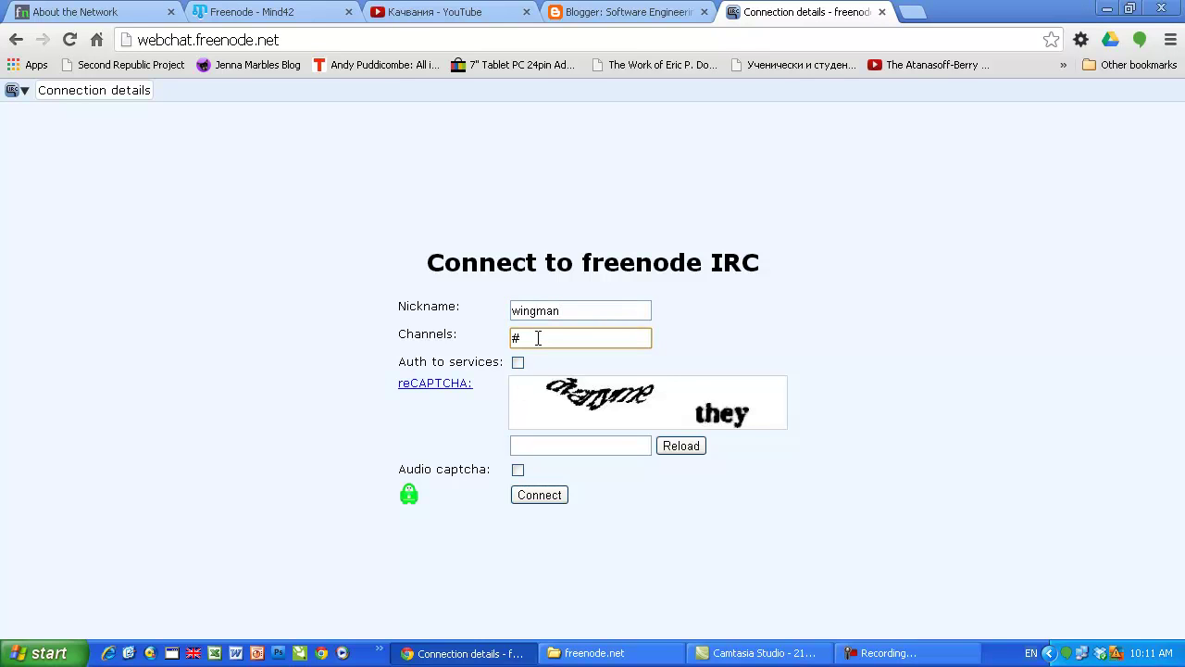
text(coolcsn)
click(690, 452)
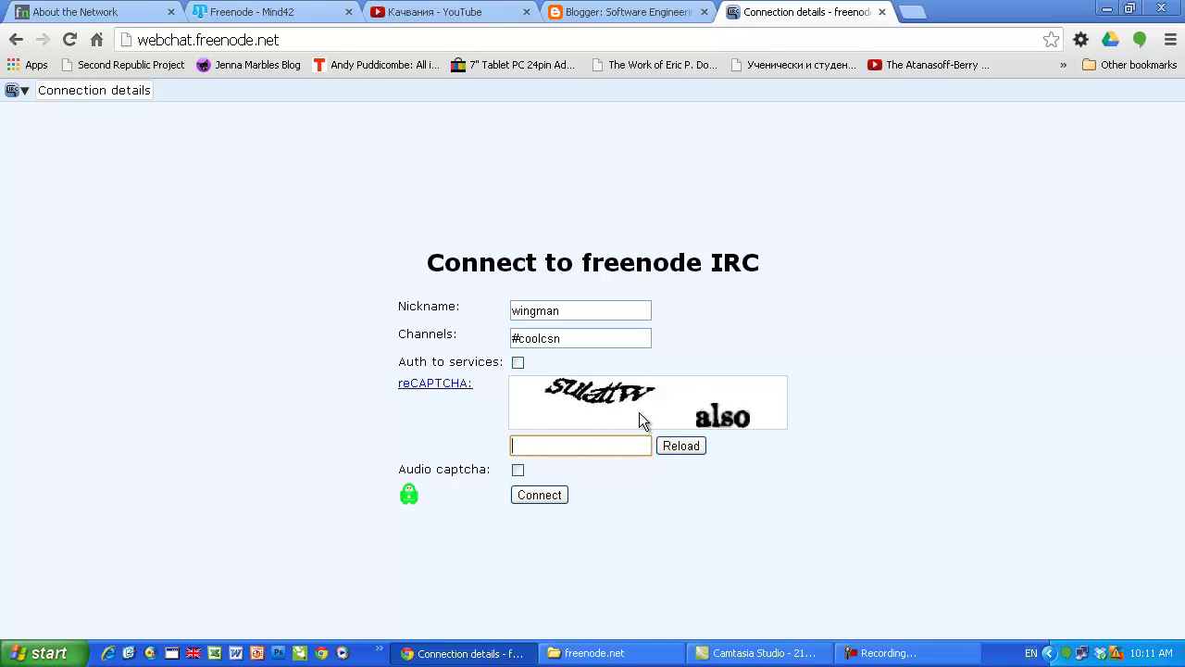
text(sulattw also)
click(526, 501)
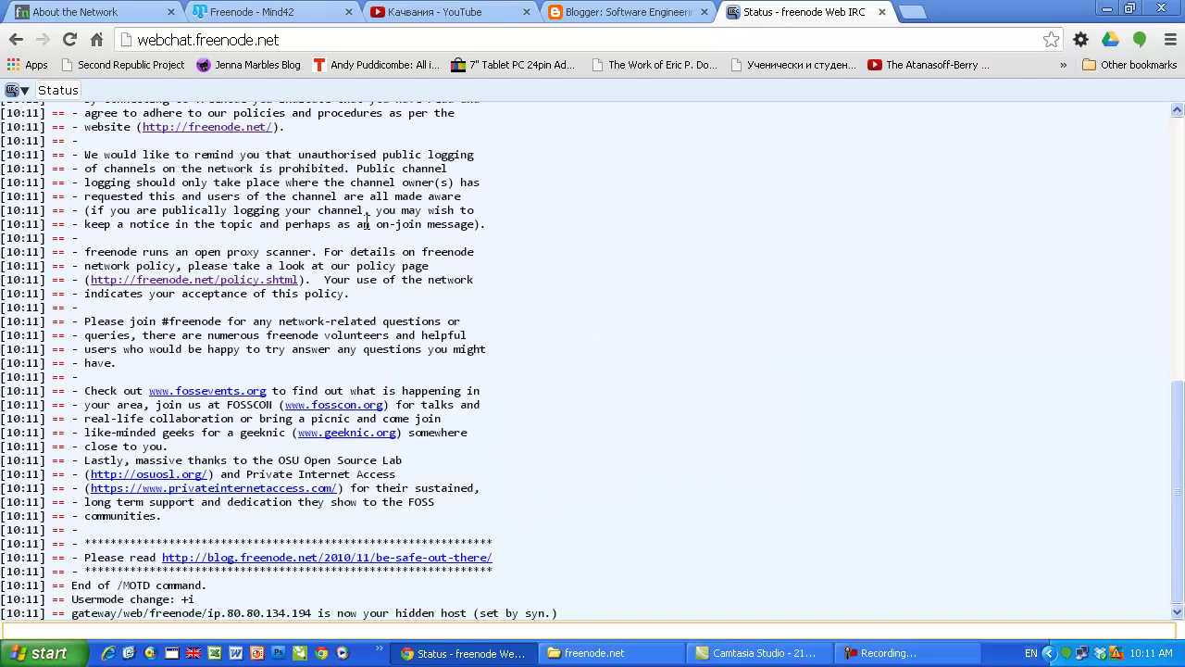
click(37, 653)
mouse_move(71, 589)
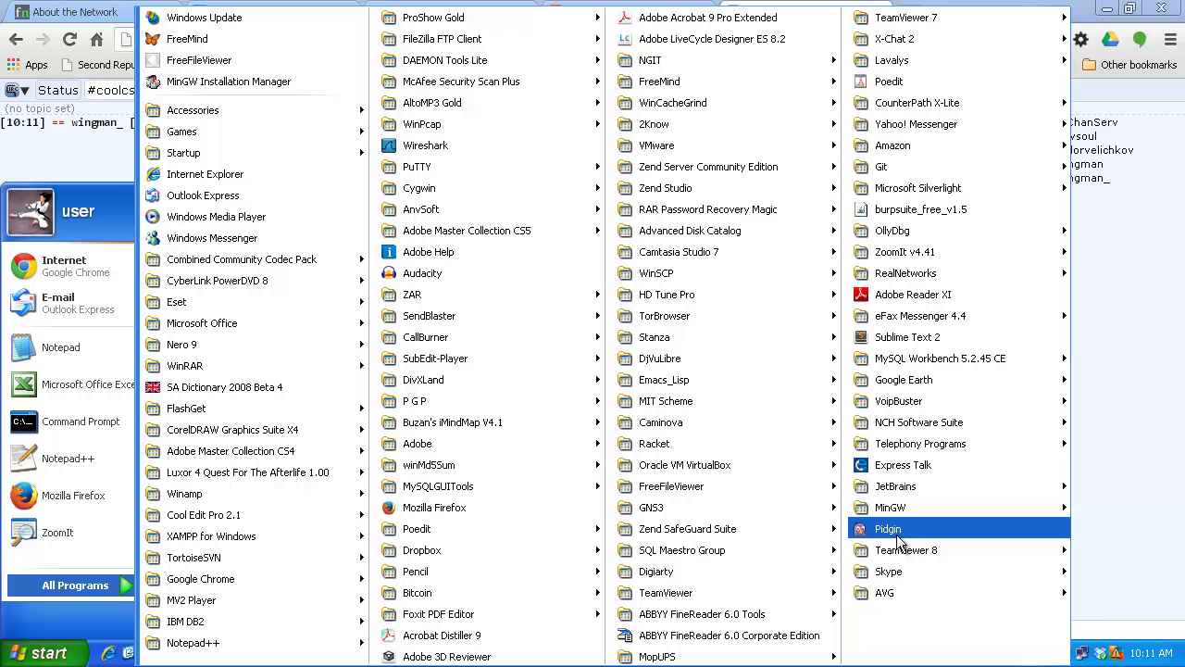
mouse_move(894, 44)
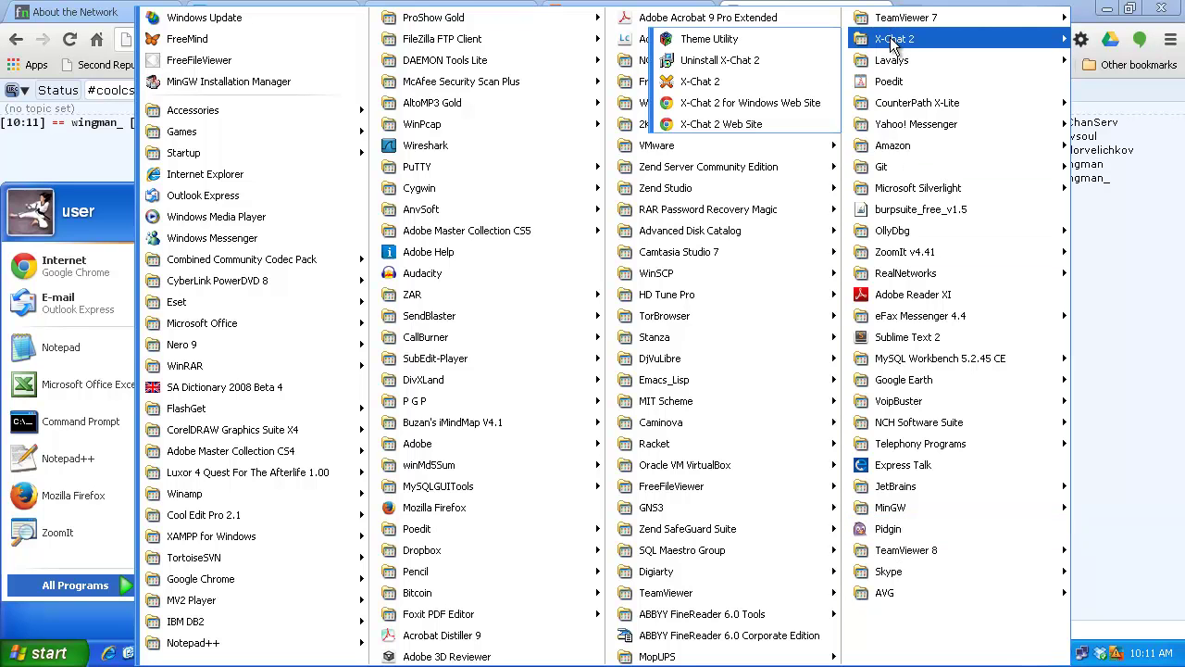
click(704, 81)
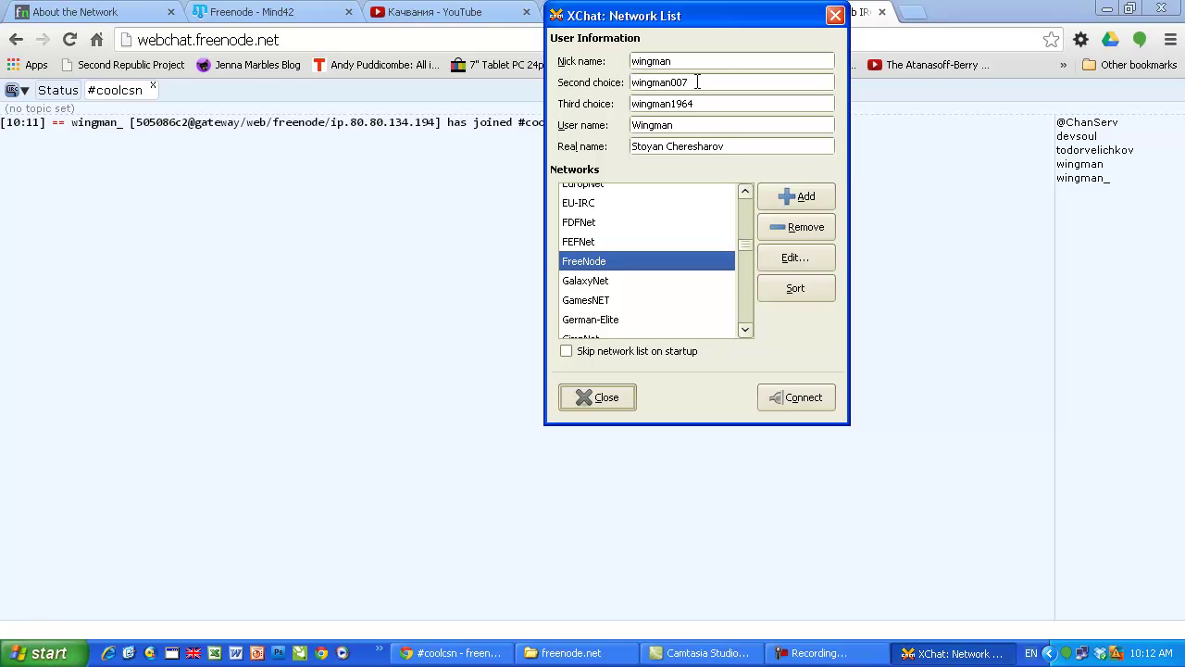
click(836, 15)
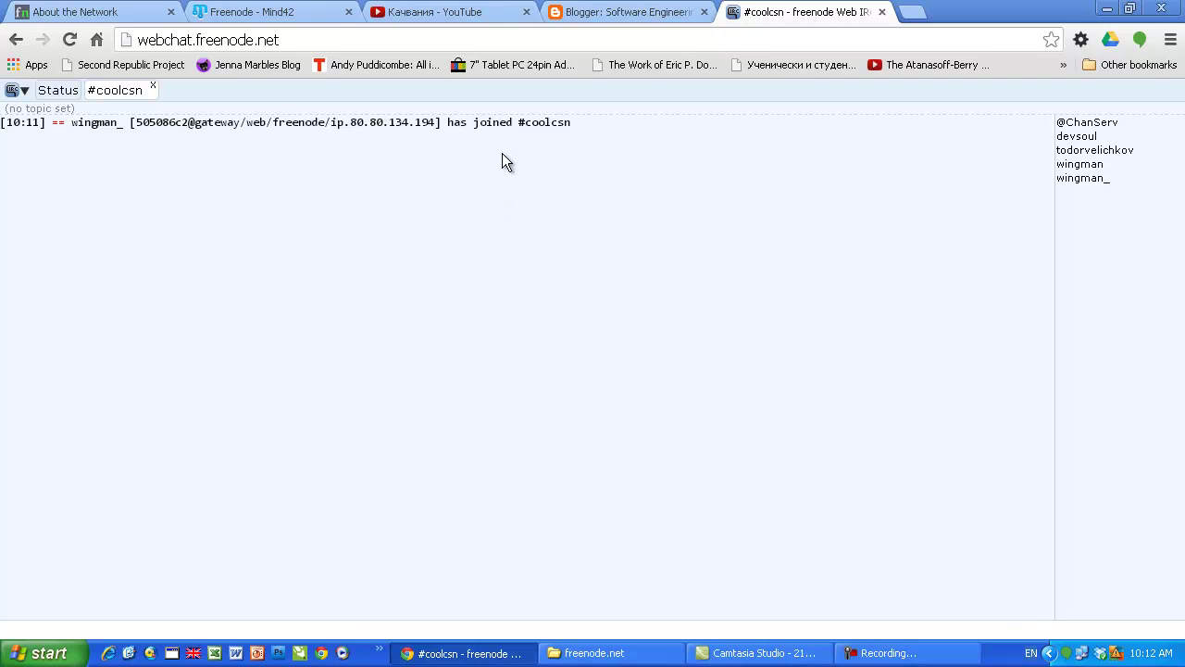
- Highlight the join message in the #coolcsn channel log and clear the selection
drag(446, 122, 595, 131)
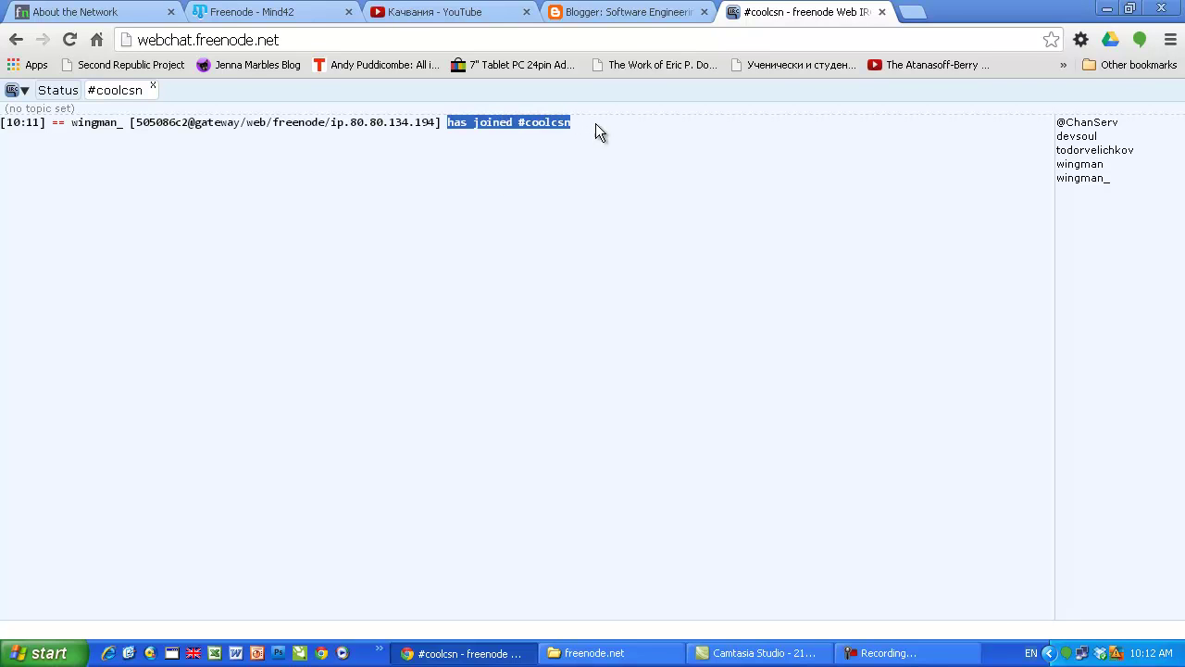
click(602, 134)
drag(454, 127, 694, 121)
click(701, 227)
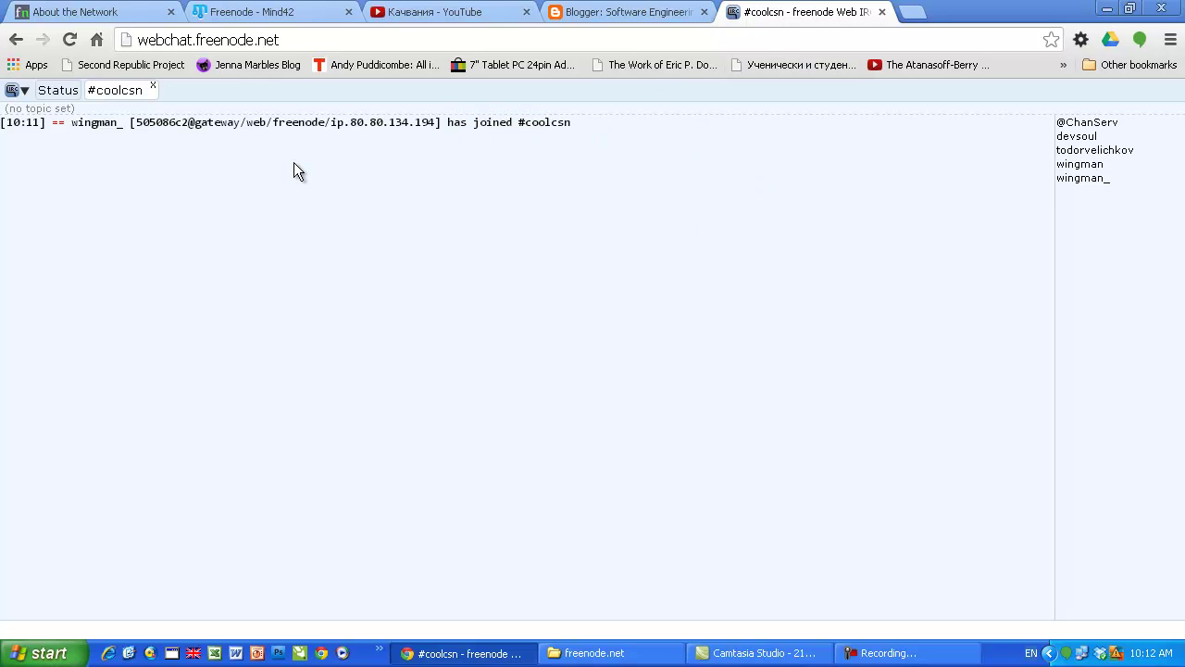
- Try the NickServ IDENTIFY command template from the mind map in the Status window's message line and remove it unsent
click(57, 90)
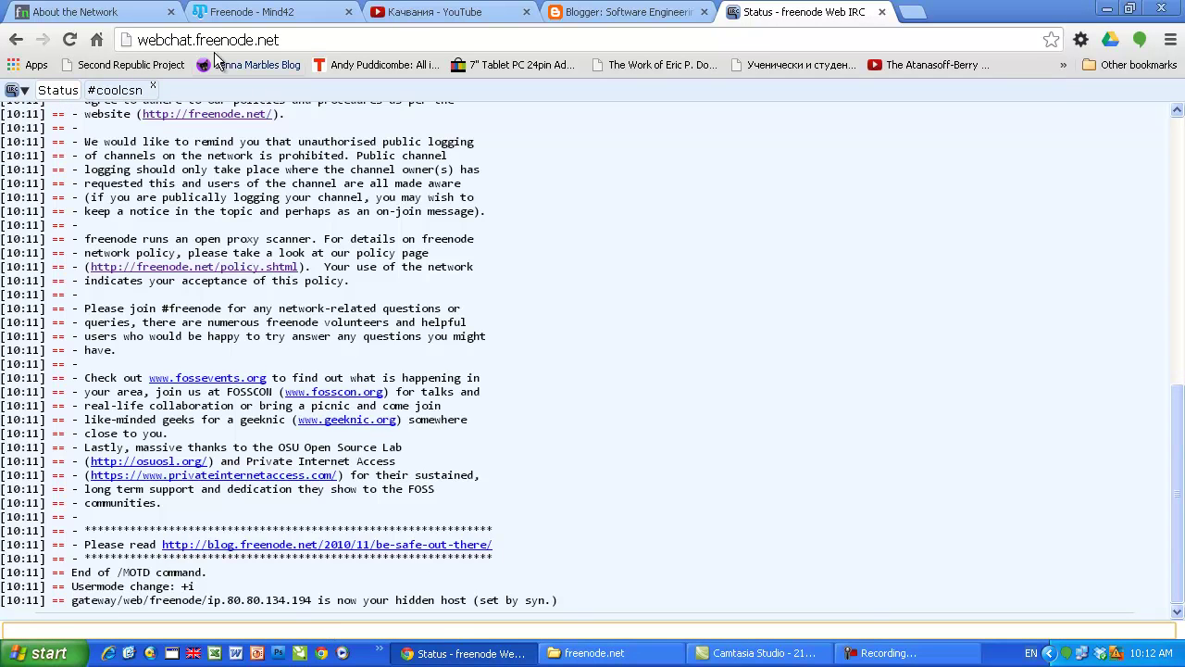
click(248, 12)
click(659, 192)
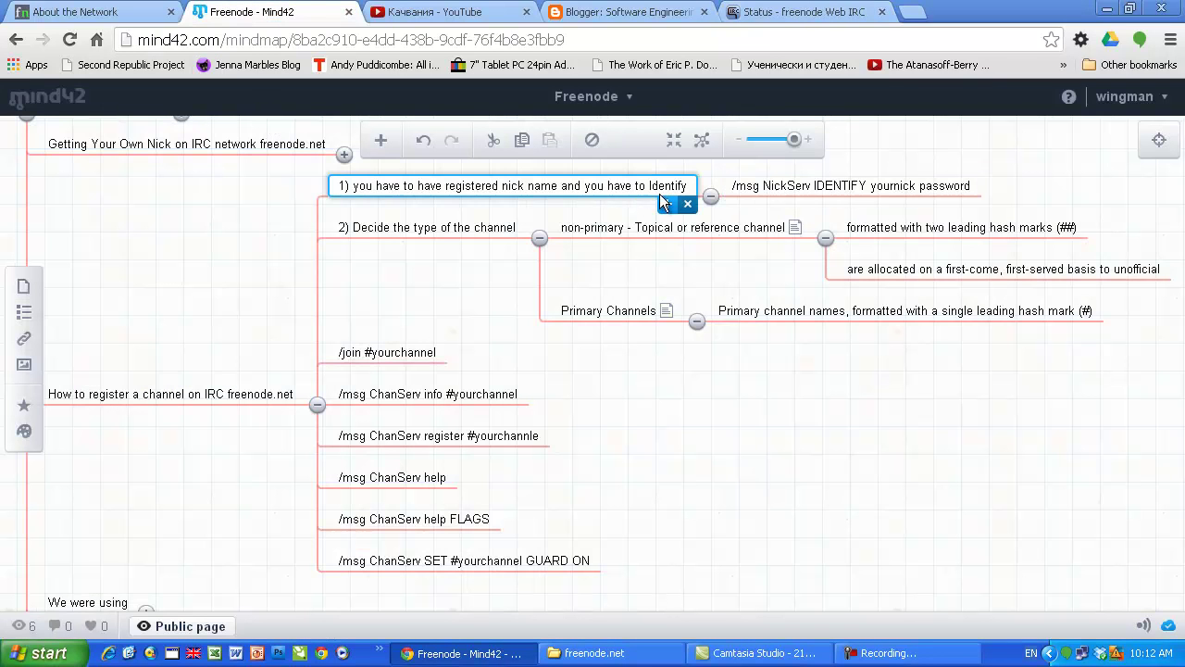
click(813, 188)
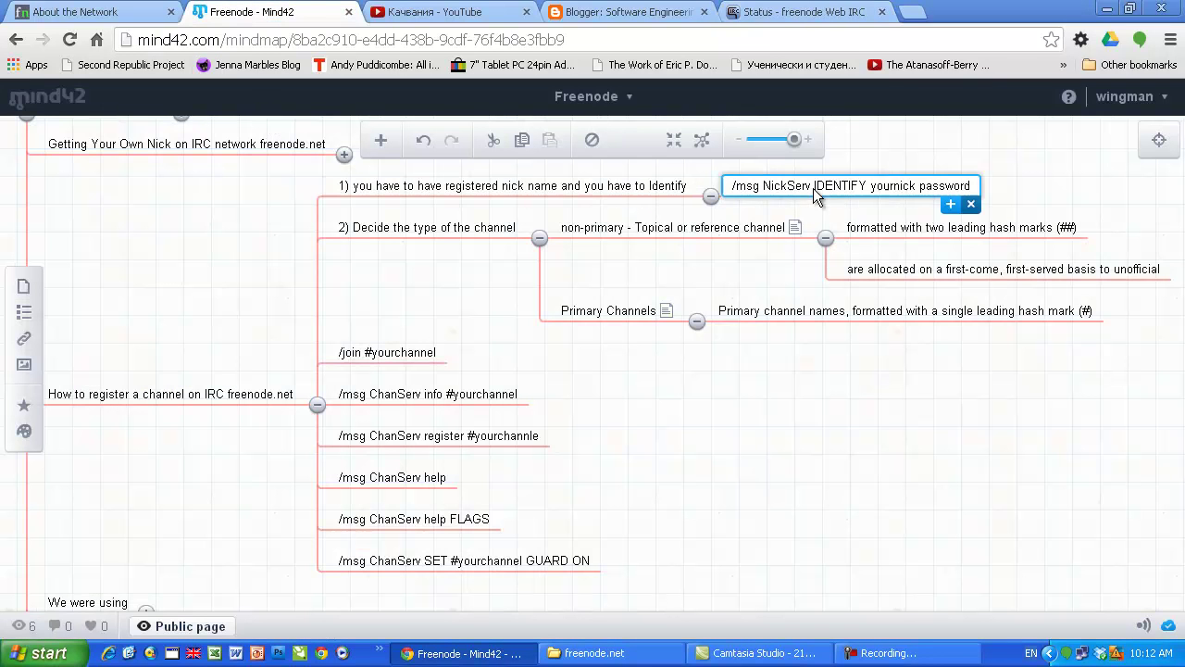
double_click(750, 188)
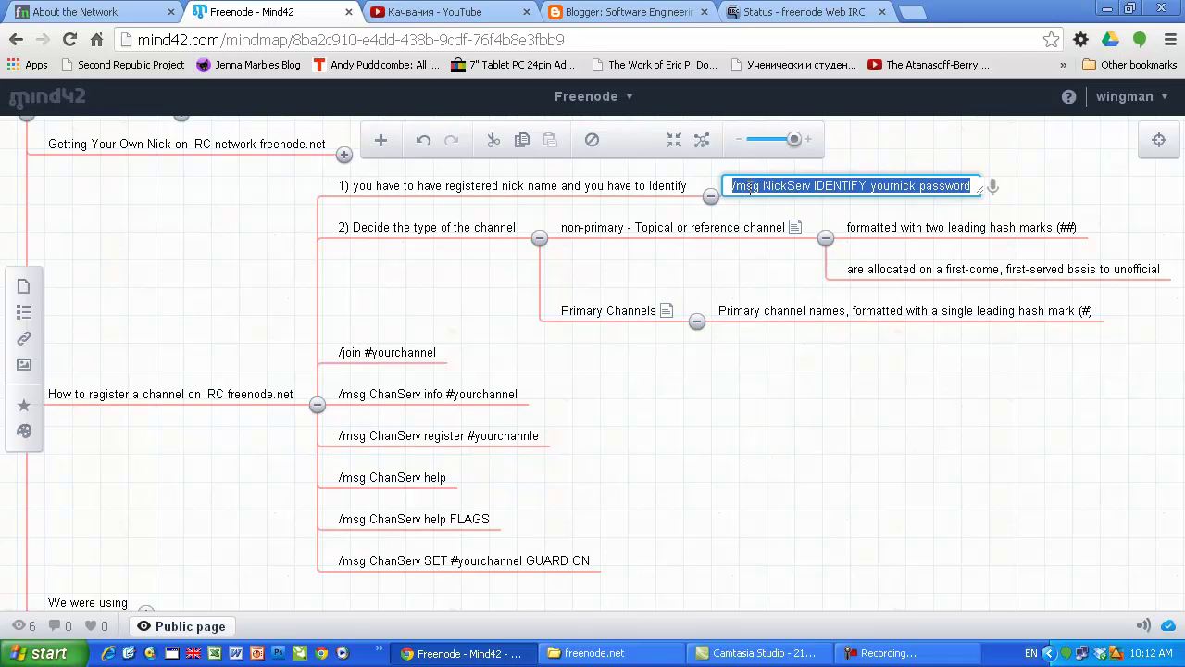
click(803, 11)
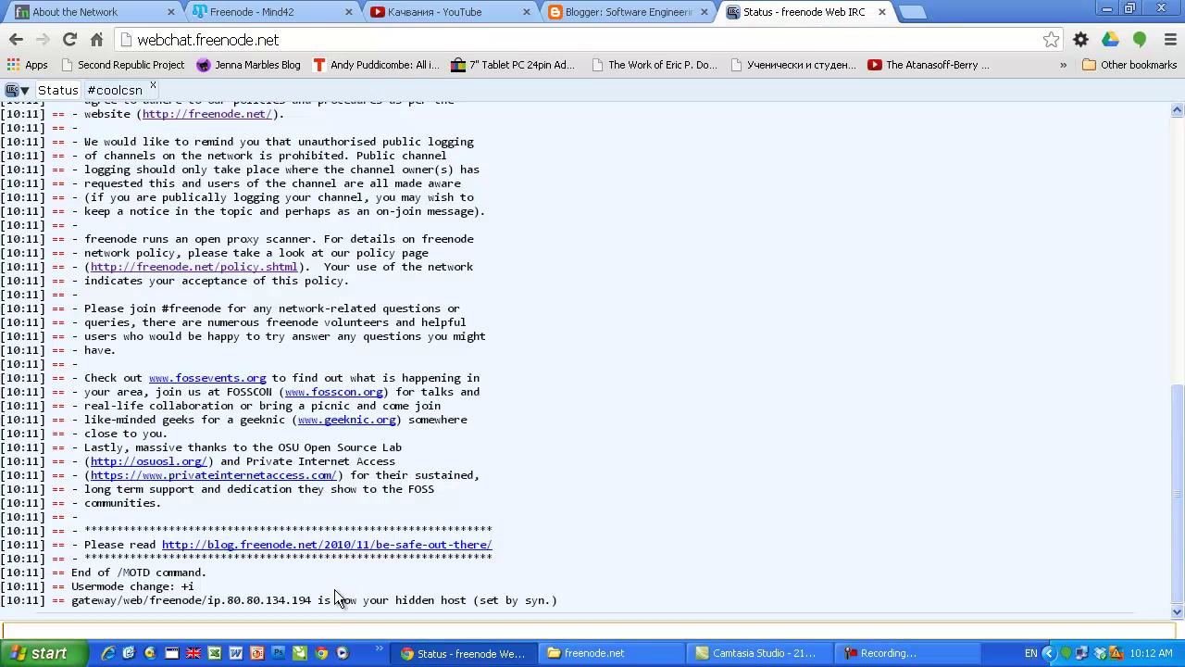
key(ctrl+v)
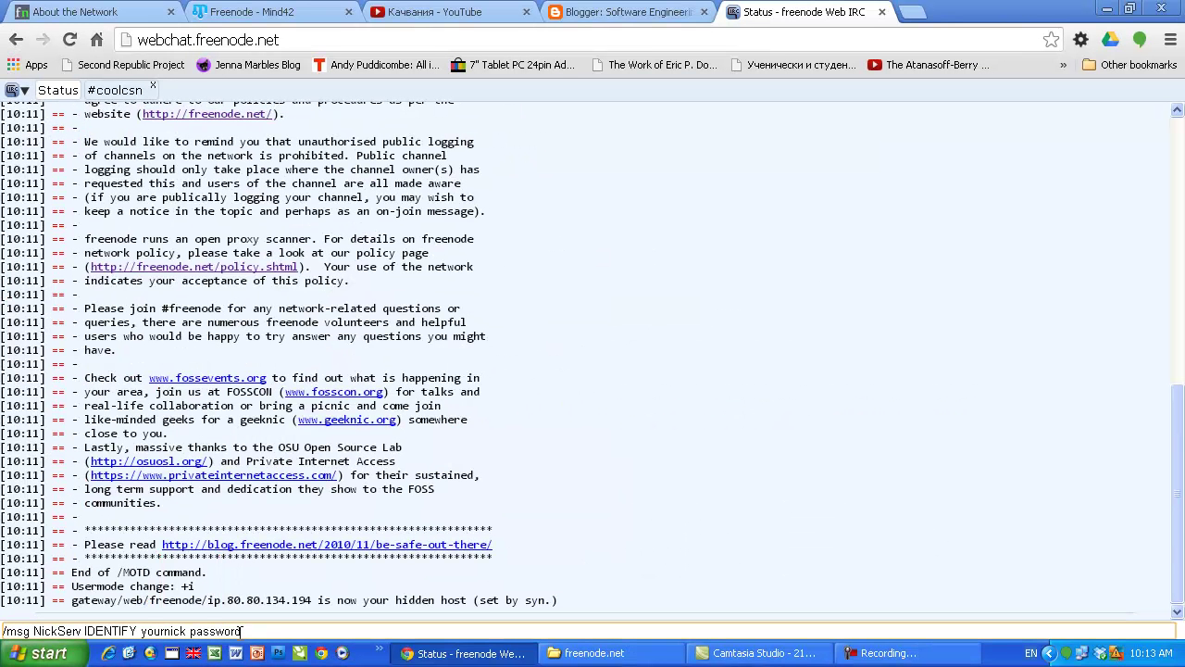
drag(243, 630, 1, 630)
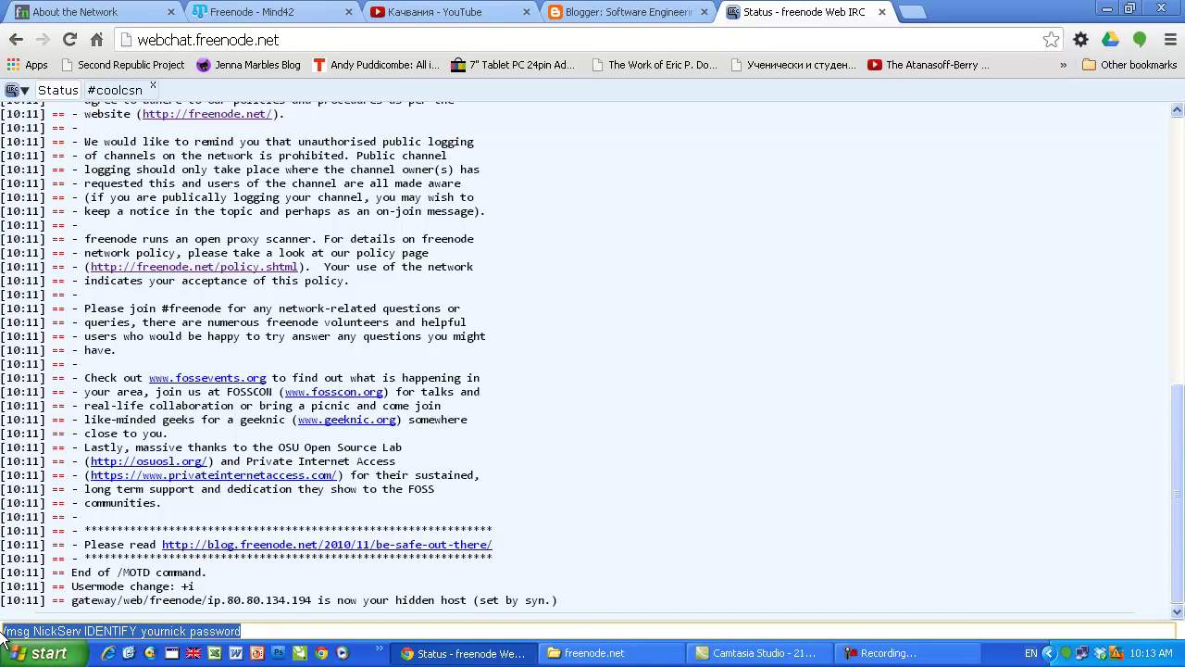
key(ctrl+x)
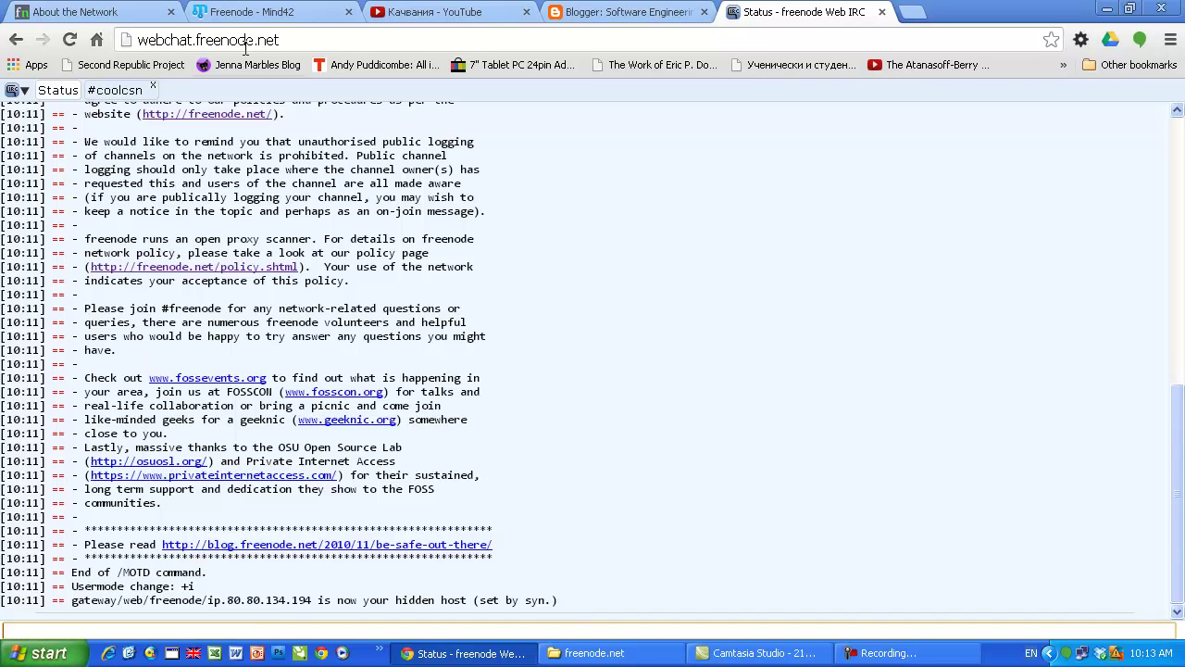
- Copy the "/join #yourchannel" command from the mind map into the webchat Status window's message line
click(252, 13)
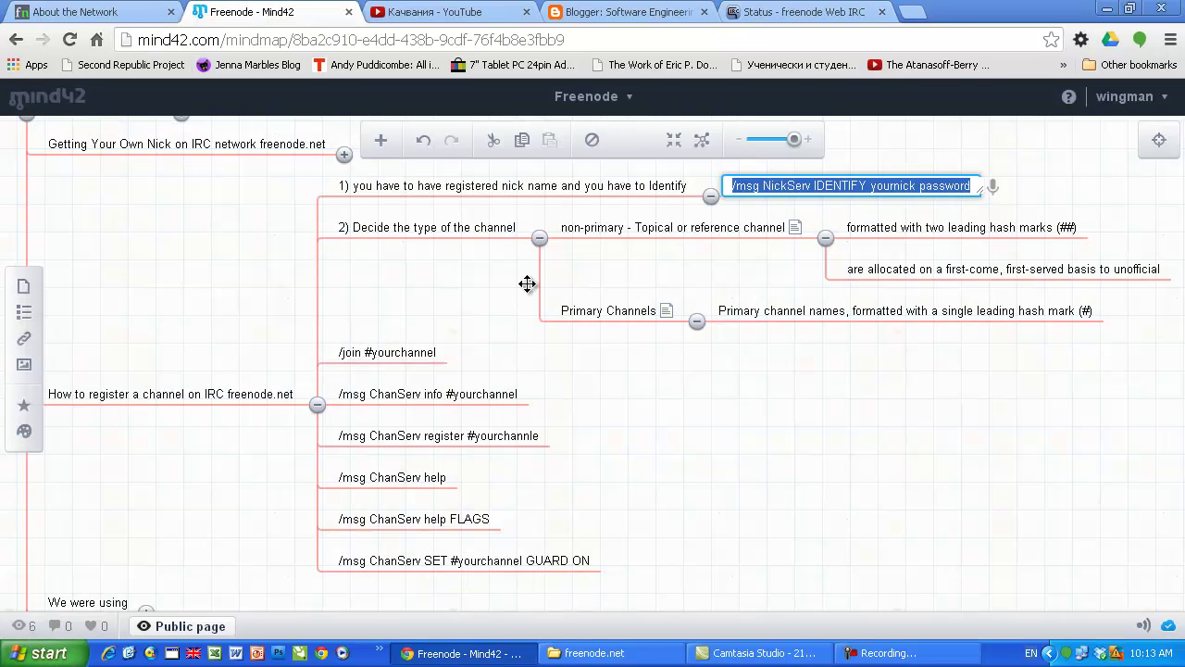
double_click(387, 358)
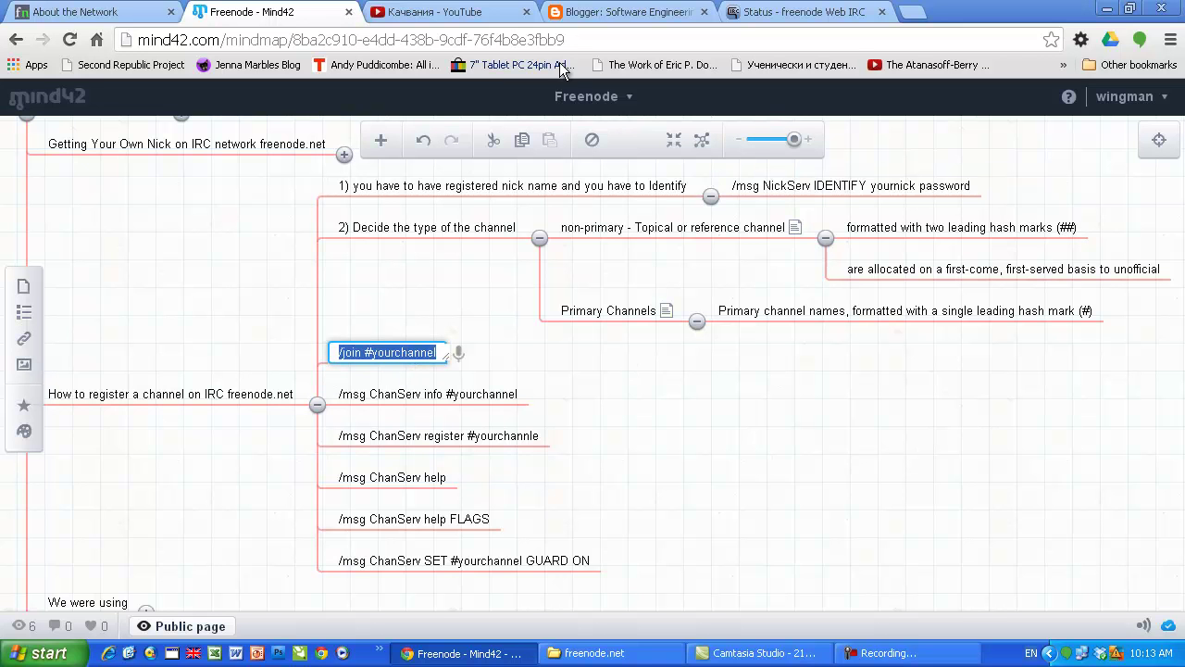
click(781, 13)
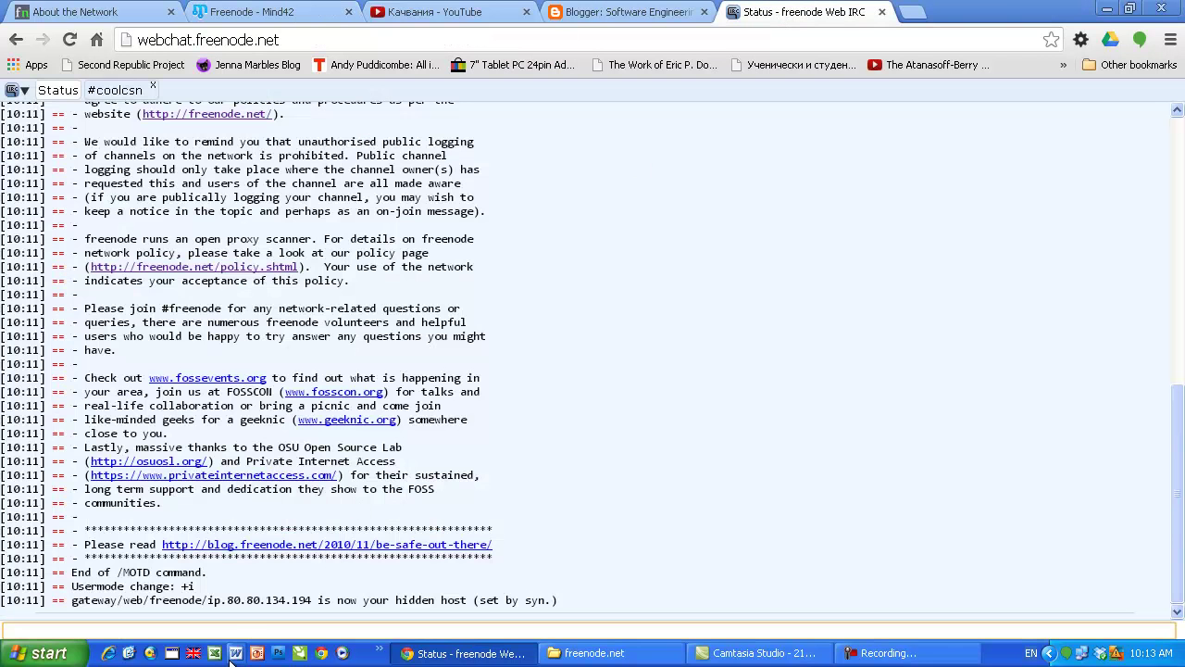
click(238, 631)
key(ctrl+v)
double_click(37, 631)
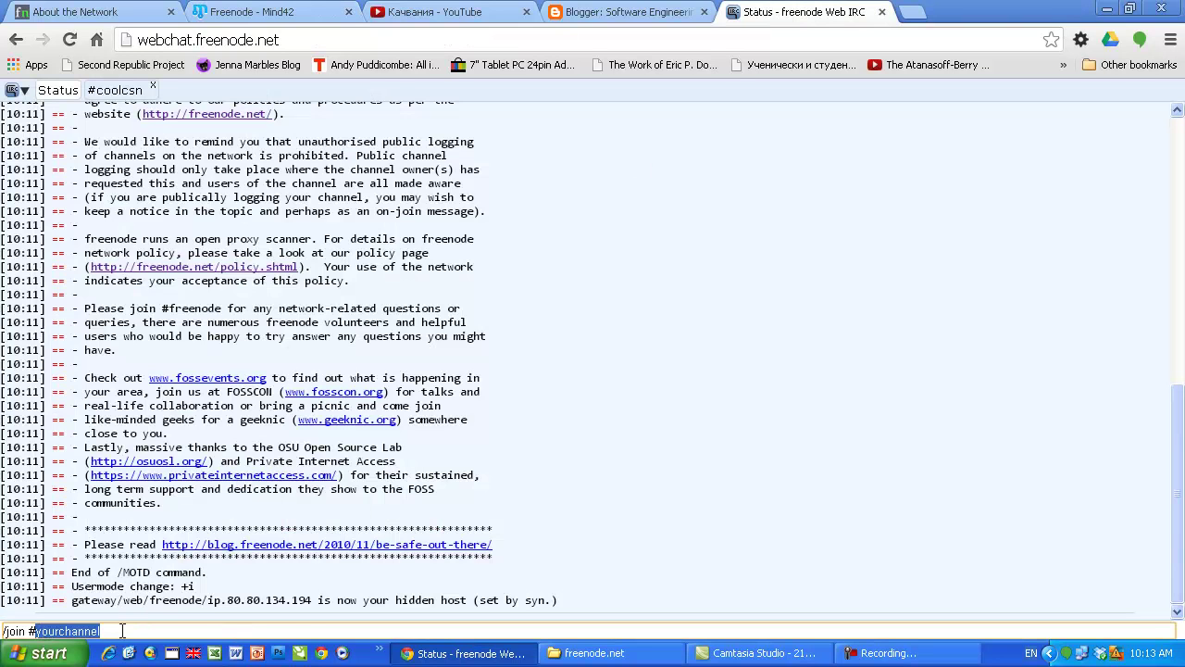
click(106, 630)
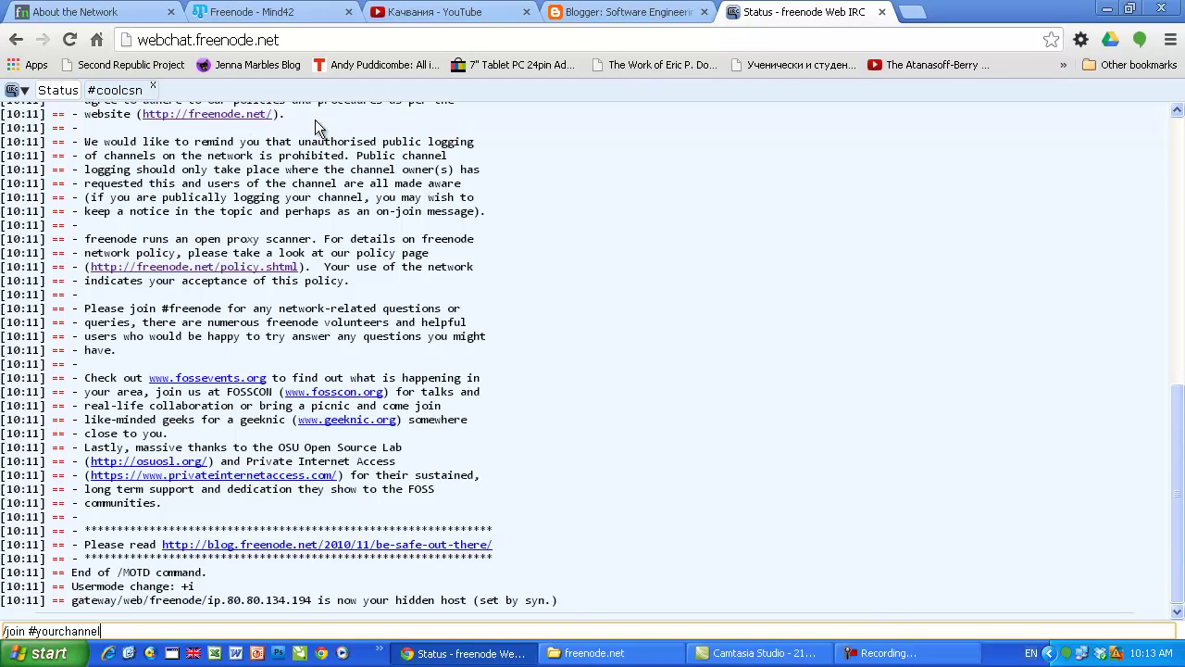
- Examine the nicknames in the #coolcsn user list, pointing out the wingman entries
click(114, 90)
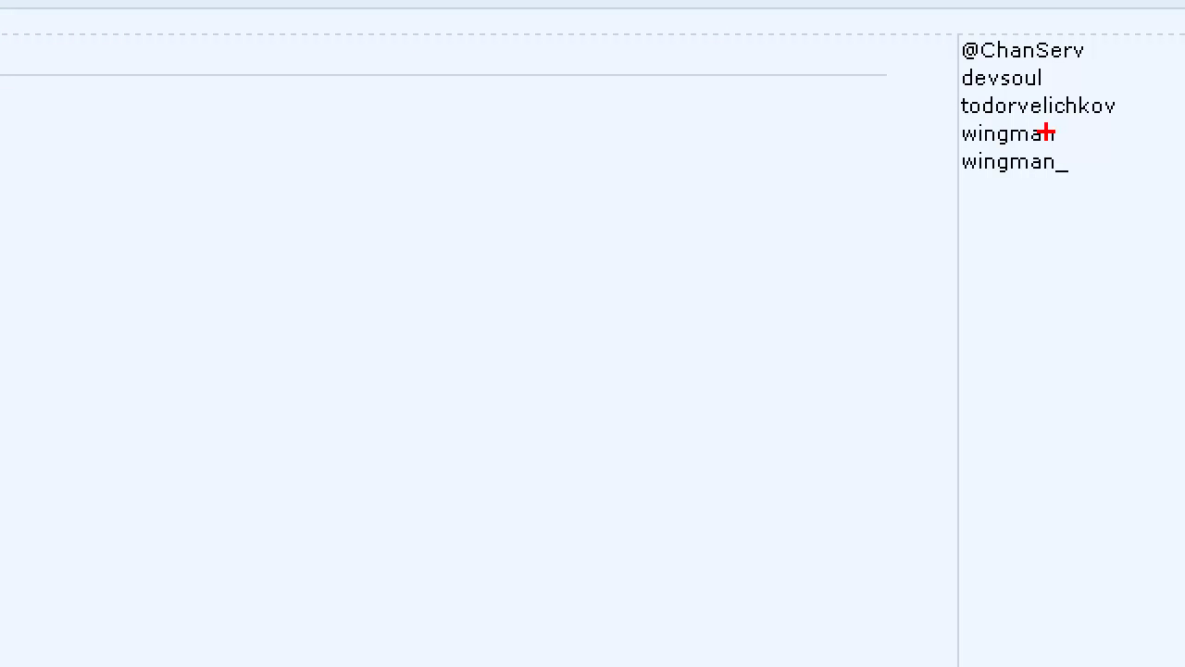
drag(1066, 137, 1148, 138)
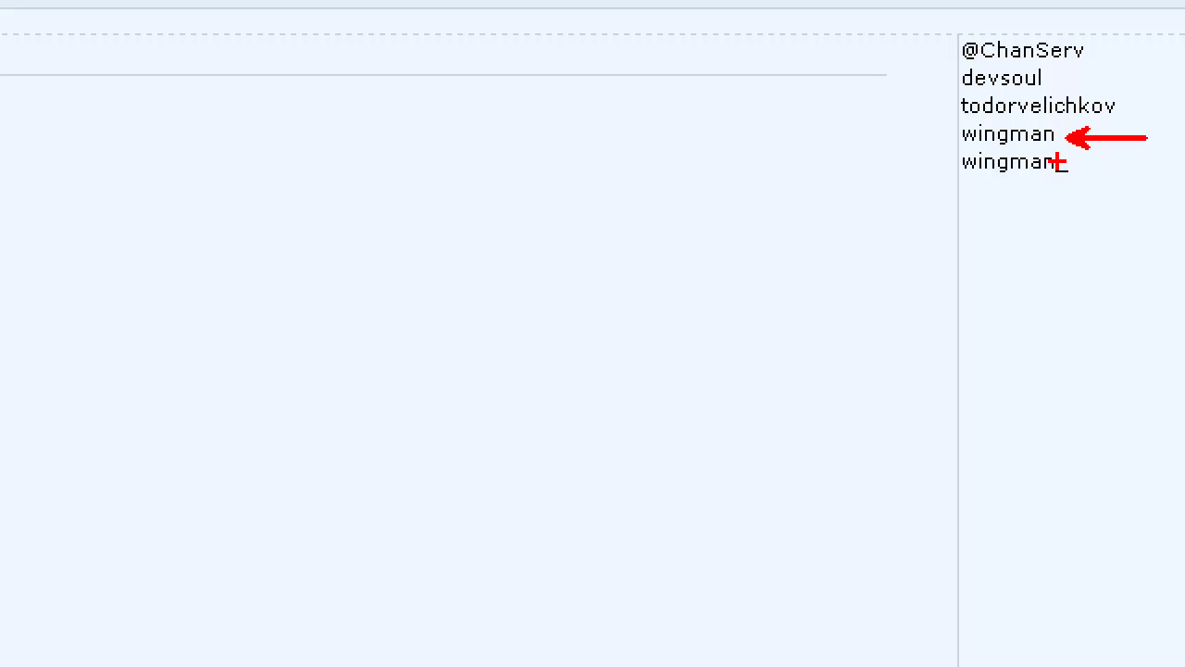
drag(1051, 181, 1080, 180)
key(Escape)
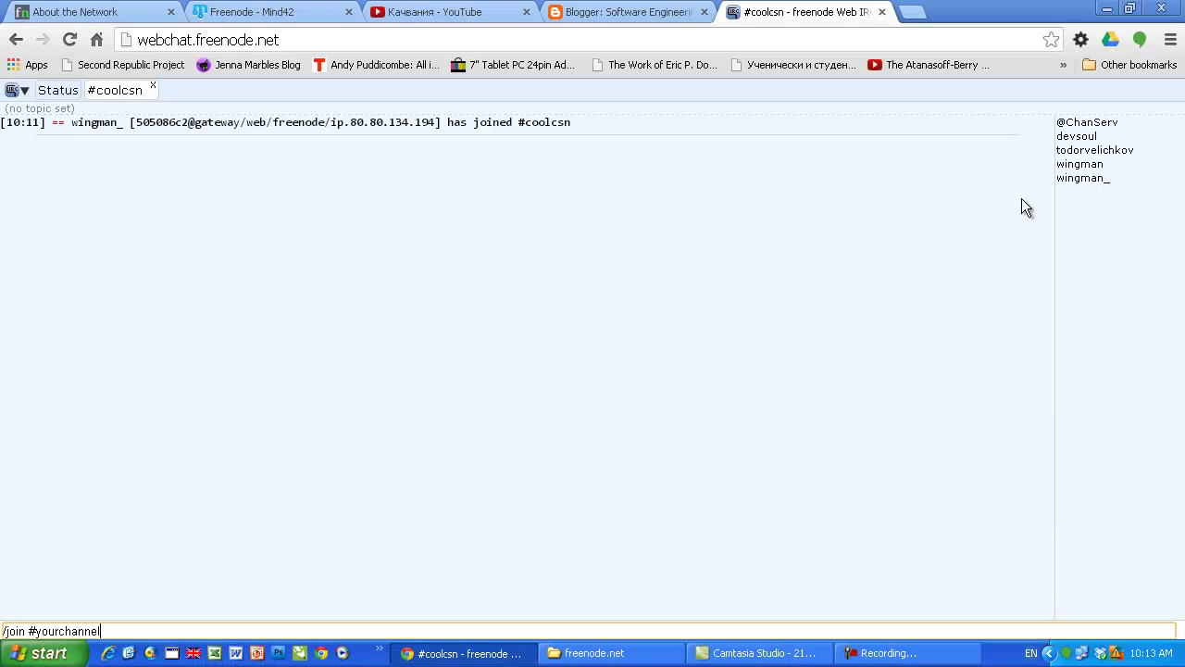
- Send the "/join #yourchannel" command from the Status window and check the new channel's user list
click(58, 90)
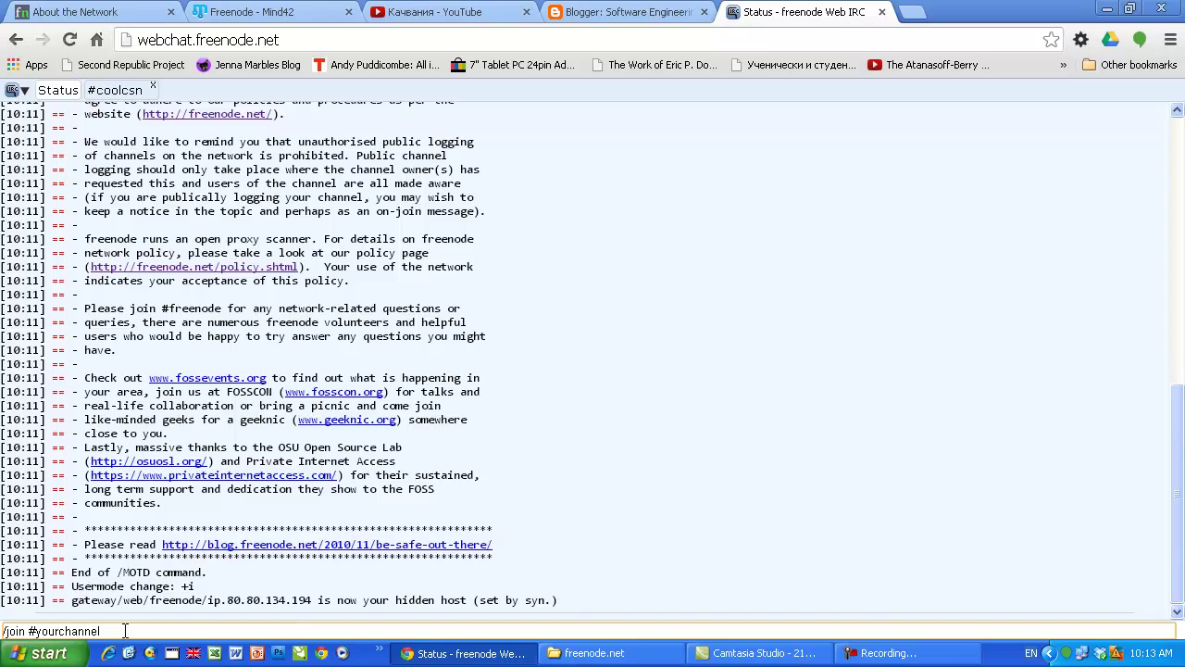
key(Return)
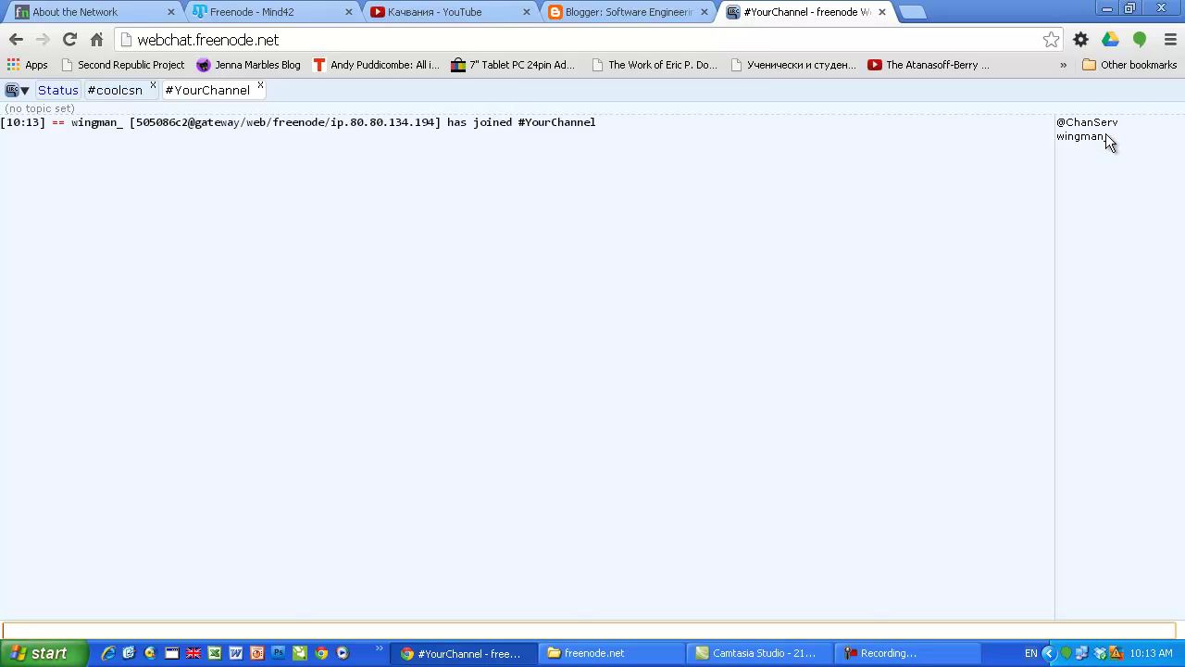
drag(1083, 133, 1084, 235)
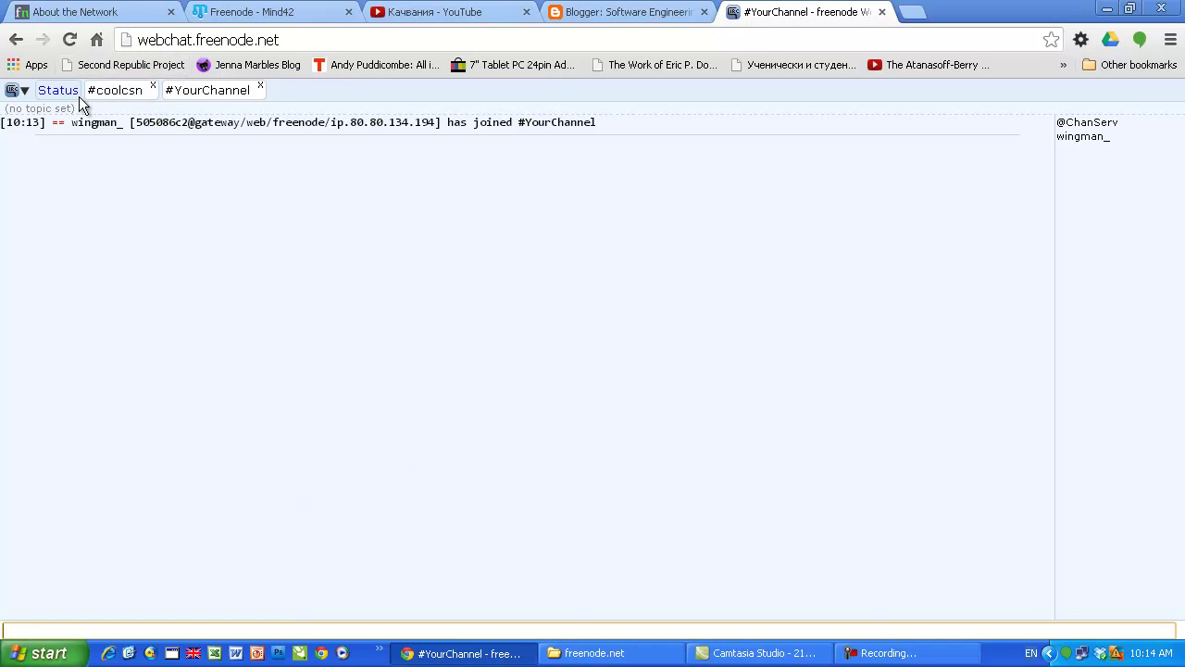
- Copy the "/msg ChanServ info #yourchannel" command from the mind map into the webchat Status window's message line
click(69, 92)
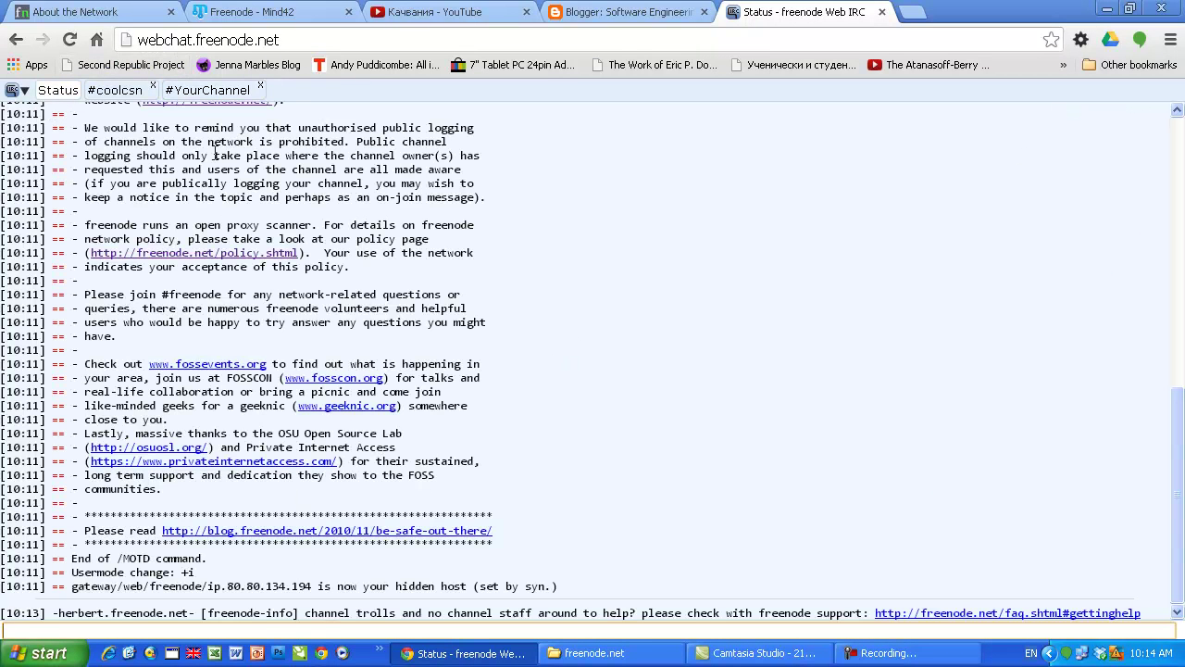
click(252, 12)
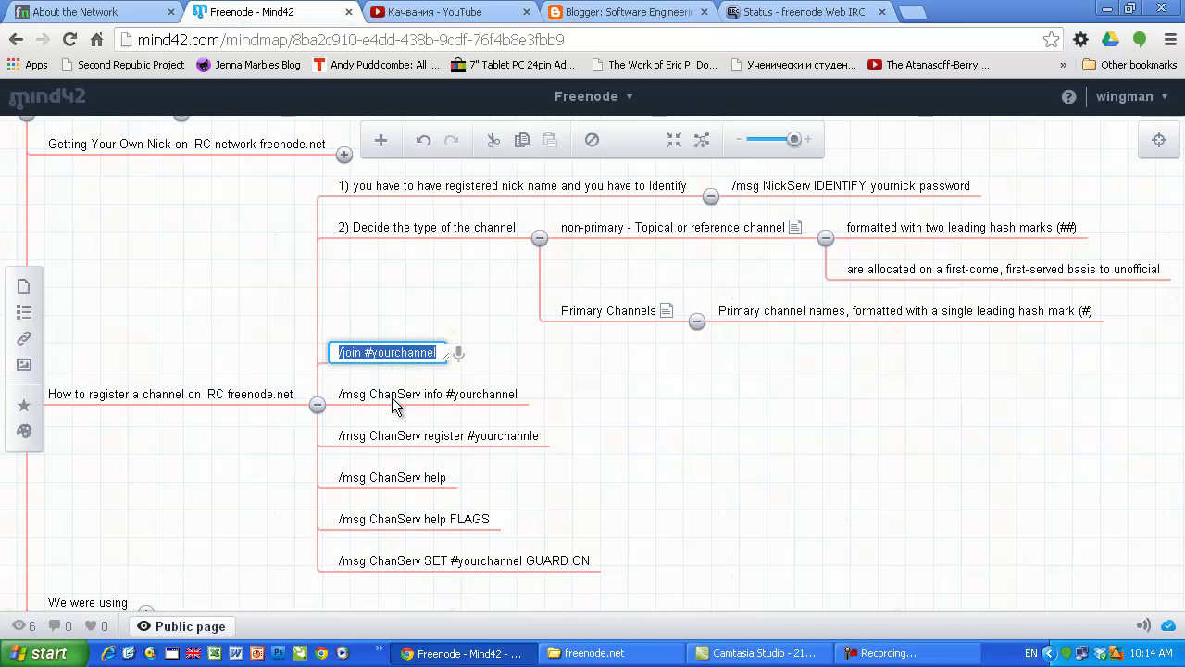
click(381, 397)
click(380, 397)
key(ctrl+c)
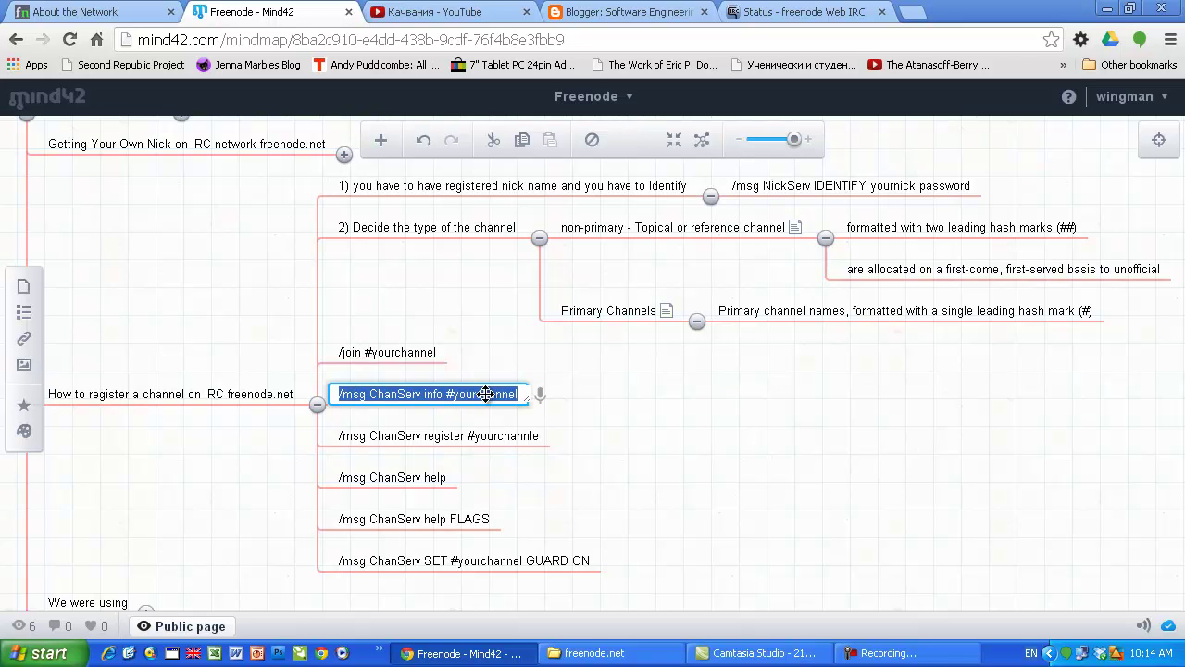
click(789, 12)
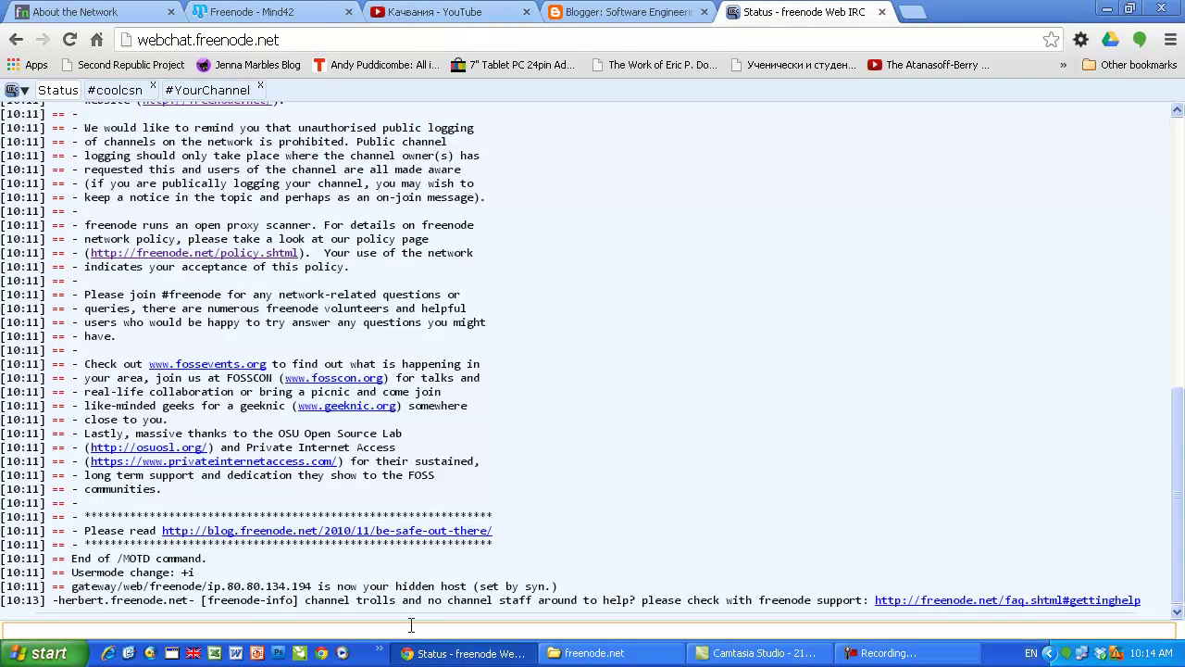
key(ctrl+v)
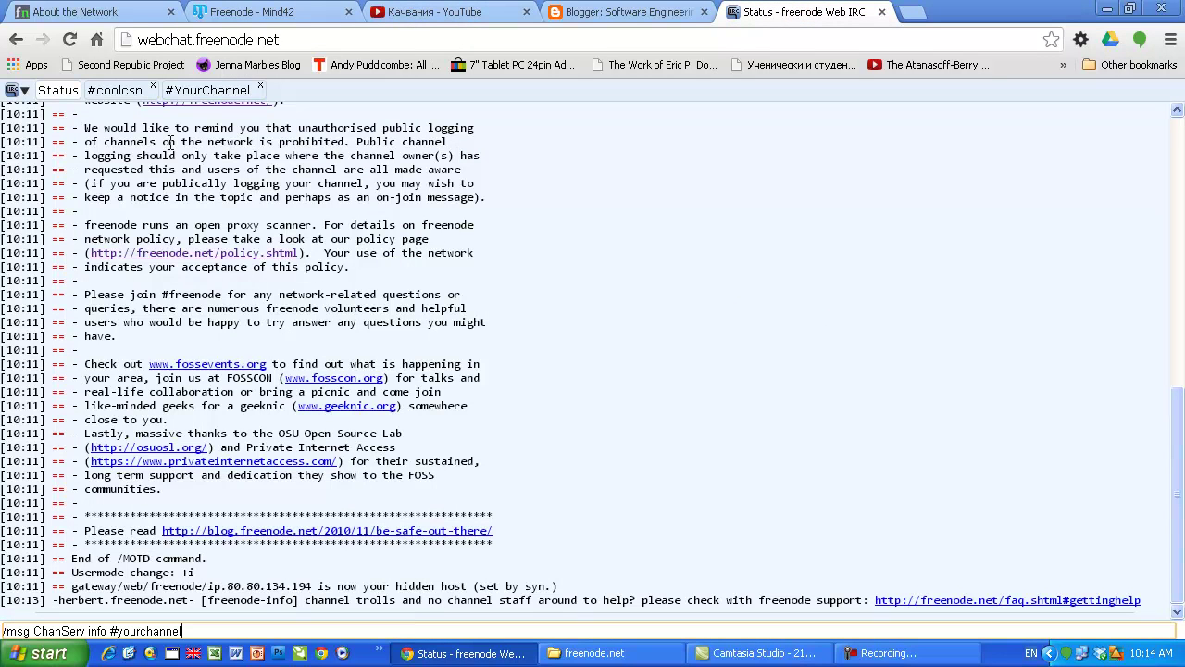
- Look over the #coolcsn and #YourChannel windows and send the ChanServ info command from the Status window
click(119, 97)
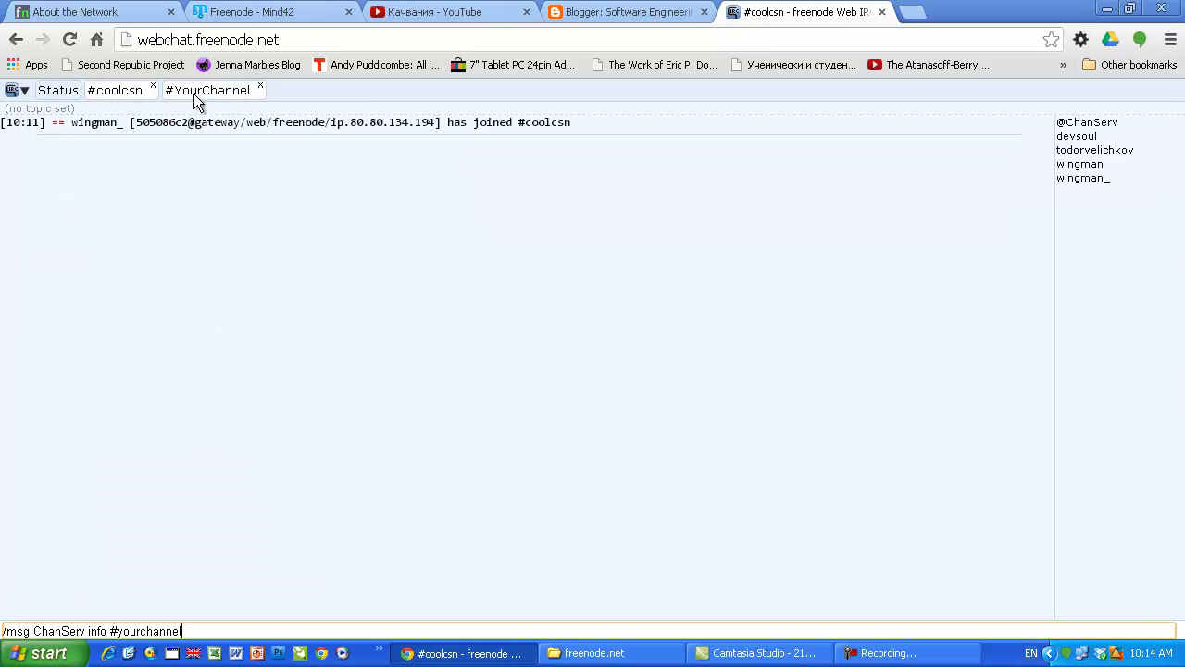
click(199, 97)
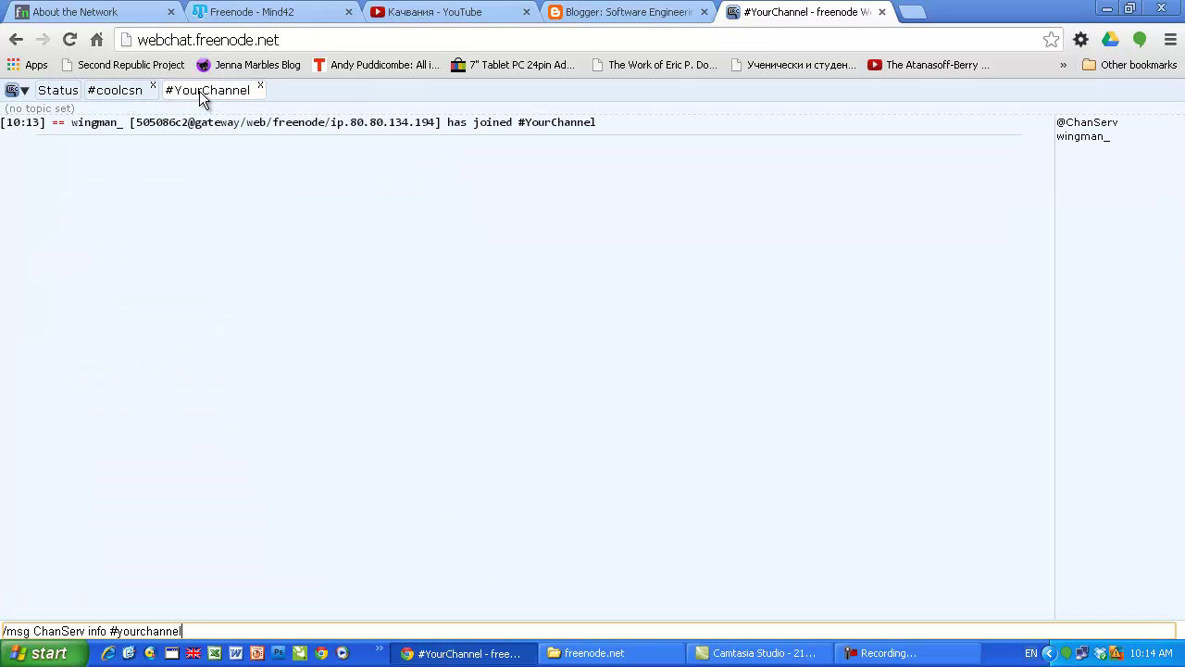
click(61, 96)
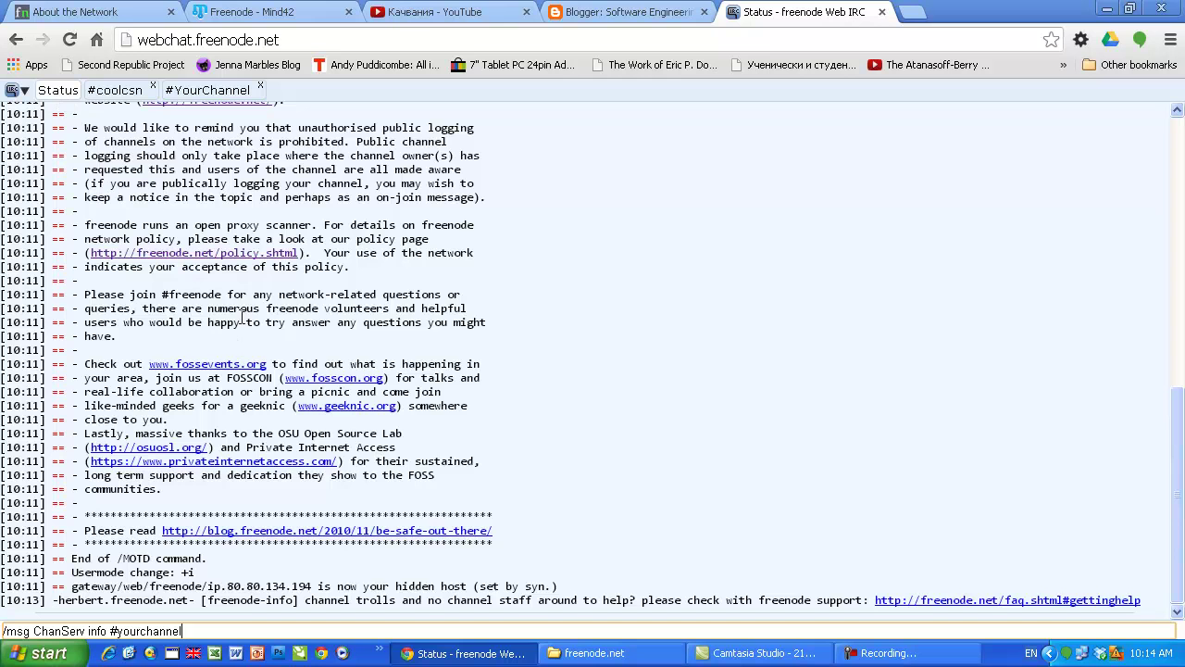
key(Return)
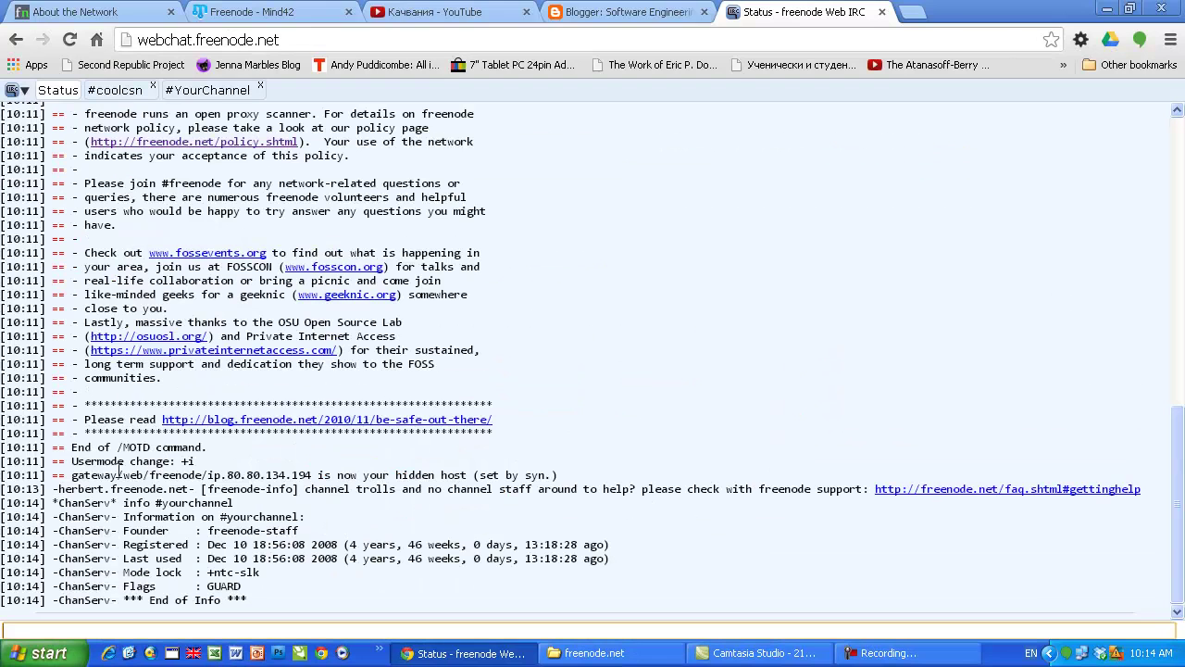
- Check the user list of #YourChannel and close that channel
click(208, 89)
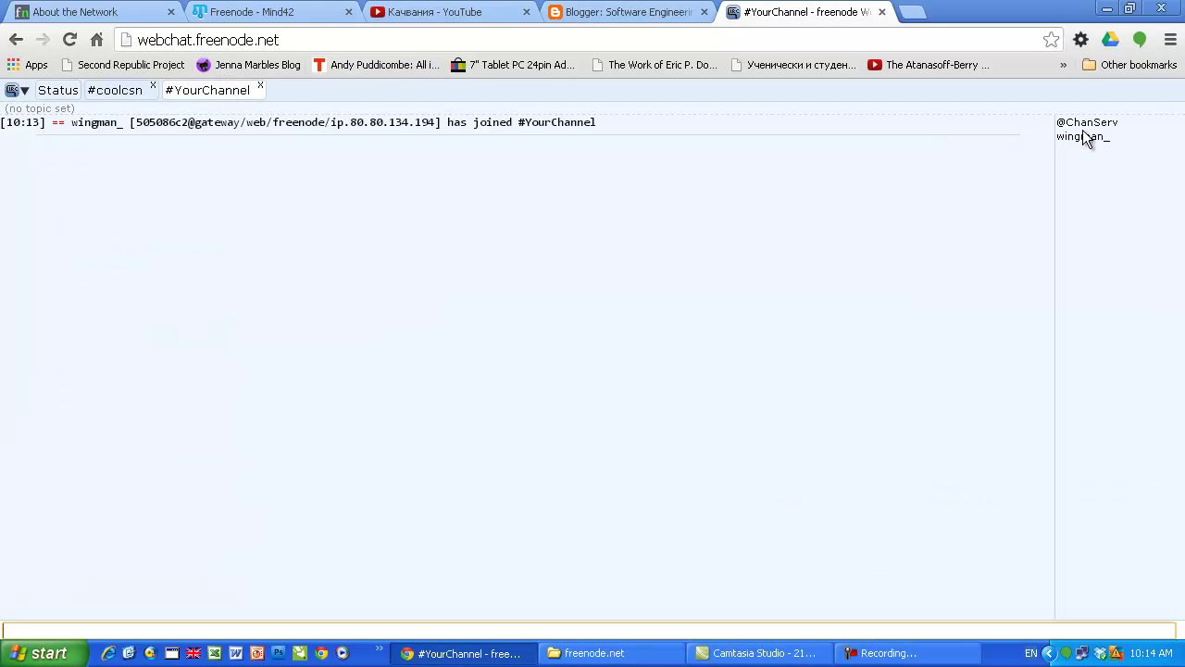
drag(1094, 133, 1093, 195)
click(260, 86)
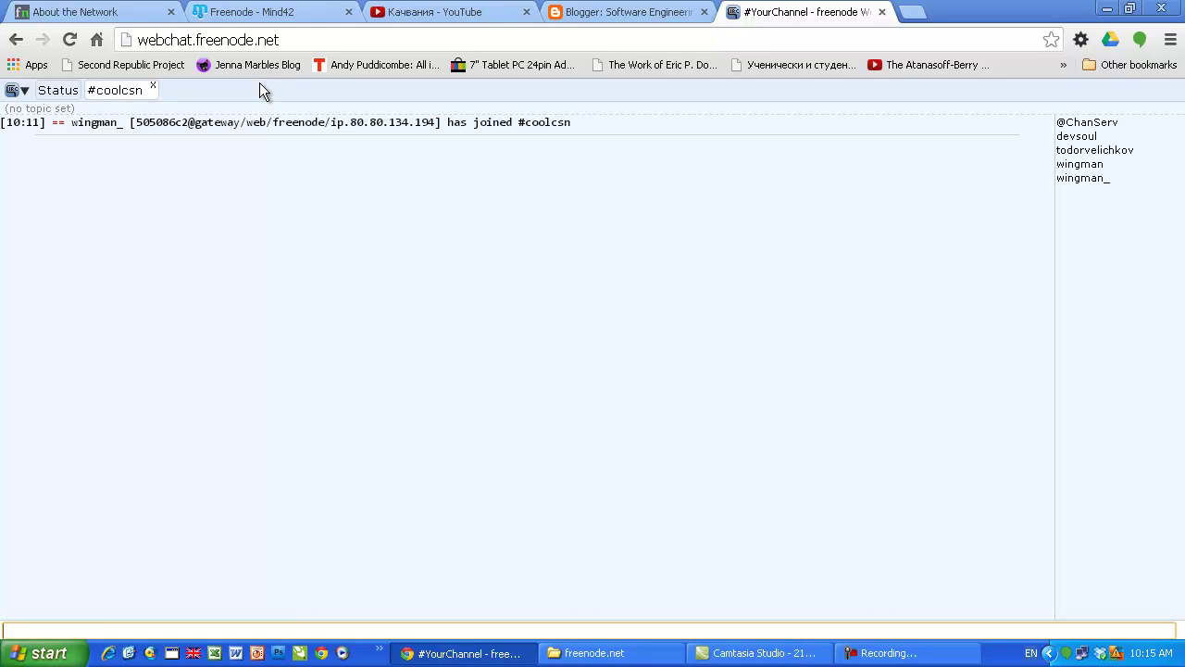
- Join a personal test channel with the /join command from the Status window and close it after checking its user list
click(55, 90)
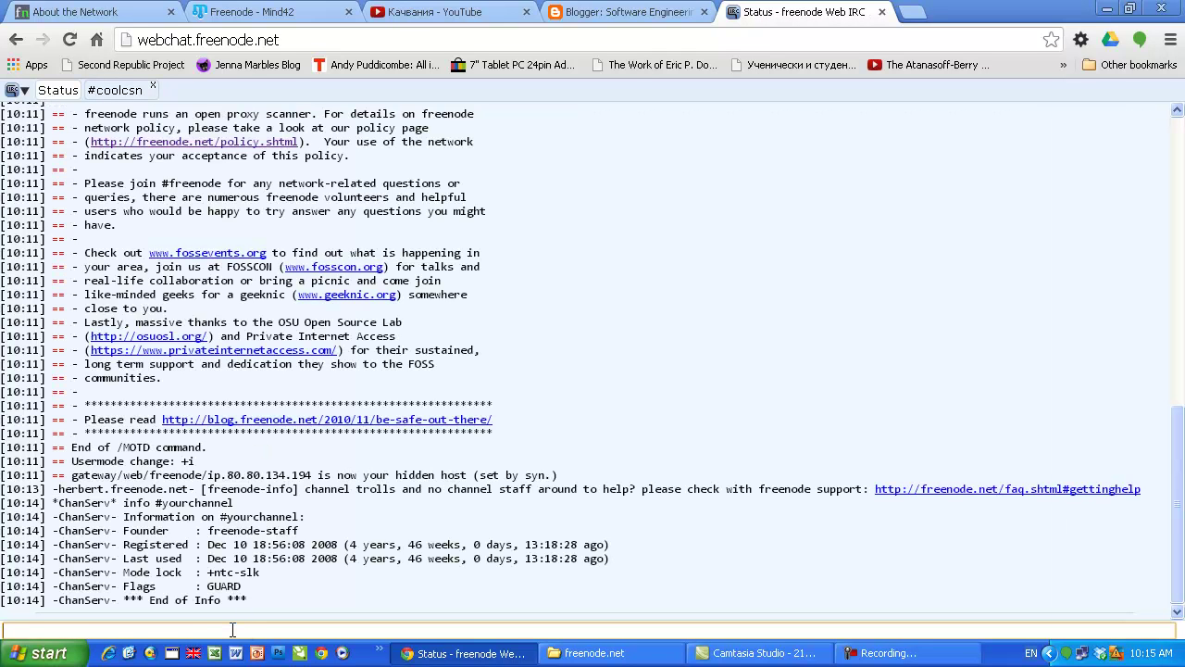
text(/join stoyan123)
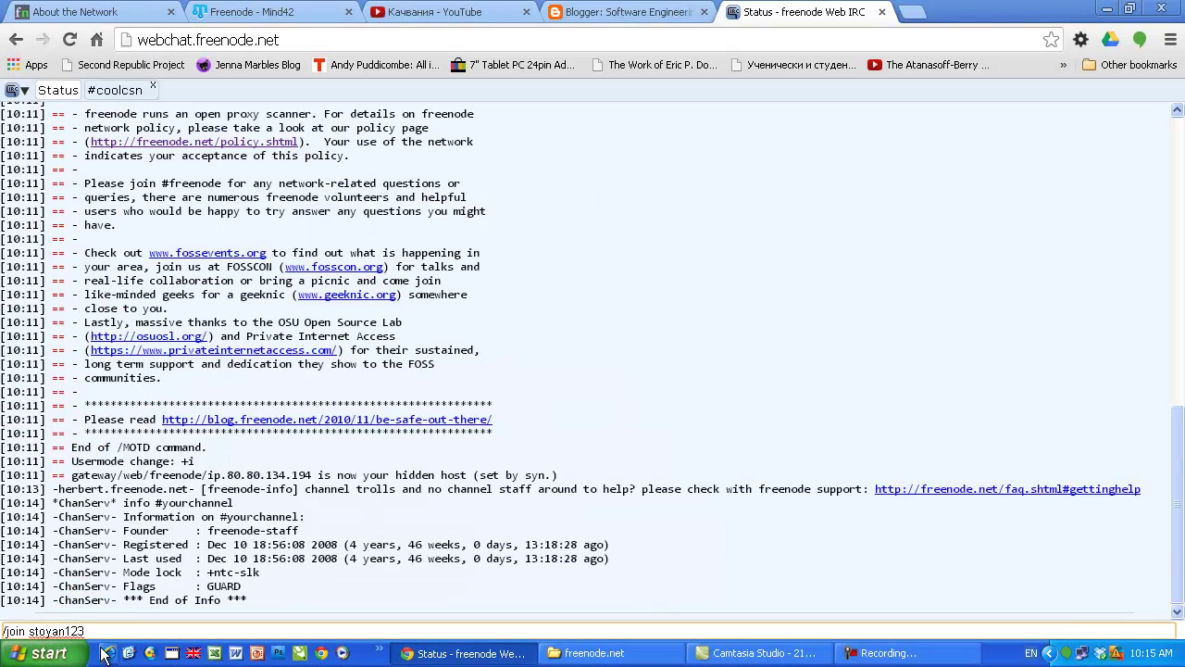
key(Return)
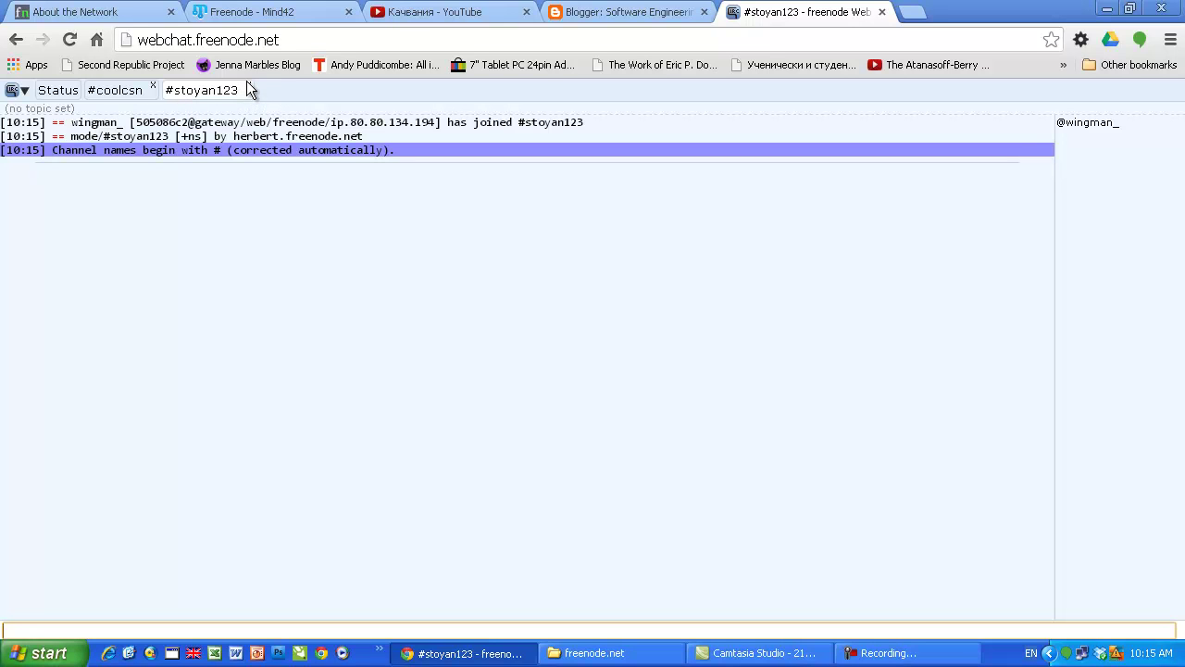
click(246, 85)
- Copy the "/msg ChanServ register #yourchannle" command from the mind map into the #coolcsn window's message line
click(256, 14)
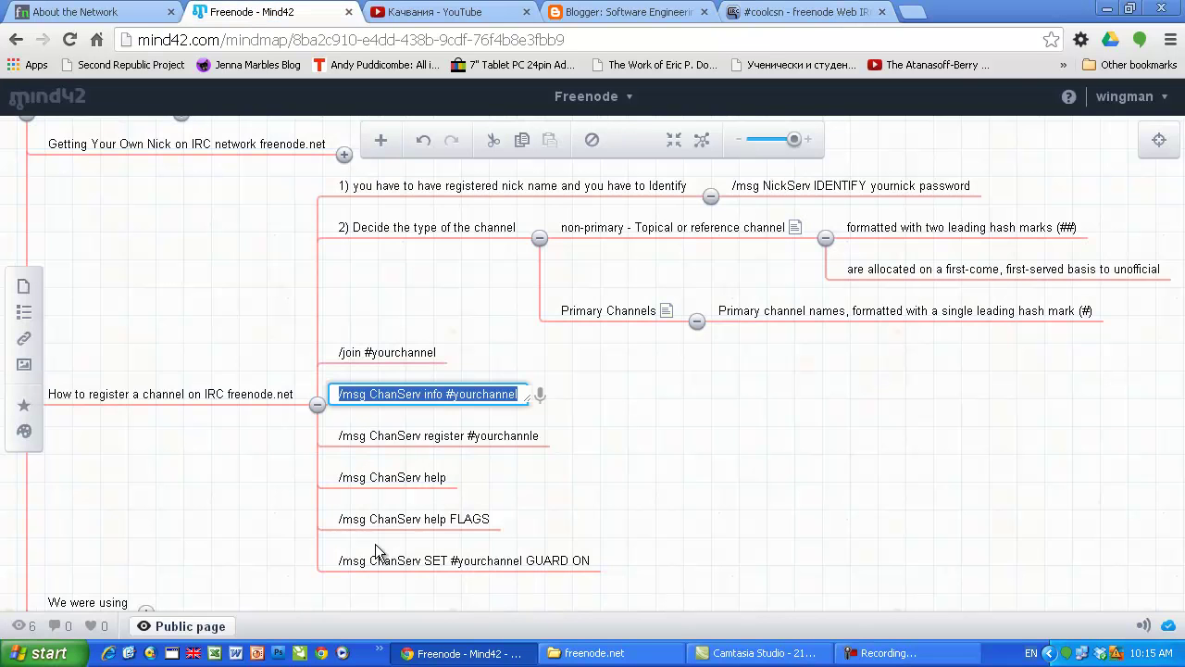
click(371, 443)
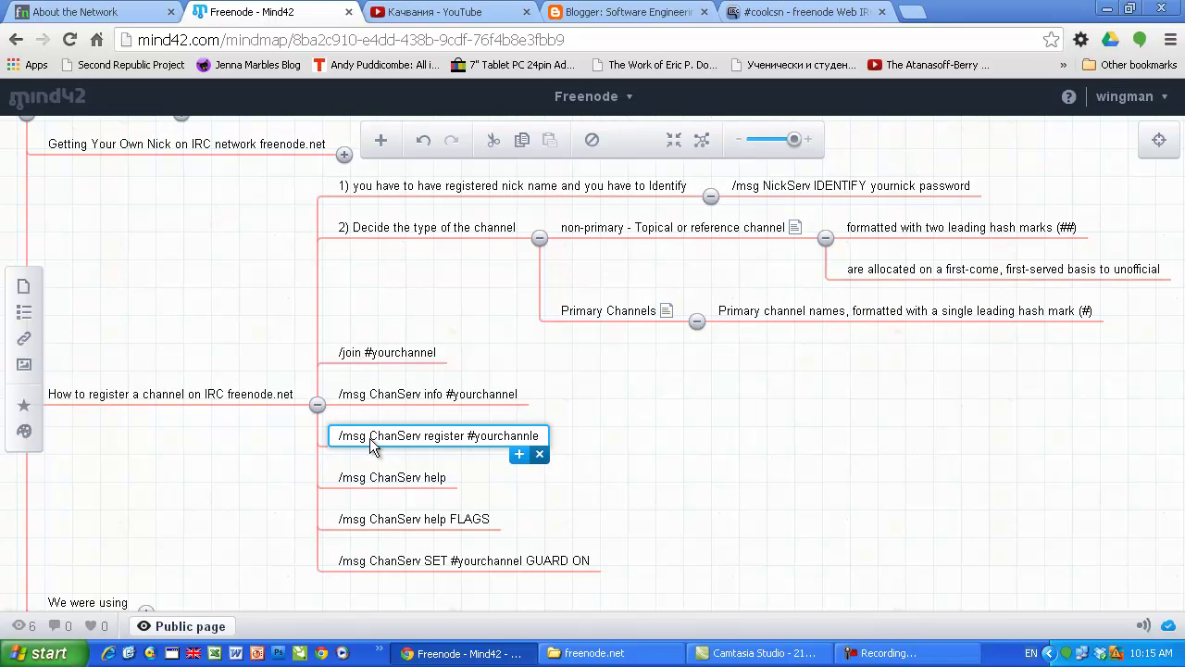
double_click(371, 443)
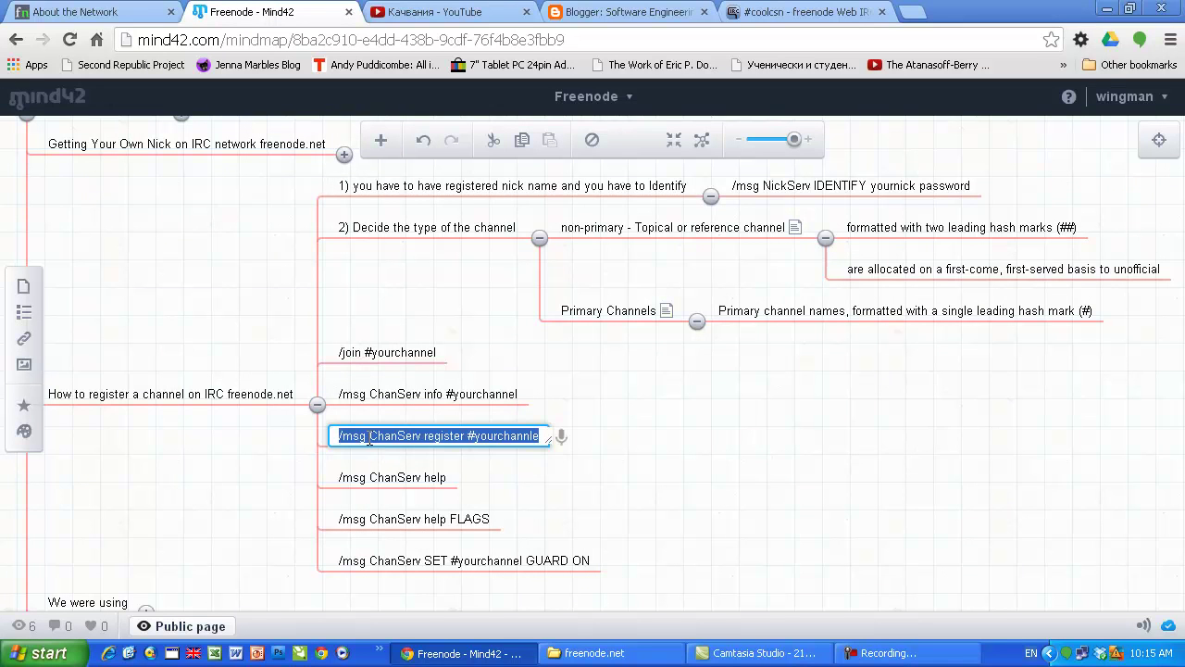
click(451, 435)
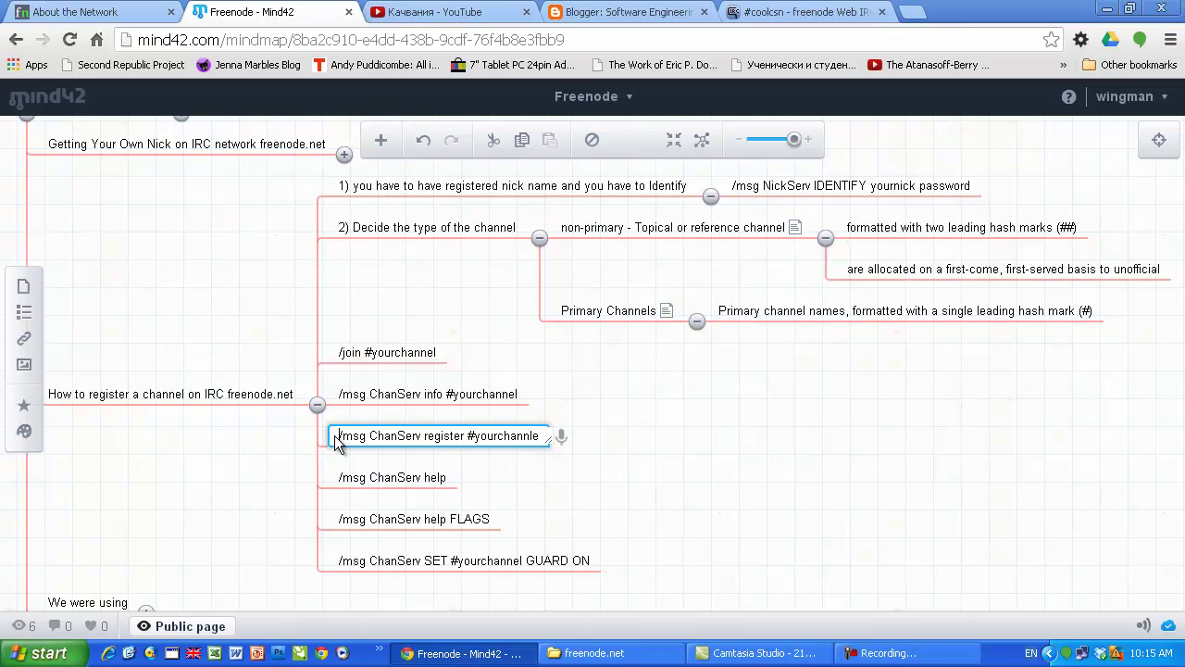
drag(341, 443, 574, 436)
key(ctrl+c)
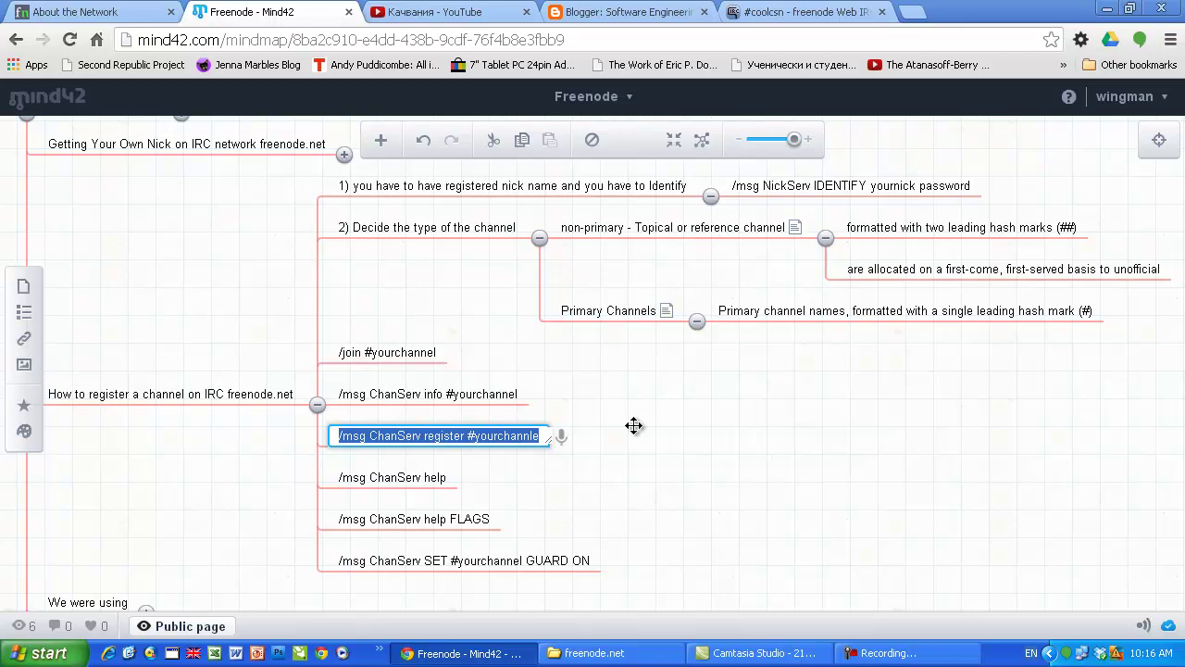
click(737, 16)
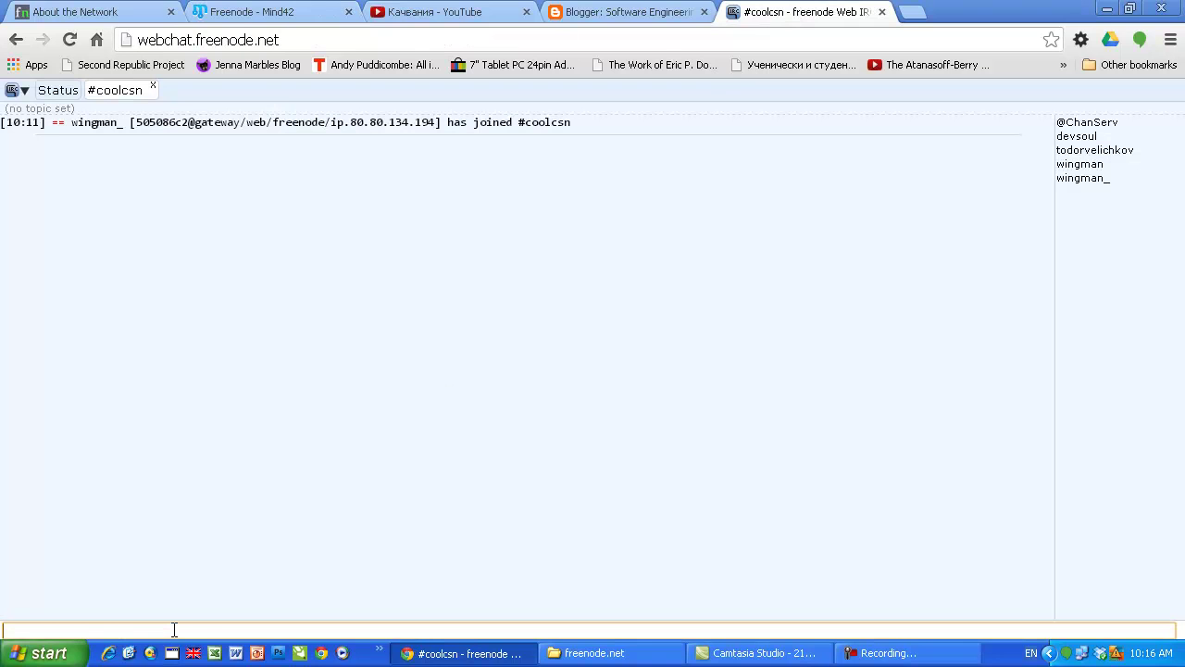
key(ctrl+v)
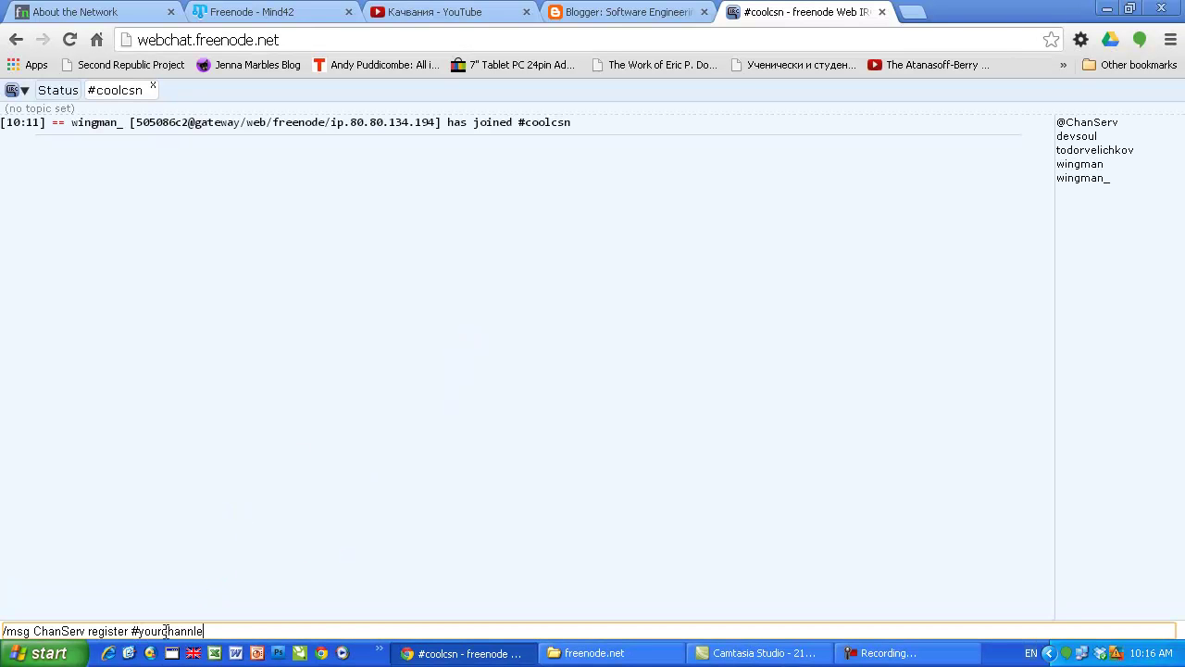
drag(204, 631, 2, 630)
click(138, 630)
- Compare the non-primary and Primary Channels nodes under "Decide the type of the channel" in the mind map
click(311, 9)
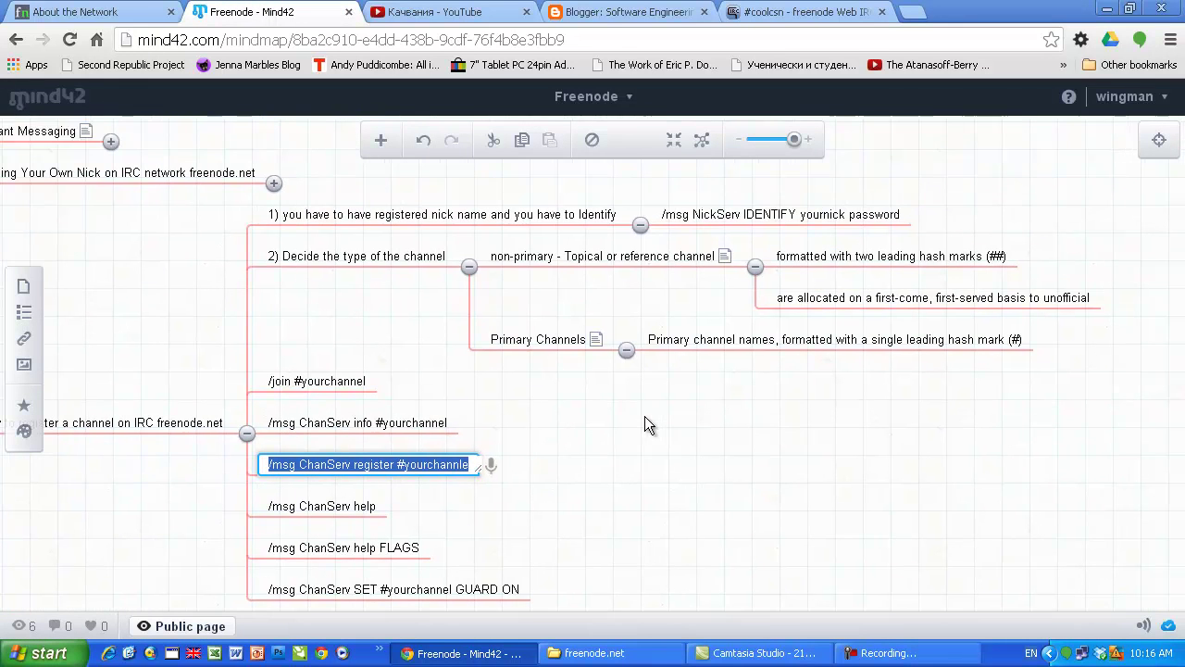
click(583, 257)
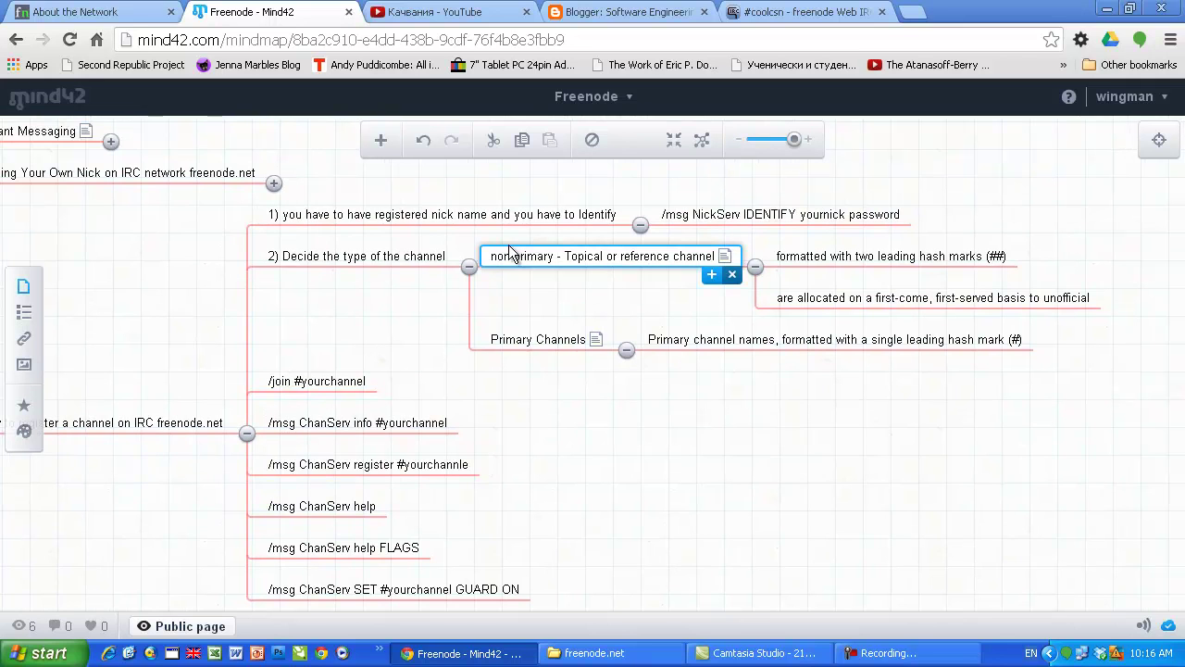
click(516, 344)
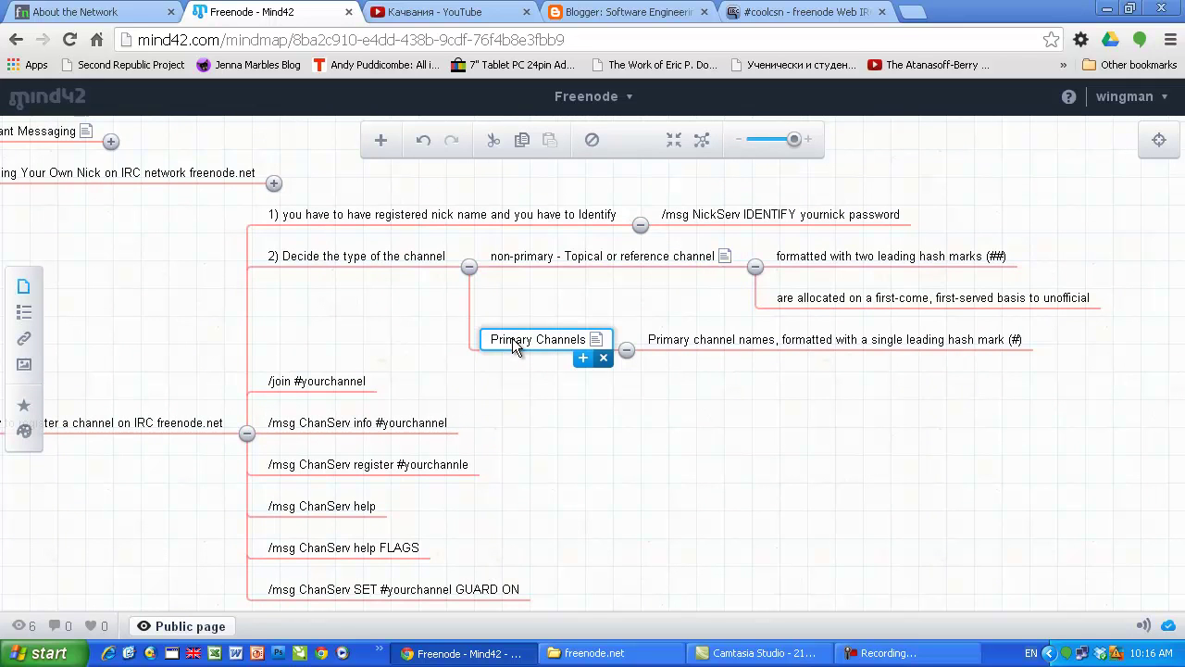
click(574, 259)
click(559, 342)
click(557, 254)
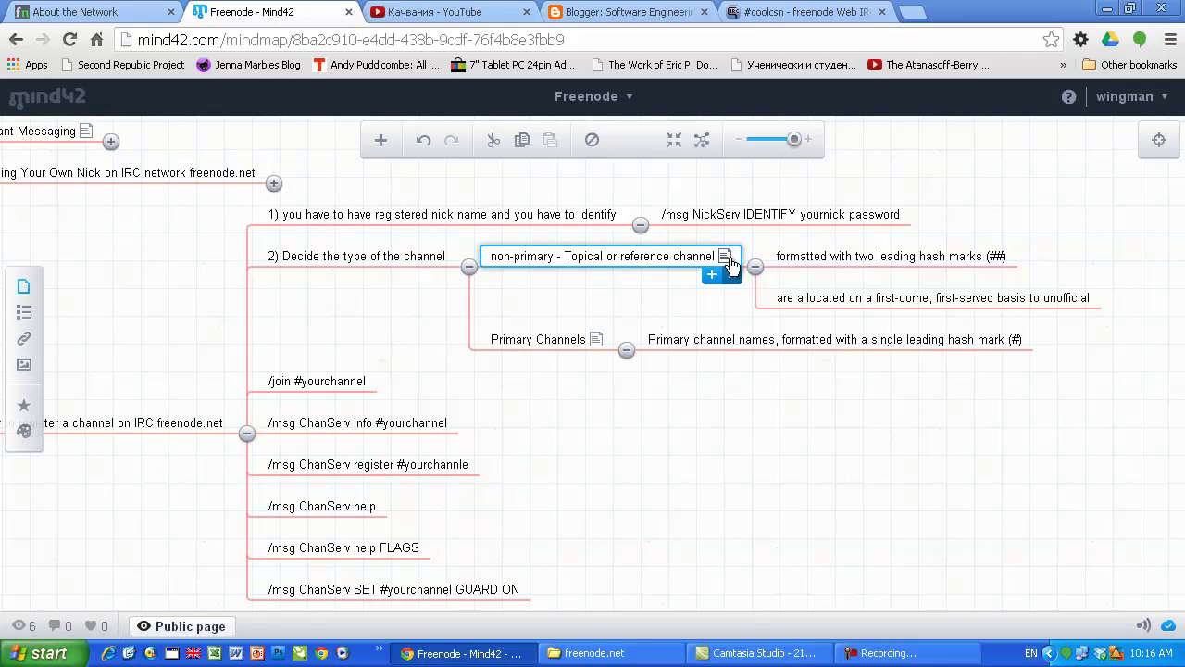
- Read the note on the non-primary topical channel node, highlighting the ##linux example and the GNU/Linux support wording
mouse_move(727, 264)
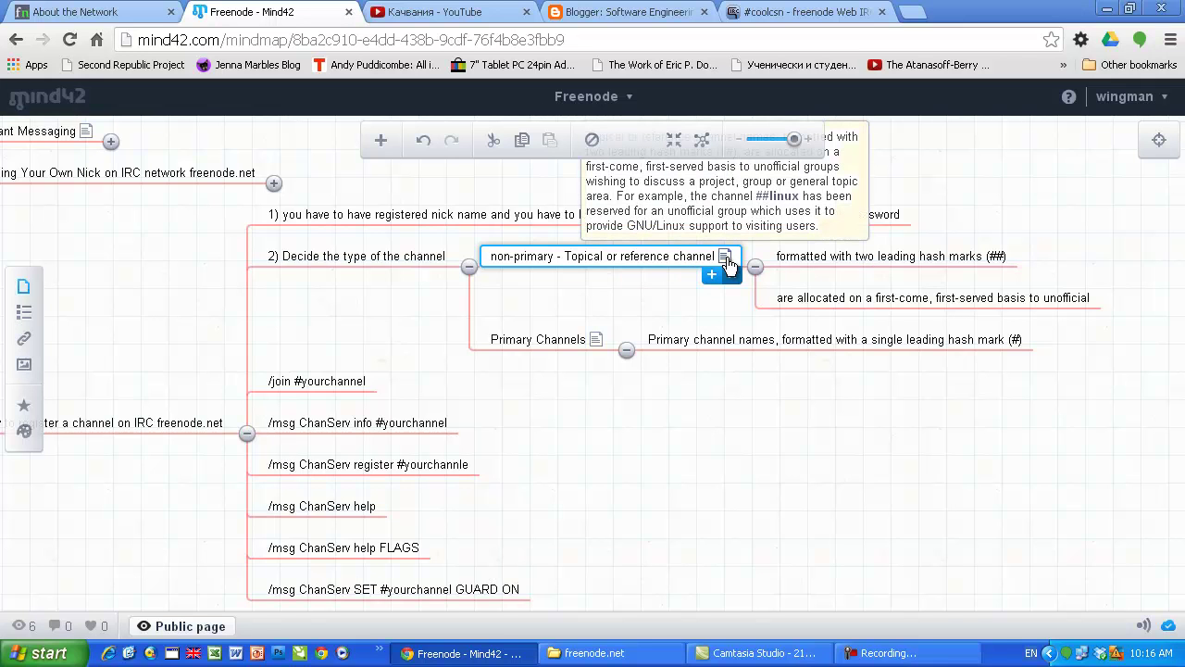
click(728, 449)
scroll(741, 482, up, 2)
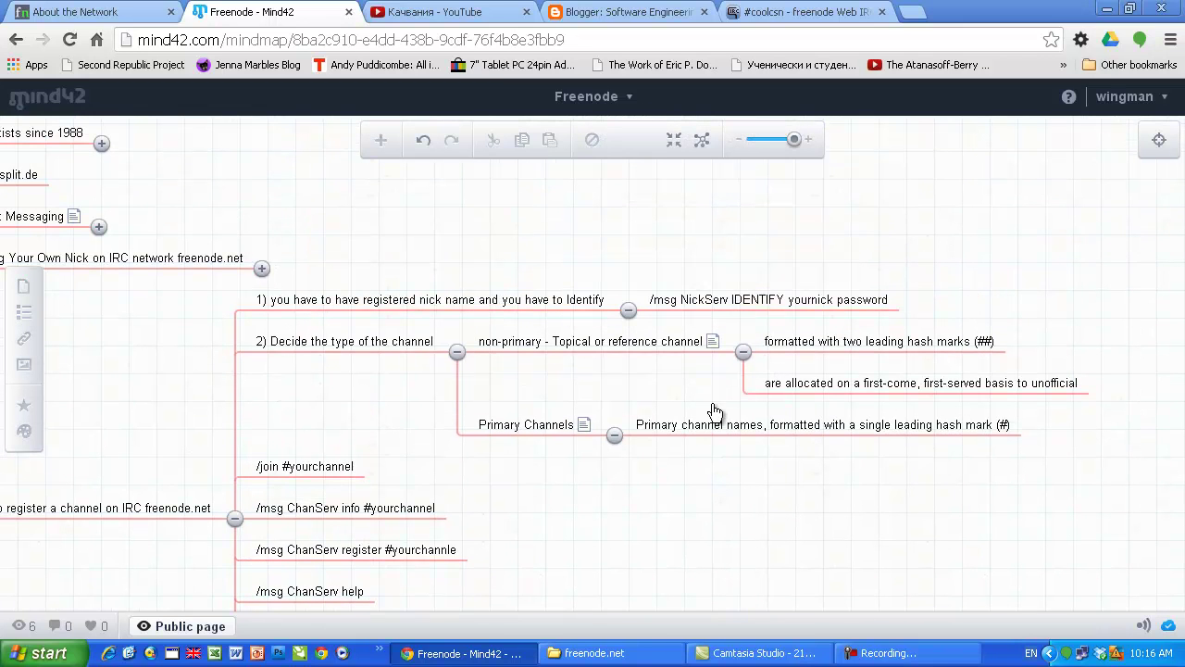
mouse_move(714, 350)
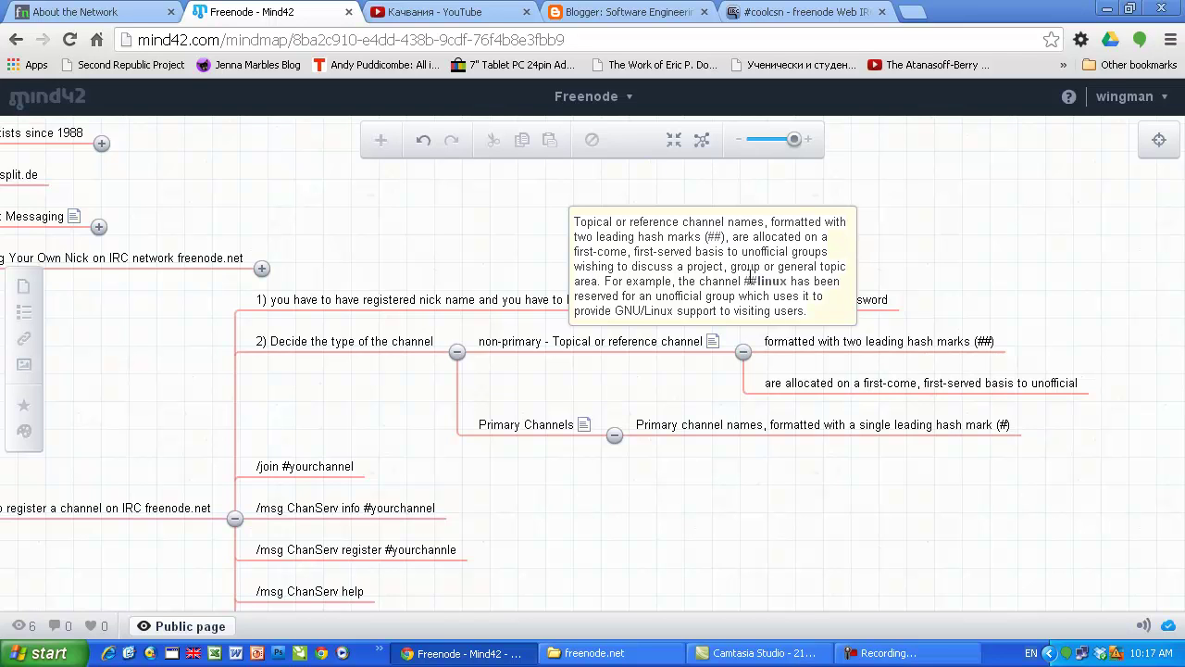
drag(743, 281, 788, 282)
mouse_move(615, 310)
mouse_down()
mouse_move(677, 311)
mouse_move(618, 311)
mouse_move(676, 311)
mouse_move(637, 311)
mouse_up()
click(677, 311)
click(615, 310)
click(639, 310)
drag(677, 312, 809, 311)
click(779, 297)
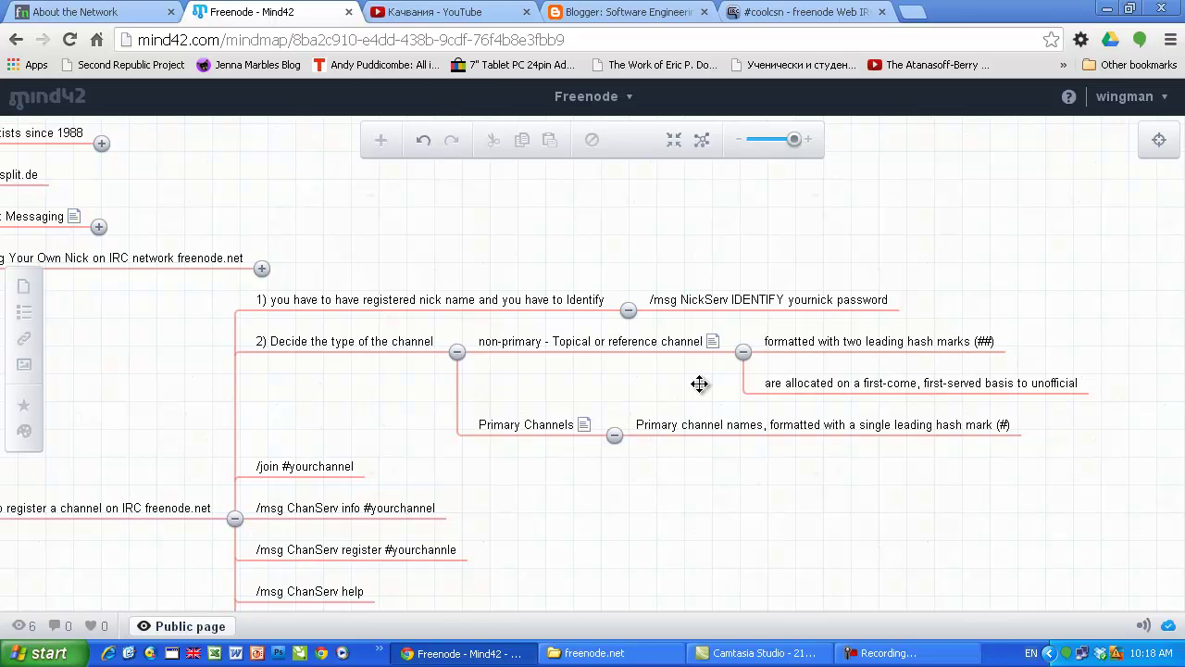
- Examine the two child nodes of the non-primary channel node covering the ## name format and first-come, first-served allocation
click(932, 343)
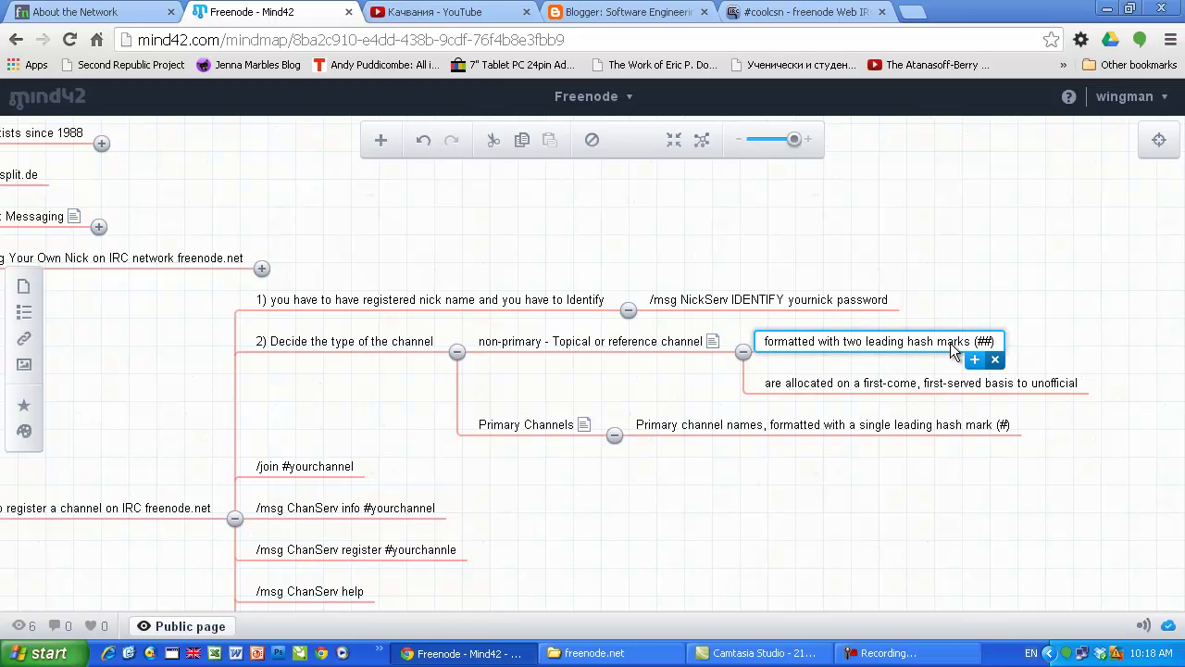
click(1028, 387)
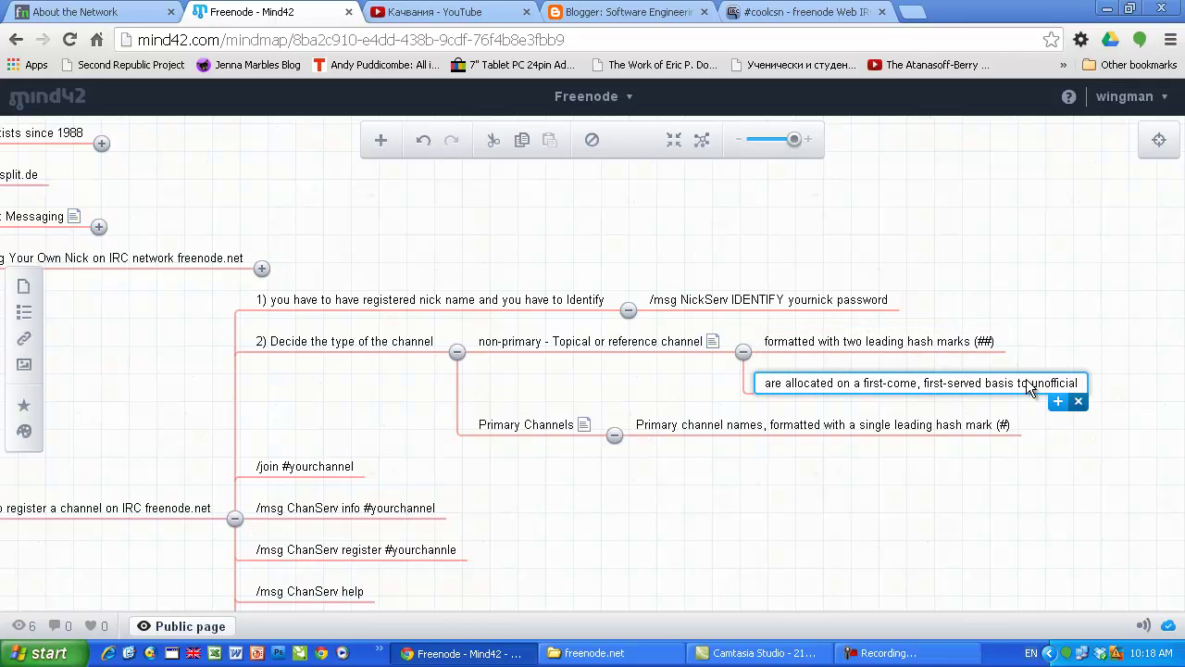
click(926, 344)
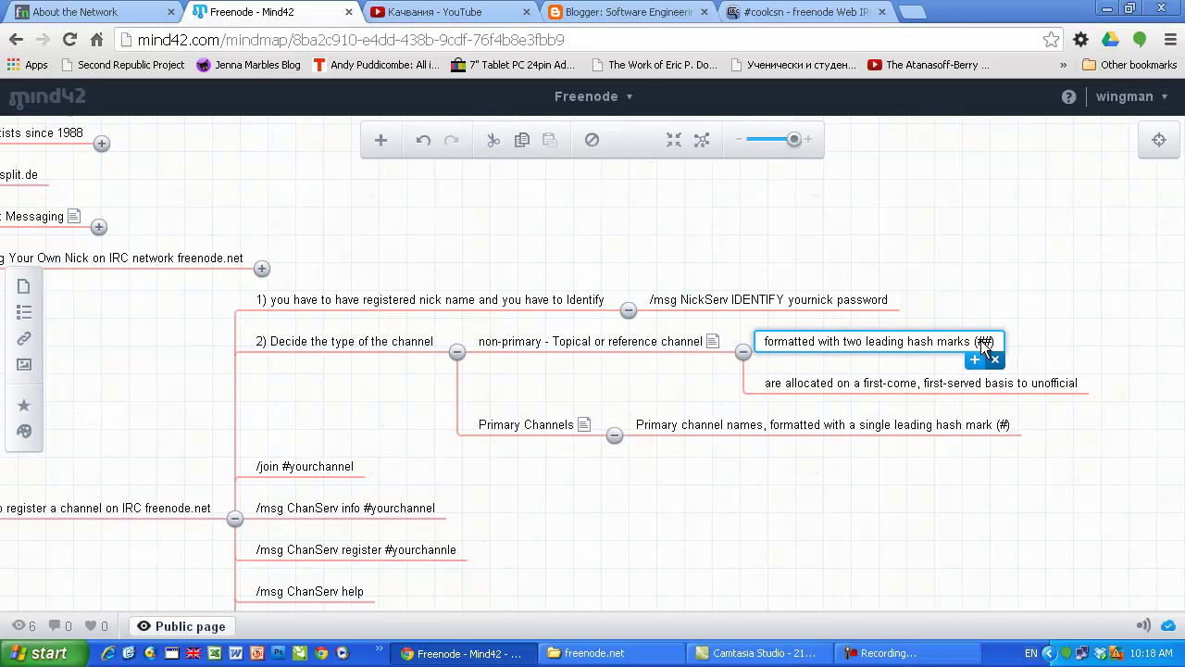
click(884, 383)
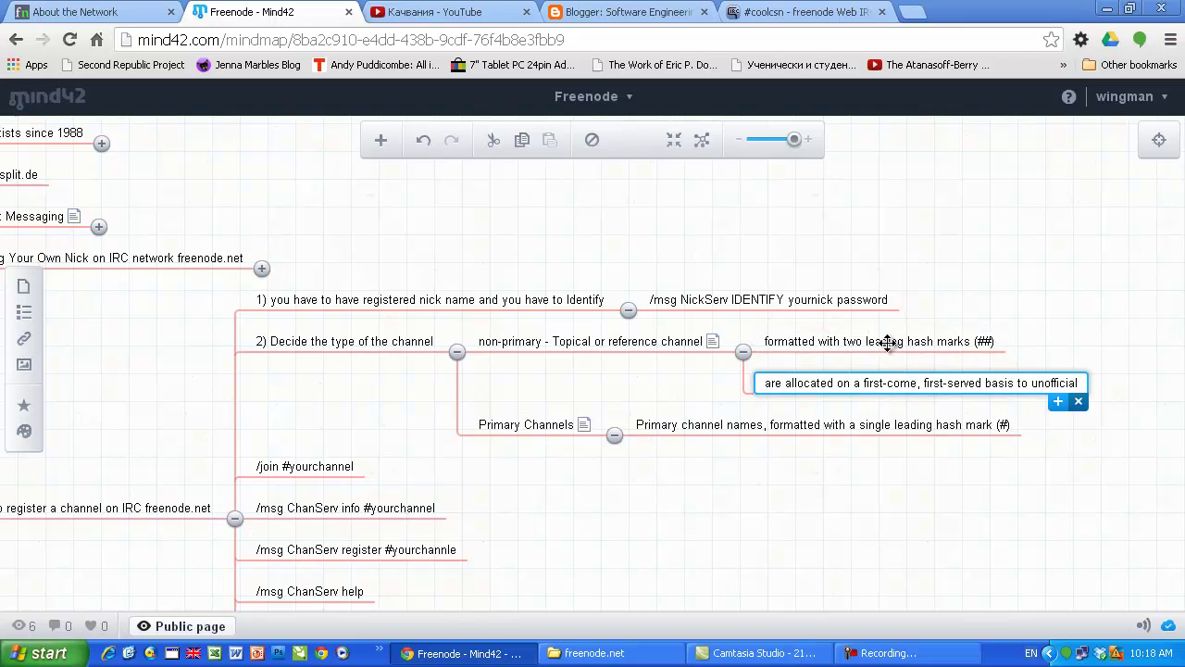
click(887, 343)
click(886, 379)
- Read the note on the Primary Channels node, highlighting the freenode namespace, #freenode and "beginning with #freenode-" wording
click(500, 425)
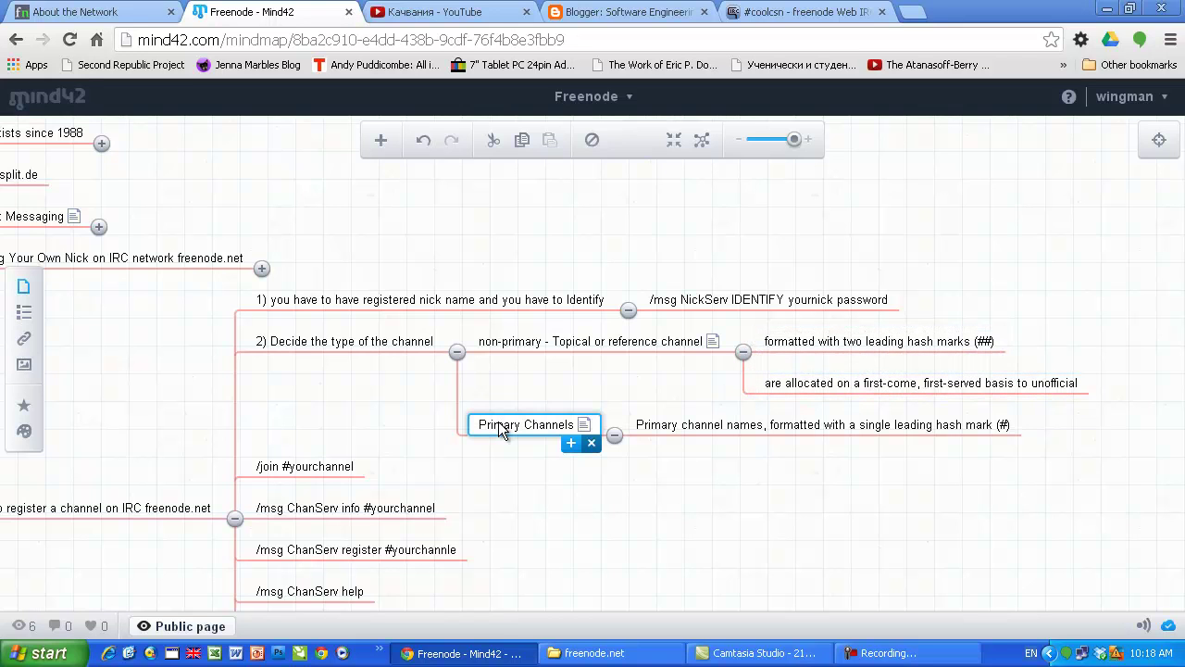
mouse_move(583, 426)
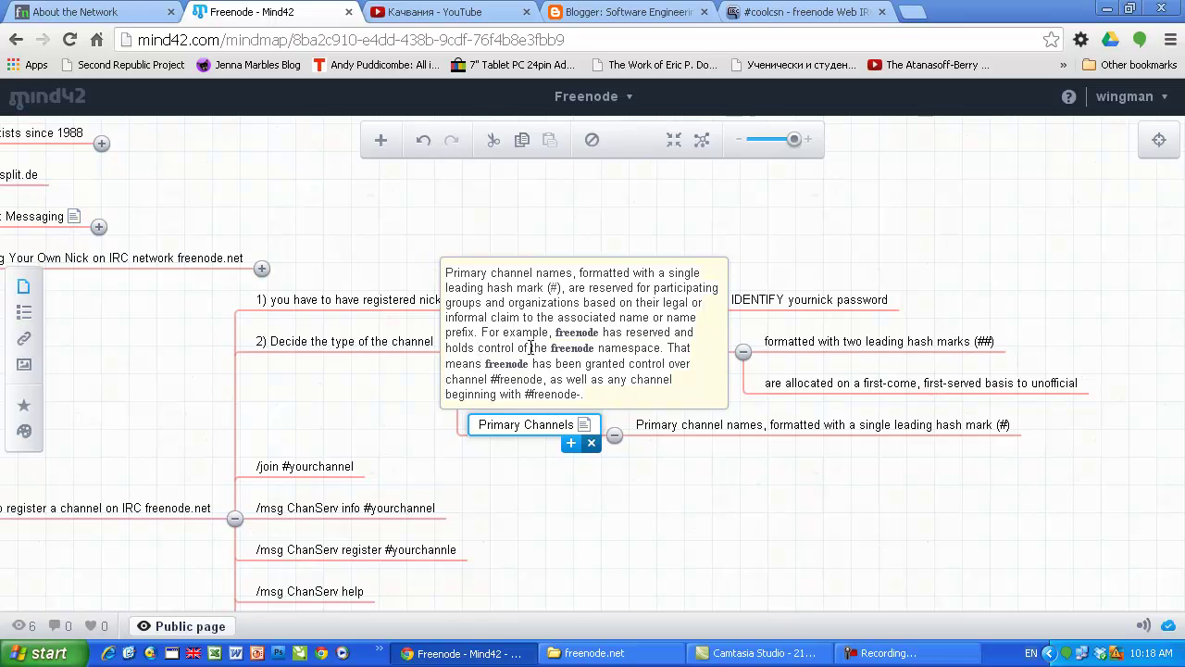
drag(551, 349, 663, 350)
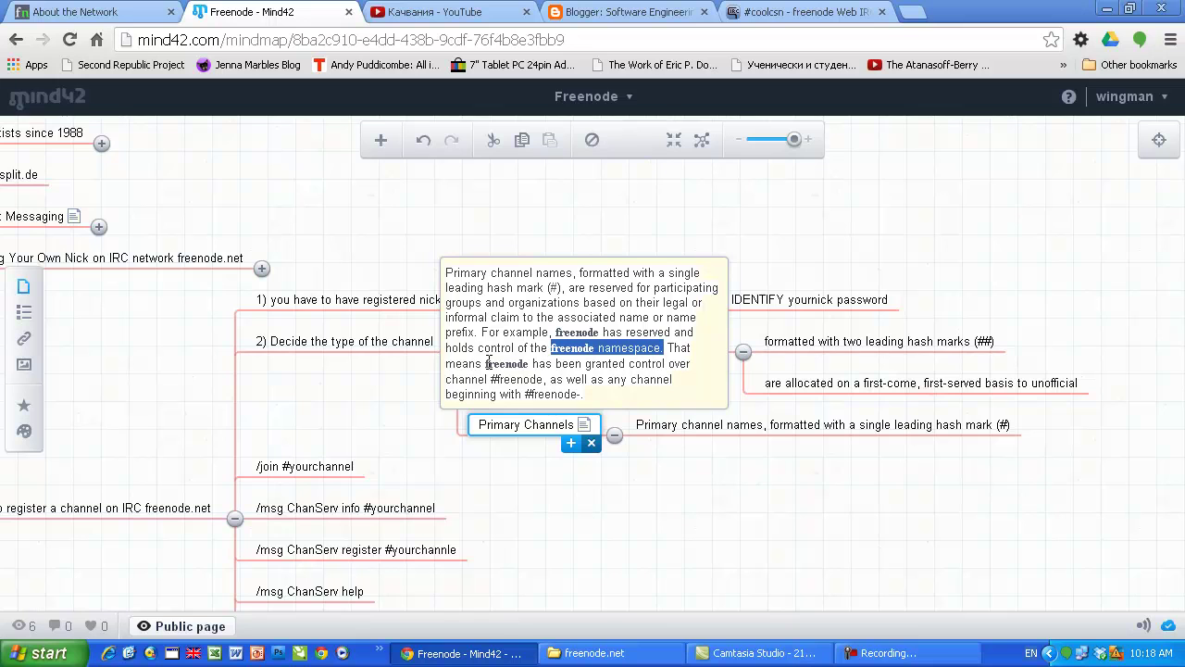
drag(491, 379, 555, 380)
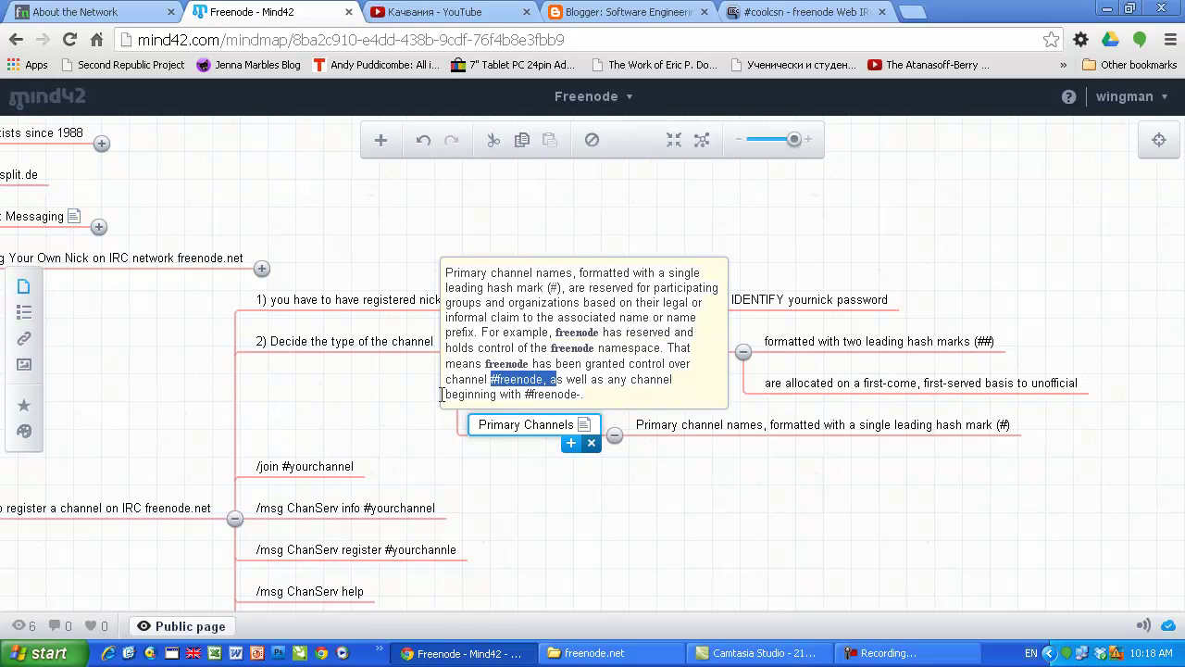
drag(442, 394, 582, 394)
click(577, 393)
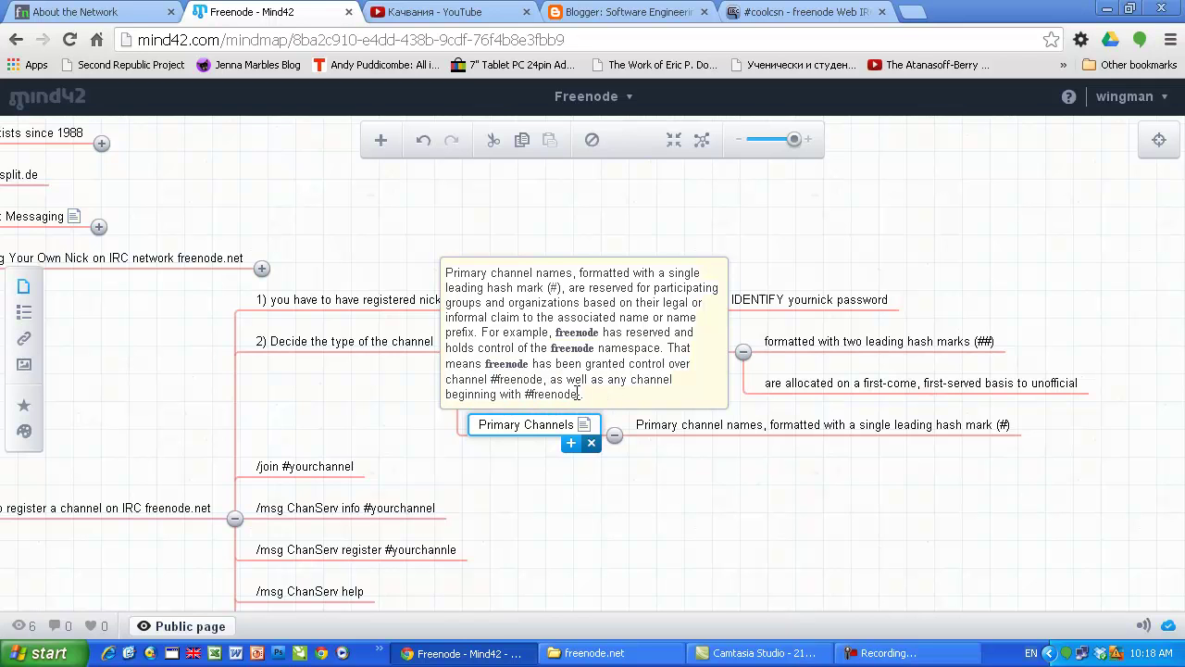
click(671, 459)
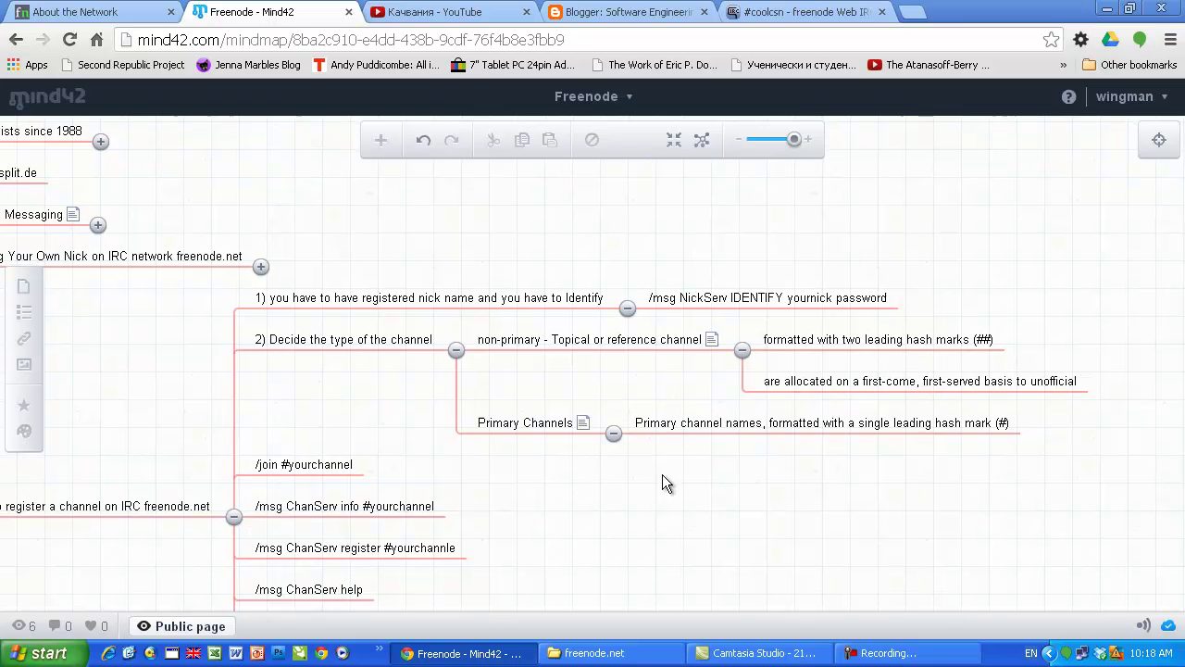
- Examine the command nodes below the Primary Channels node, from "/join #yourchannel" to "/msg ChanServ SET #yourchannel GUARD ON"
drag(667, 481, 675, 418)
click(526, 361)
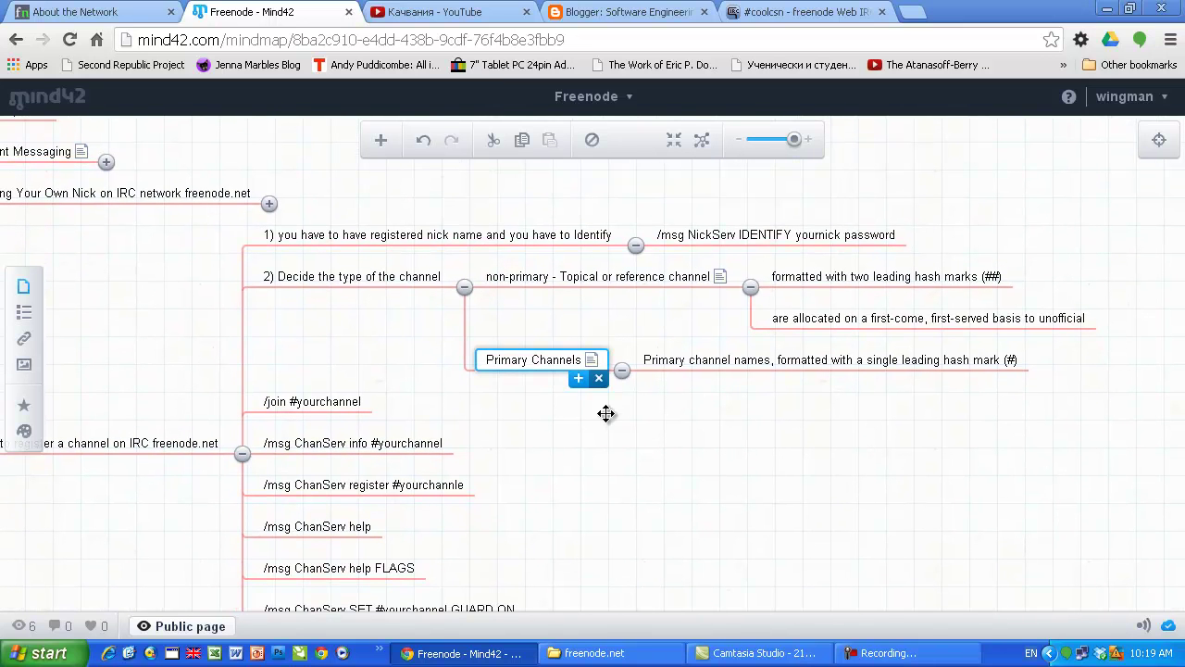
click(566, 403)
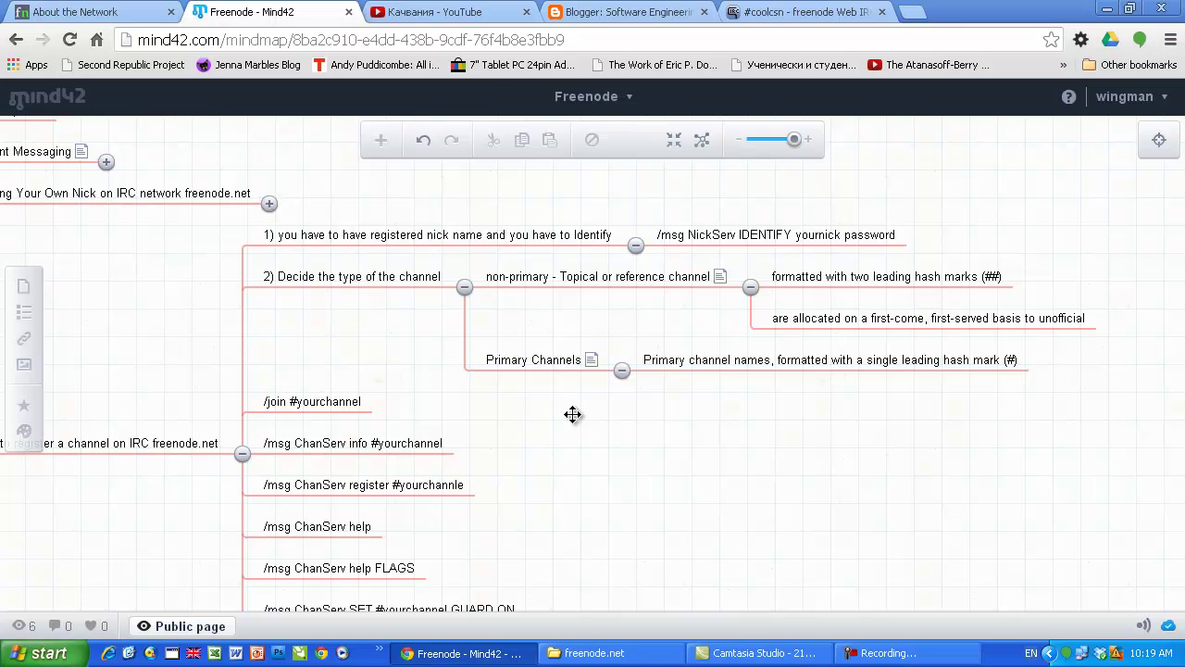
drag(574, 410, 600, 362)
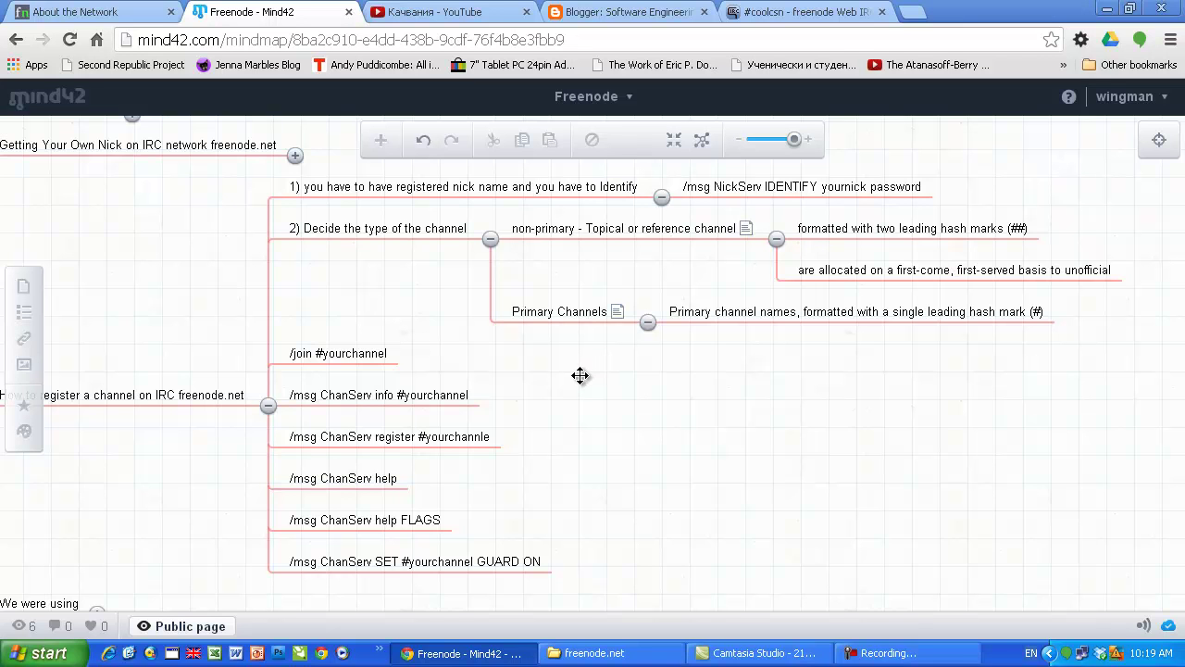
drag(566, 394, 613, 361)
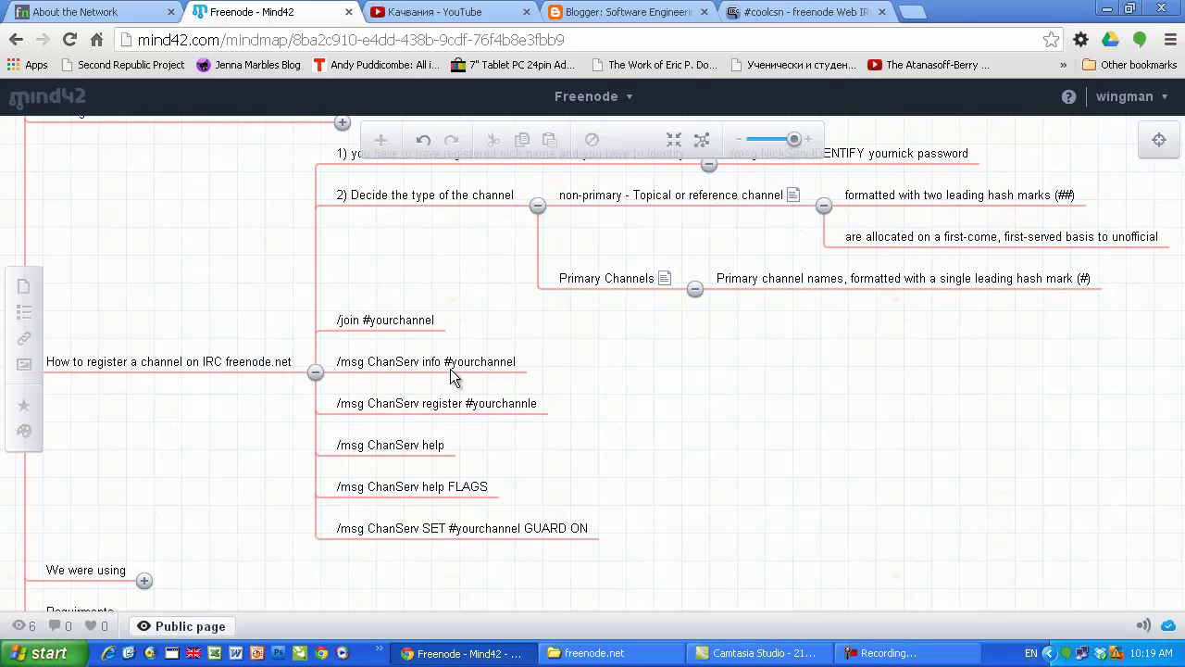
click(454, 373)
- Compare the Primary Channels node with the non-primary topical or reference channel node again
click(615, 278)
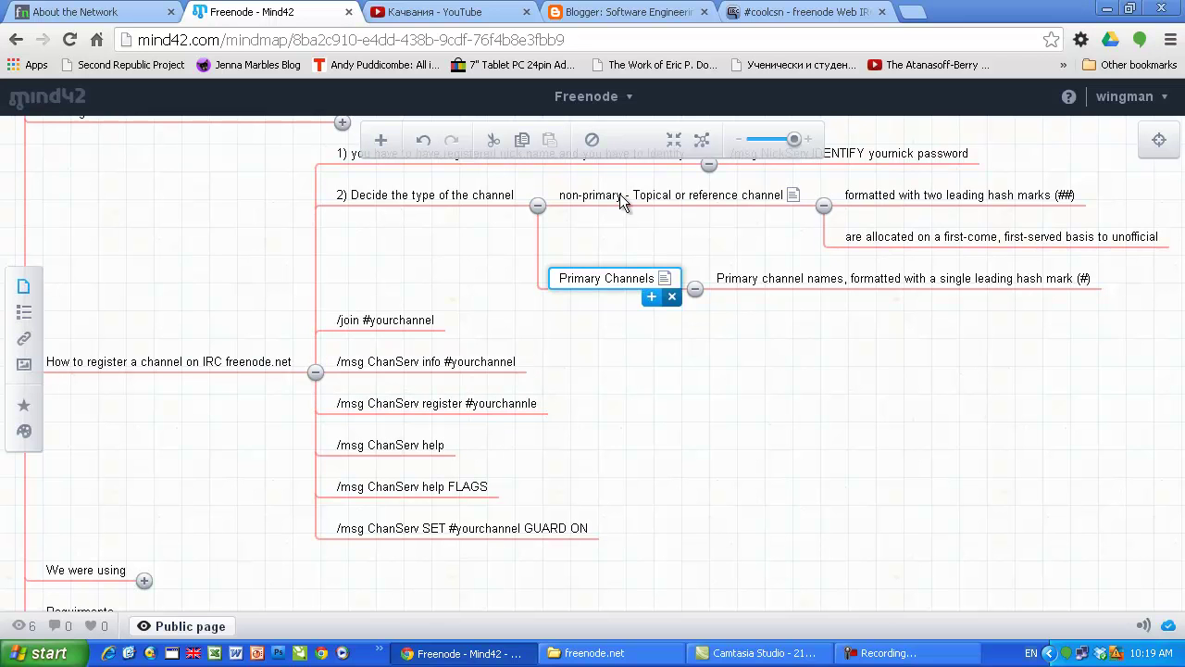
click(620, 199)
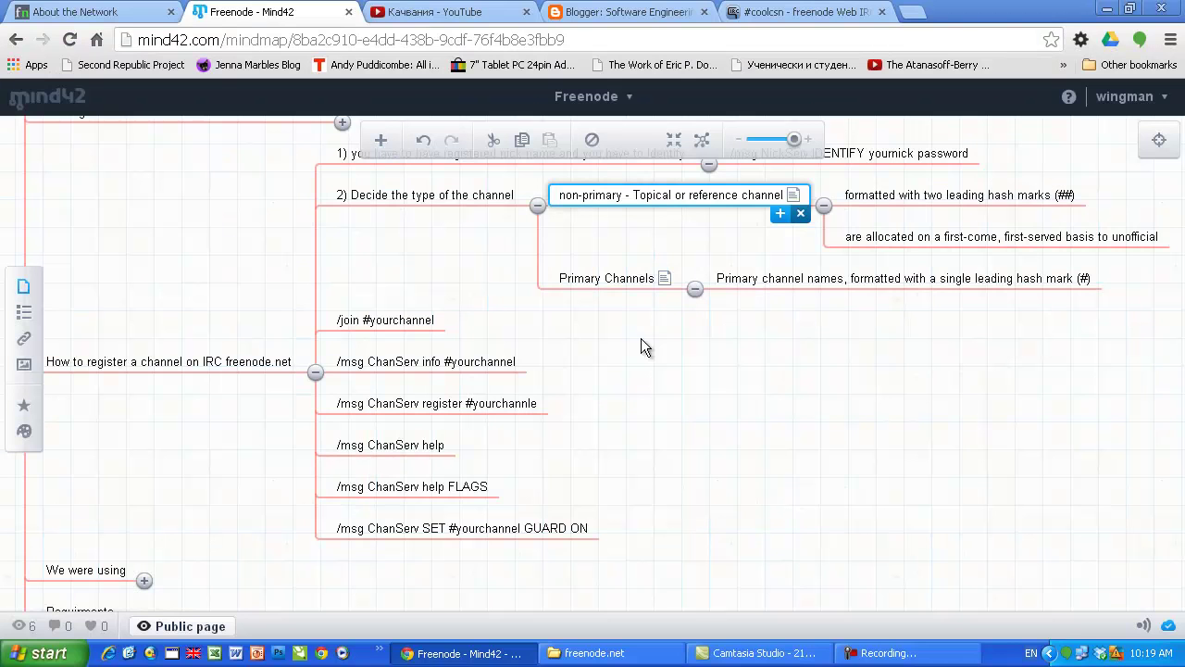
drag(636, 371, 652, 341)
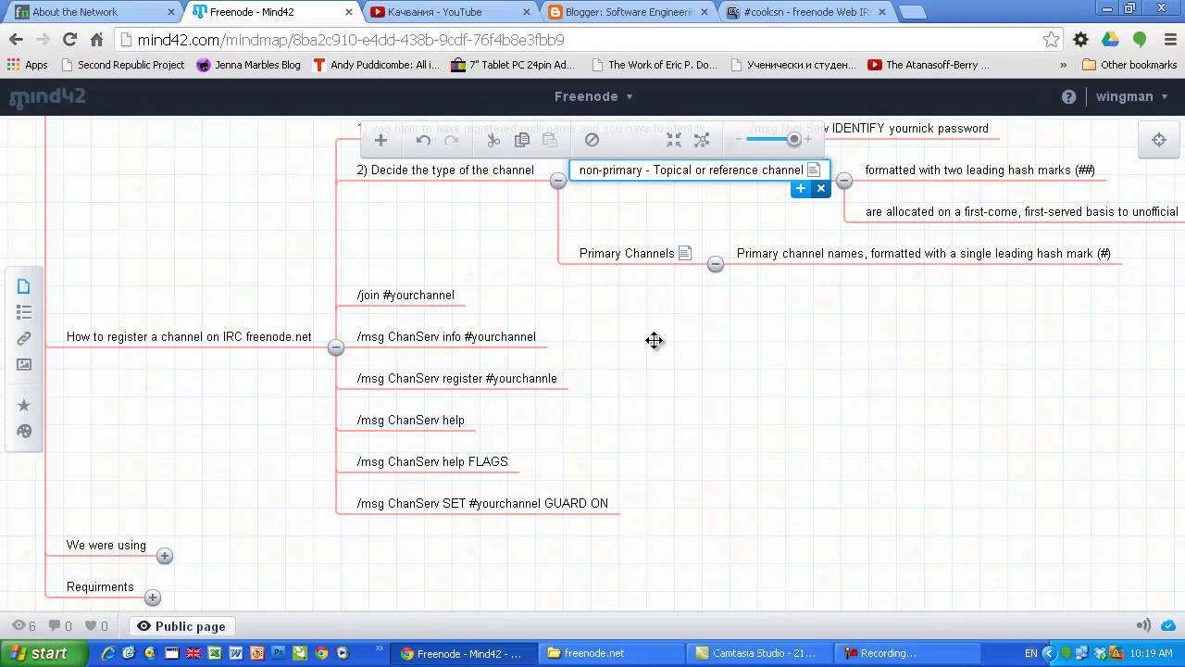
click(650, 252)
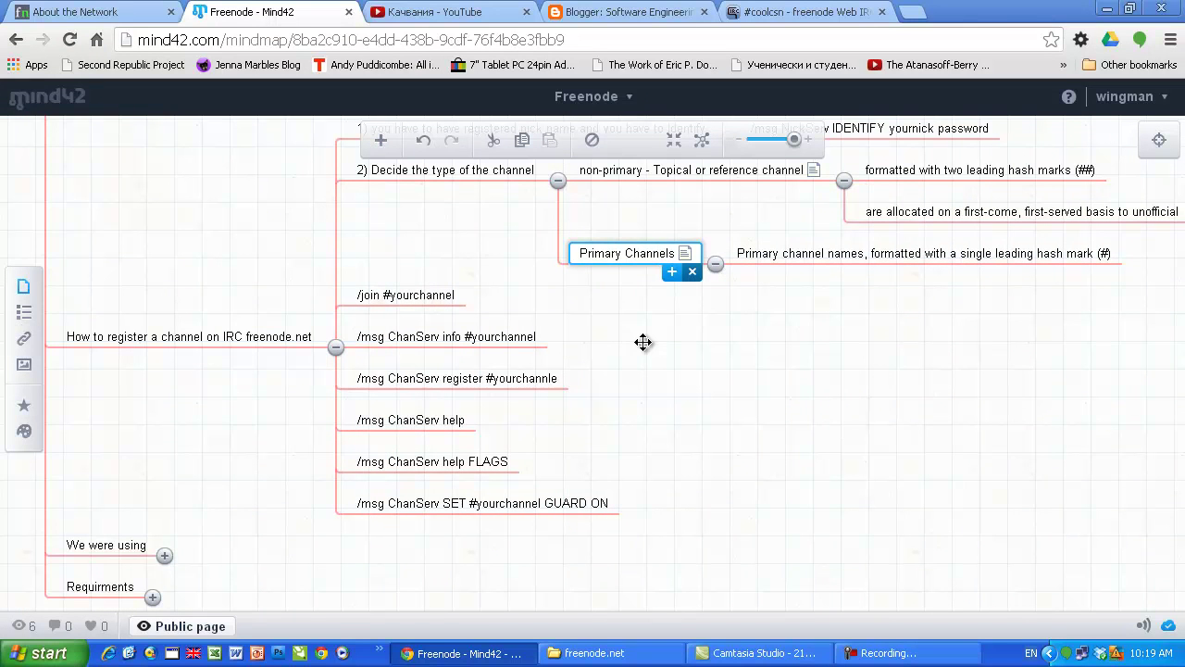
click(642, 342)
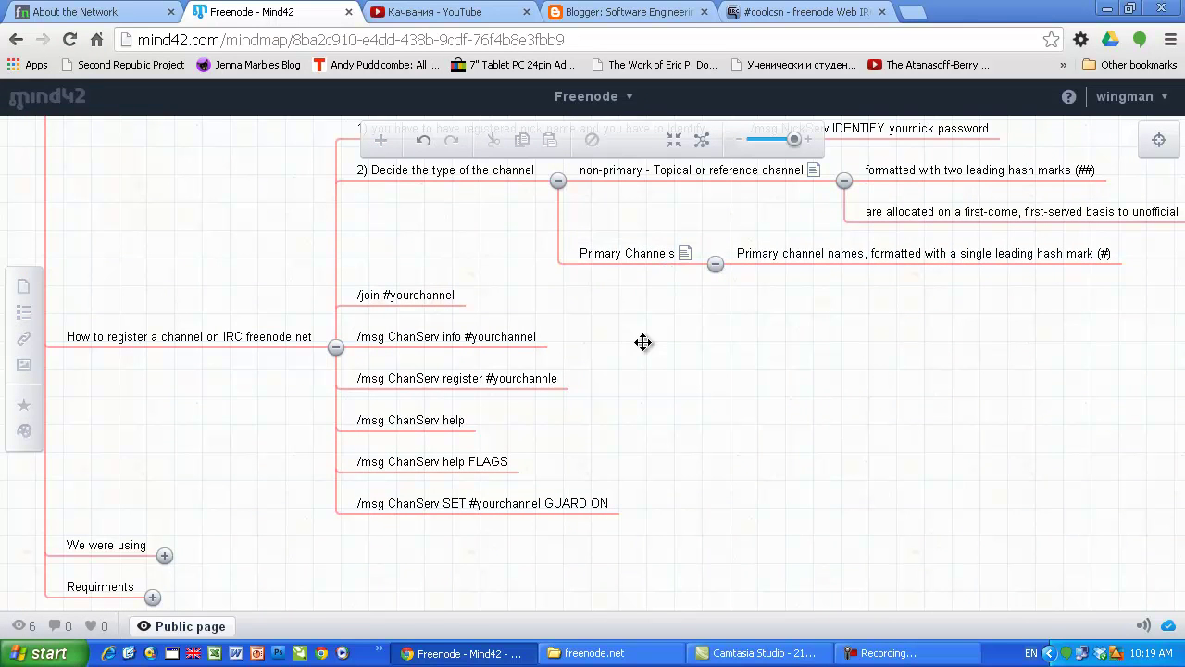
click(637, 257)
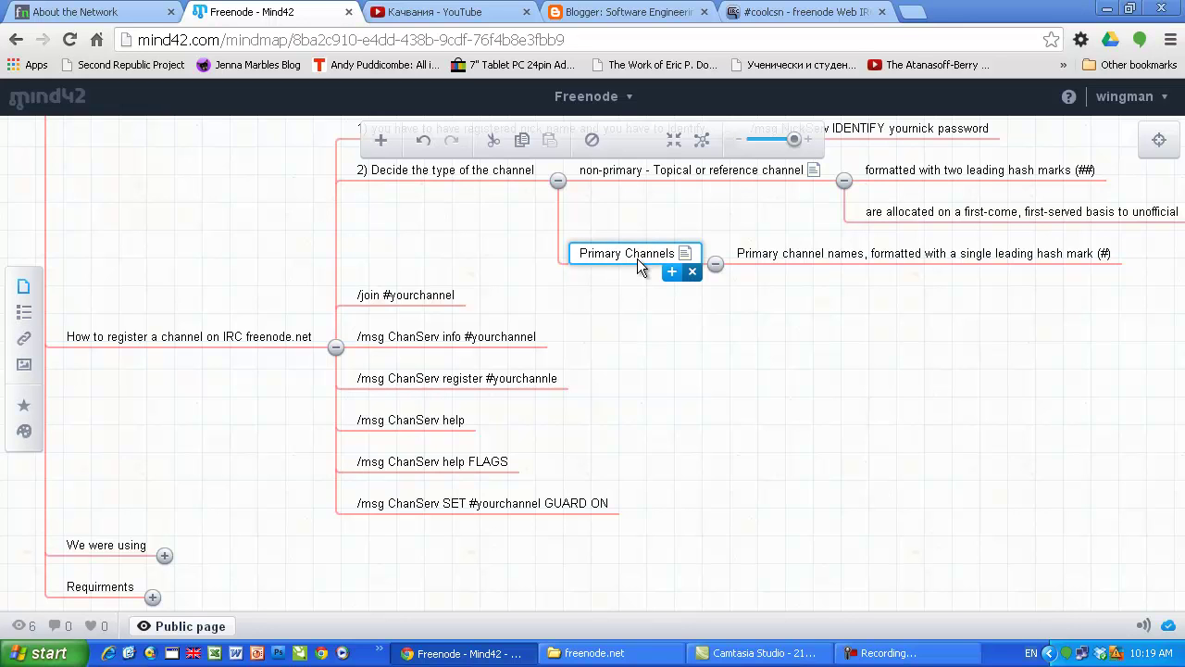
click(639, 320)
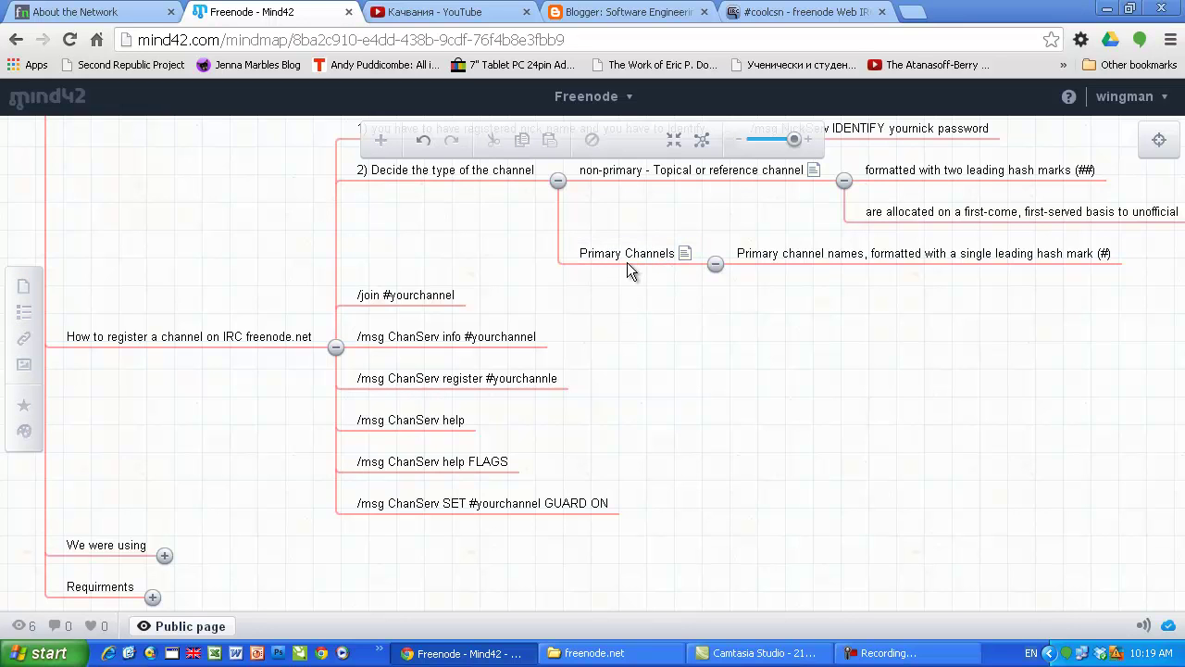
drag(588, 342, 590, 333)
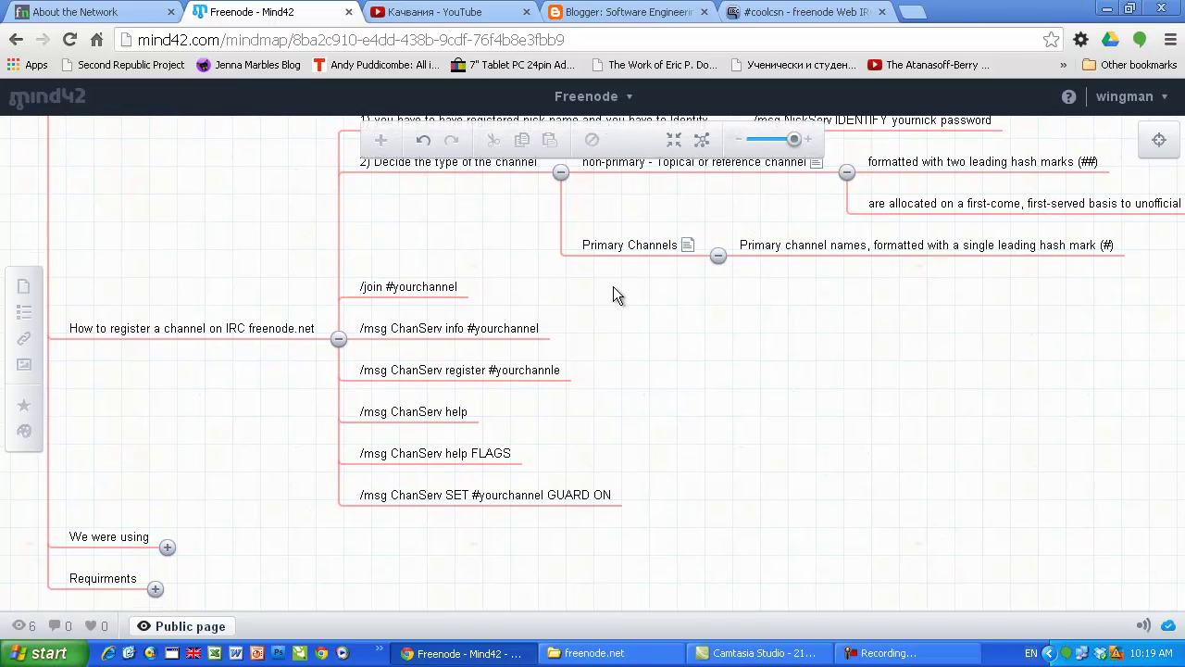
- Copy the "/msg ChanServ register #yourchannle" command from the mind map and paste it into the #coolcsn window's message line
double_click(478, 369)
key(ctrl+c)
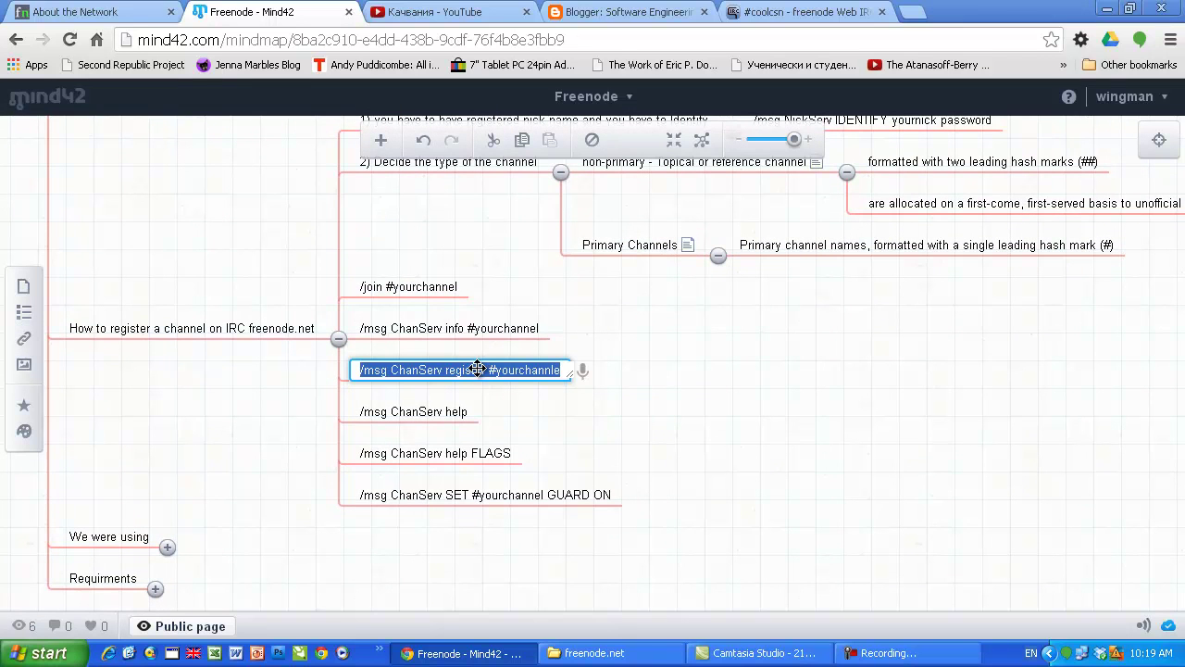
click(762, 9)
key(ctrl+v)
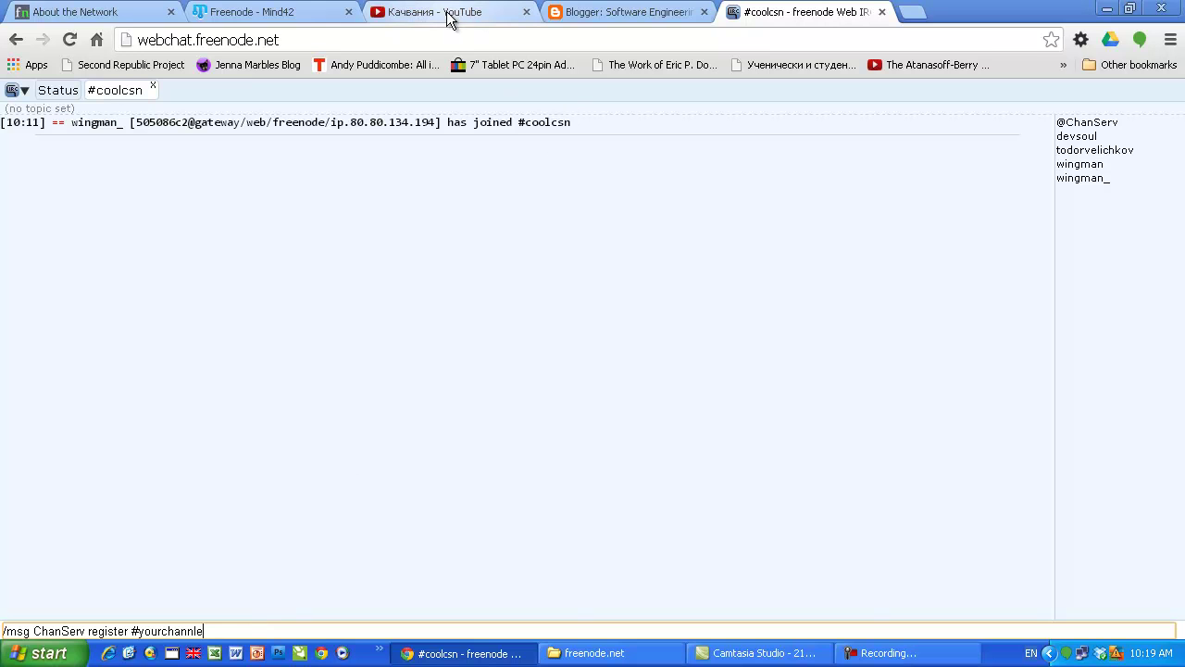
- Return to the mind map and examine the "/msg ChanServ help" command node
click(283, 14)
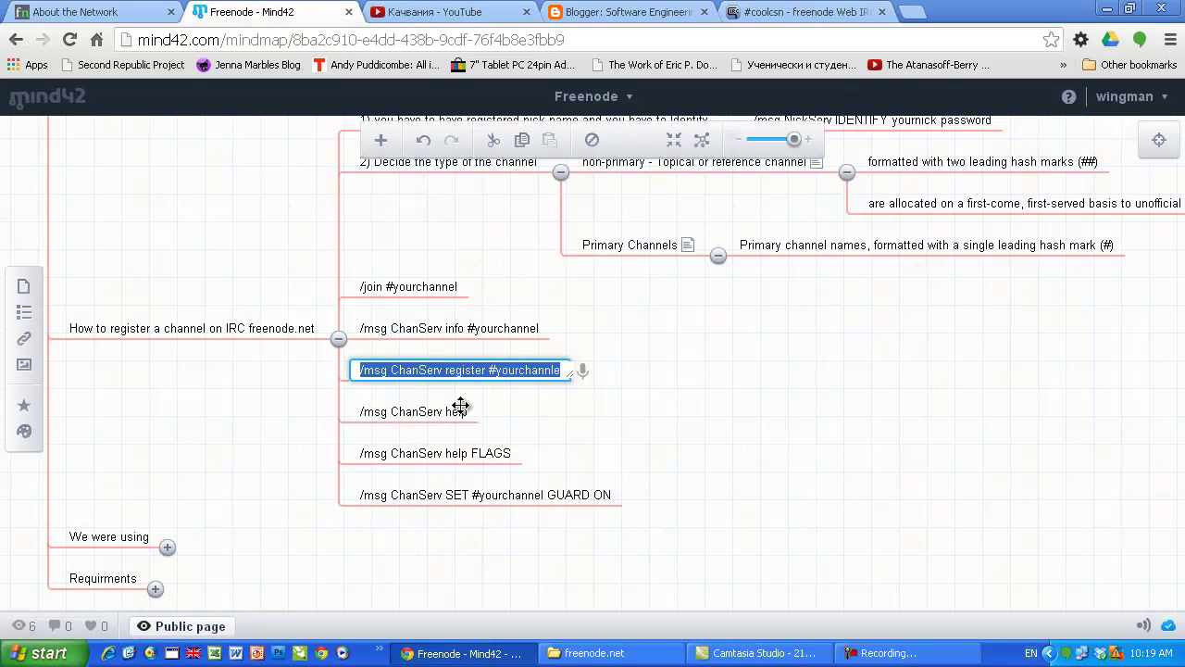
click(557, 398)
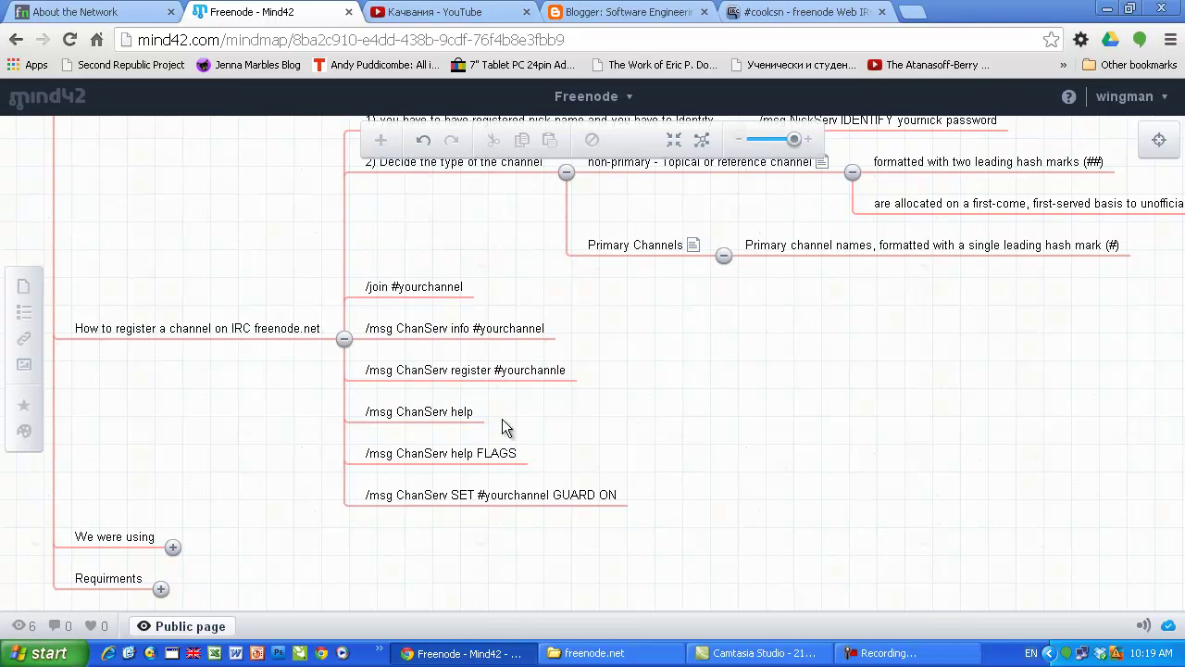
click(413, 417)
click(414, 418)
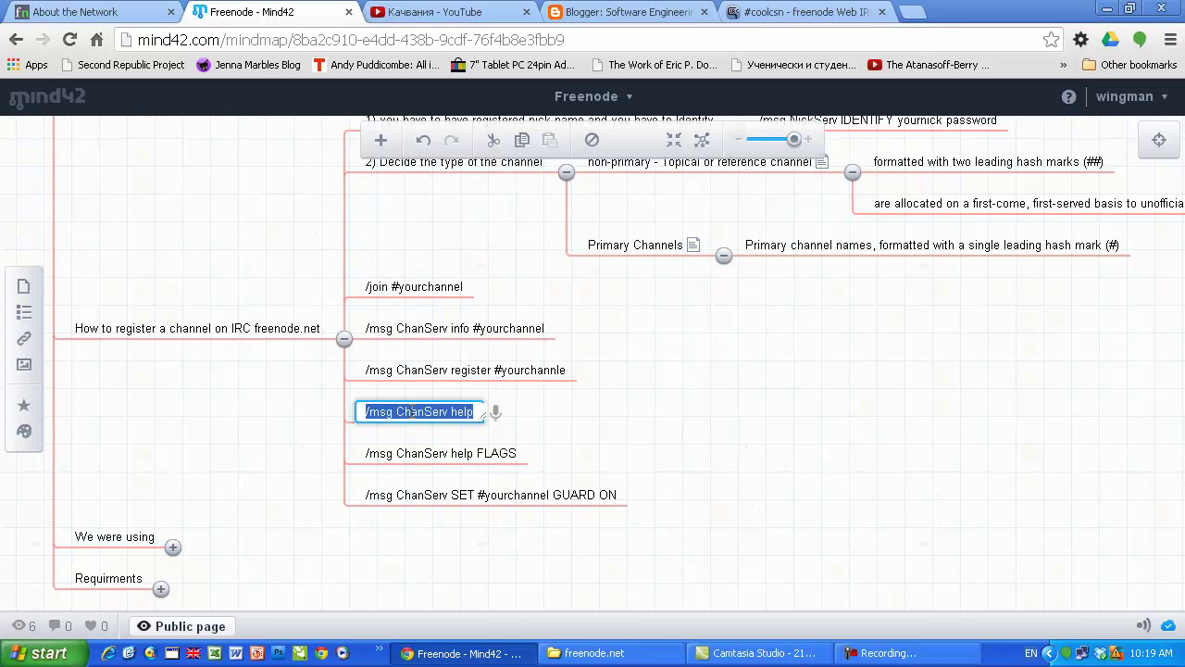
click(626, 394)
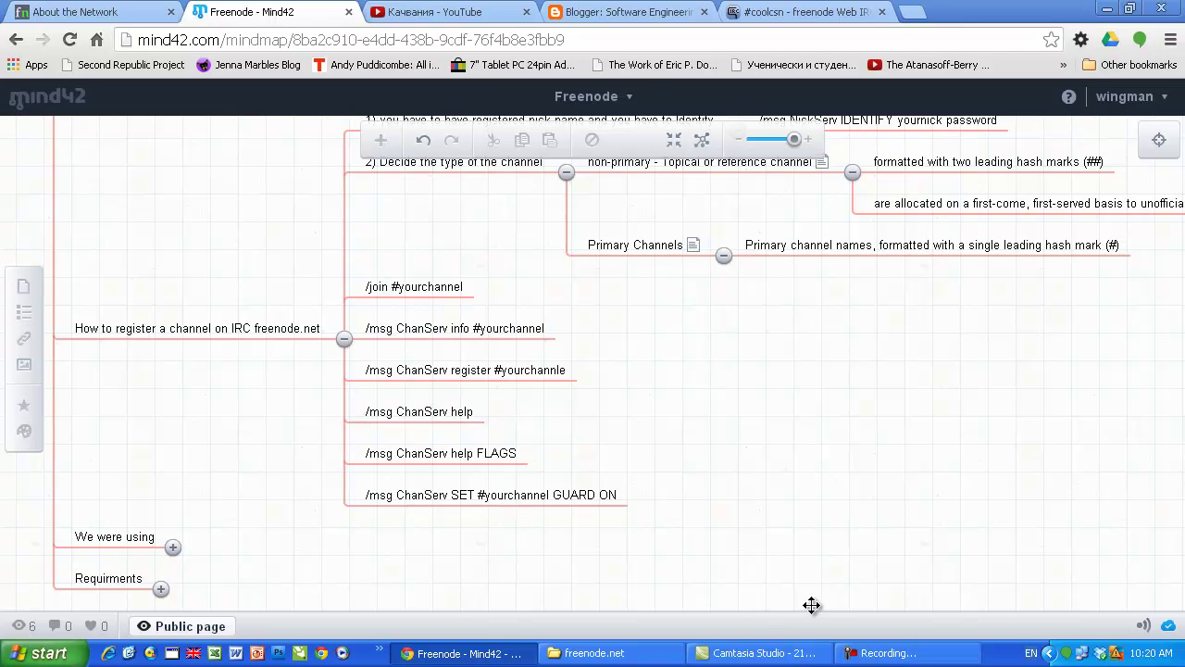
- Join the #freenode channel from the webchat's Status window, replacing the unsent register command, and look over the channel's user list
click(796, 12)
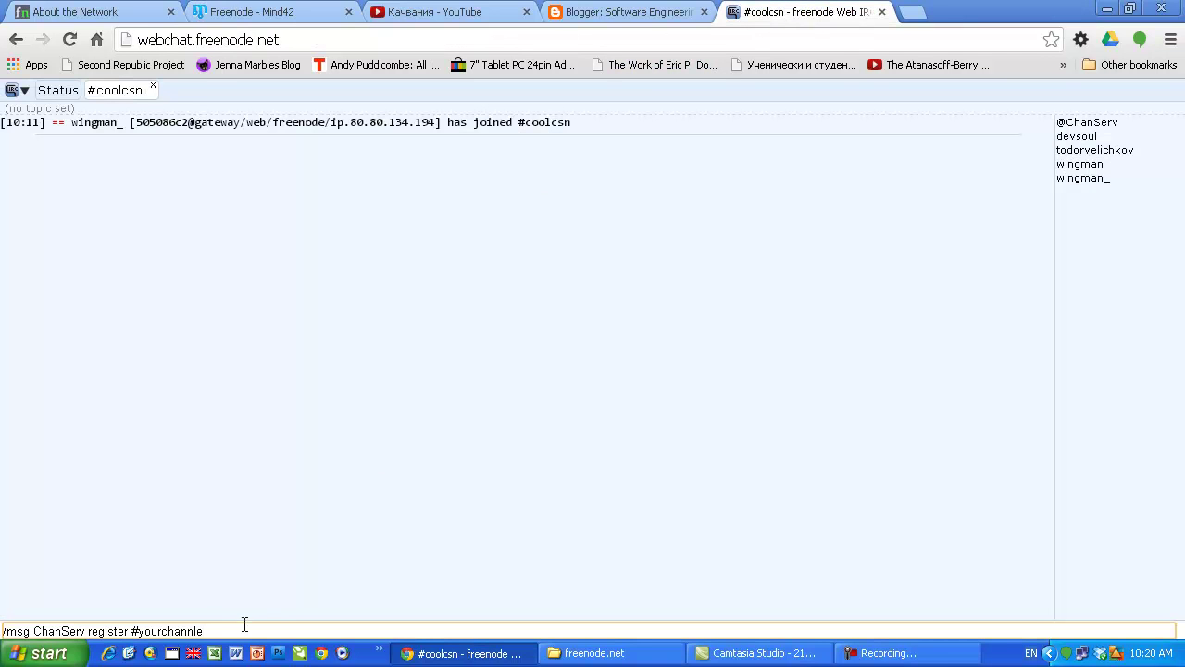
click(57, 90)
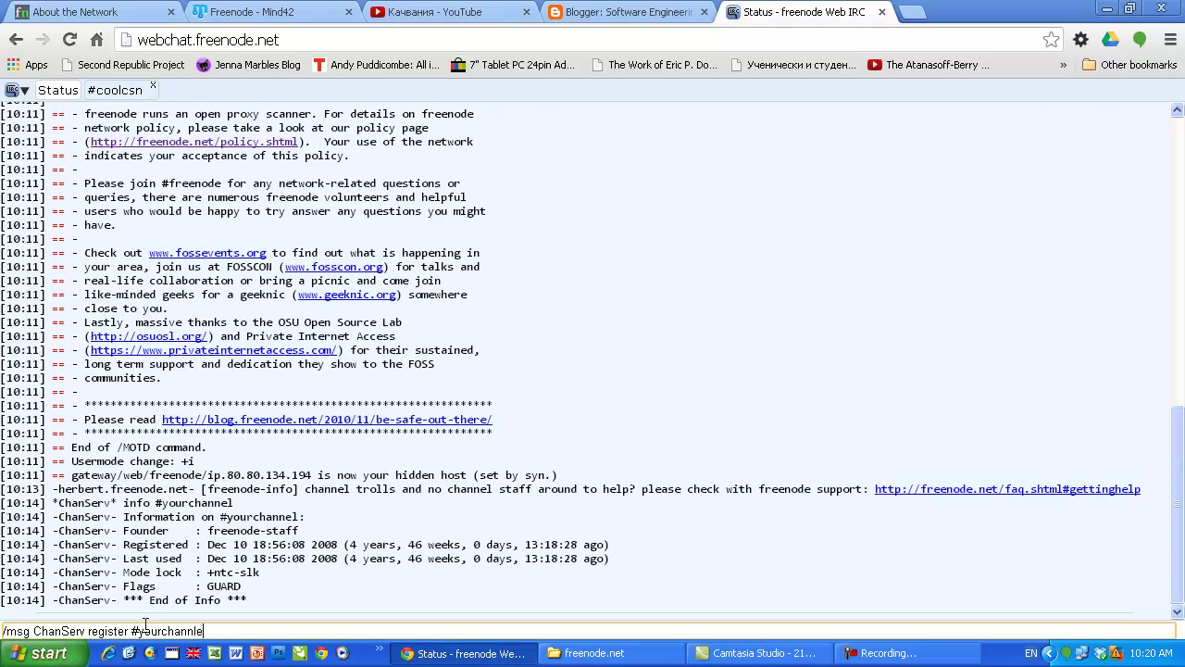
drag(211, 631, 2, 635)
text(/jo)
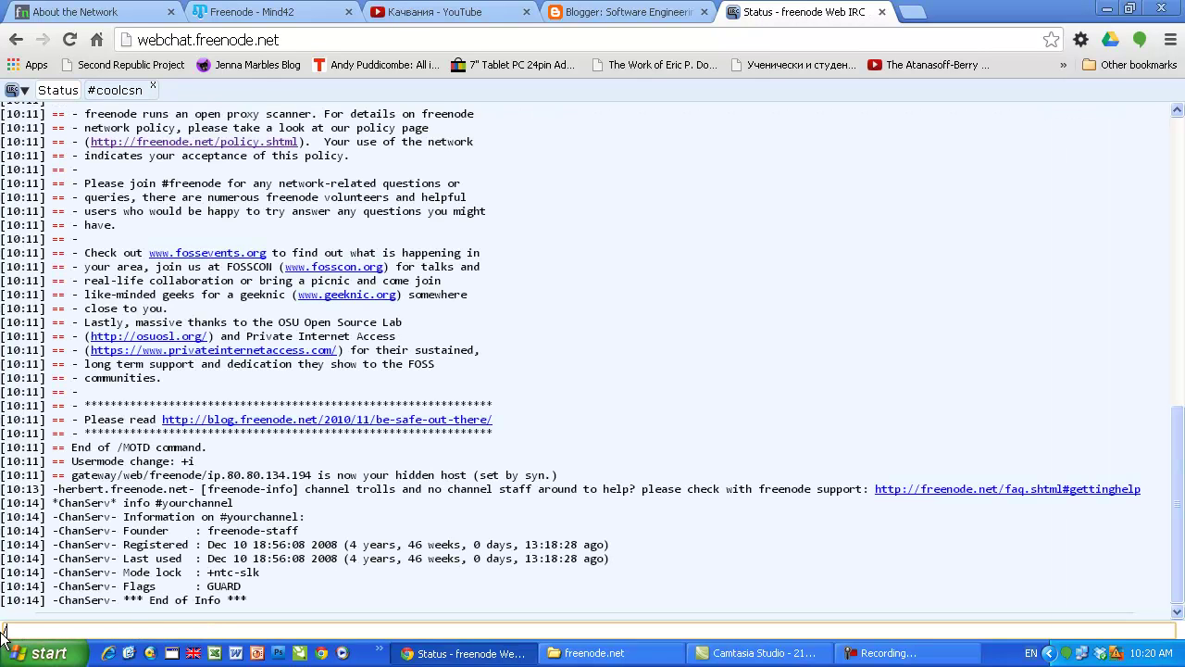
text(in freenode#)
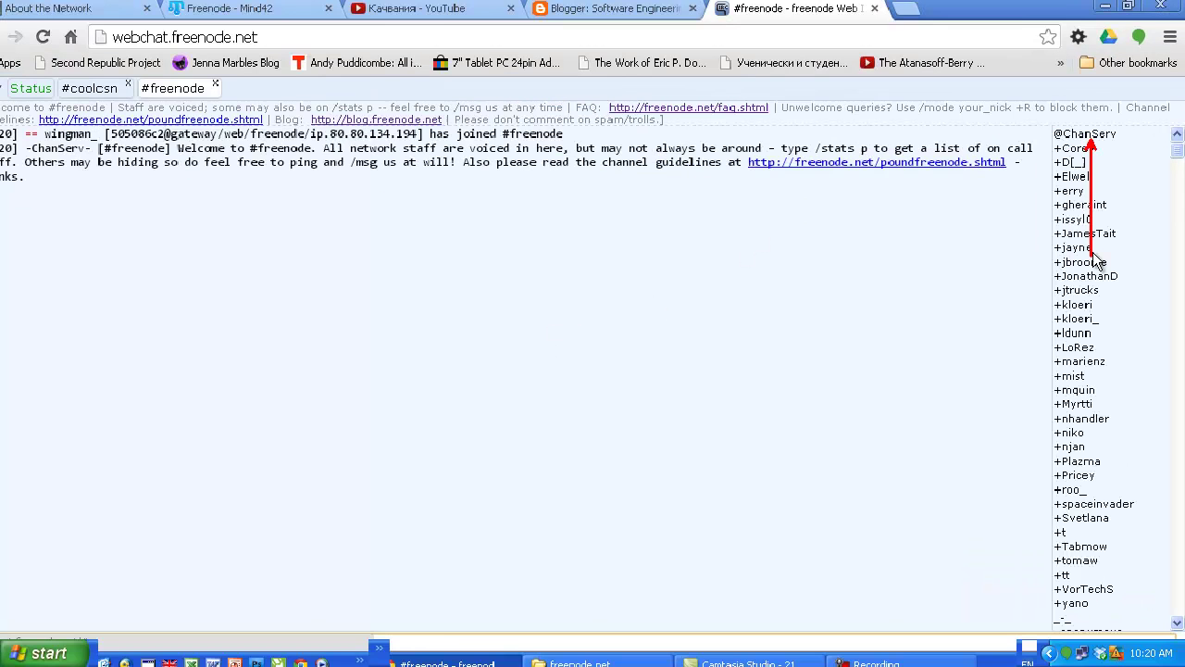
mouse_move(1177, 156)
mouse_down()
mouse_move(1178, 184)
mouse_move(1177, 144)
mouse_up()
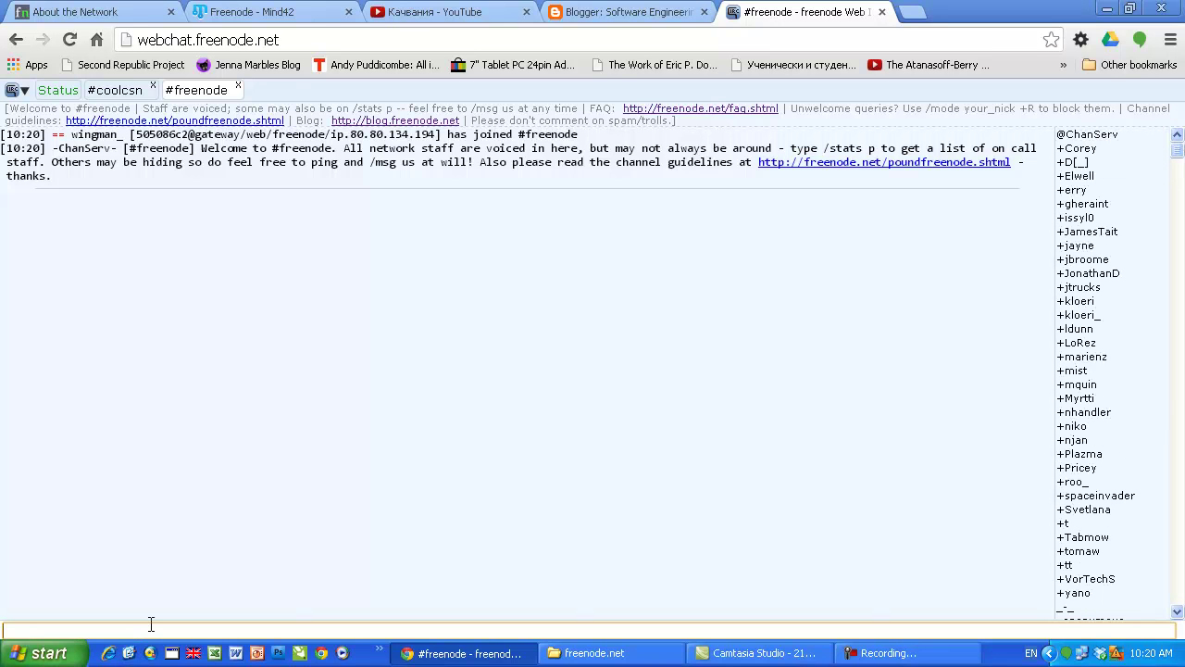
text(is thre a stuff)
click(659, 13)
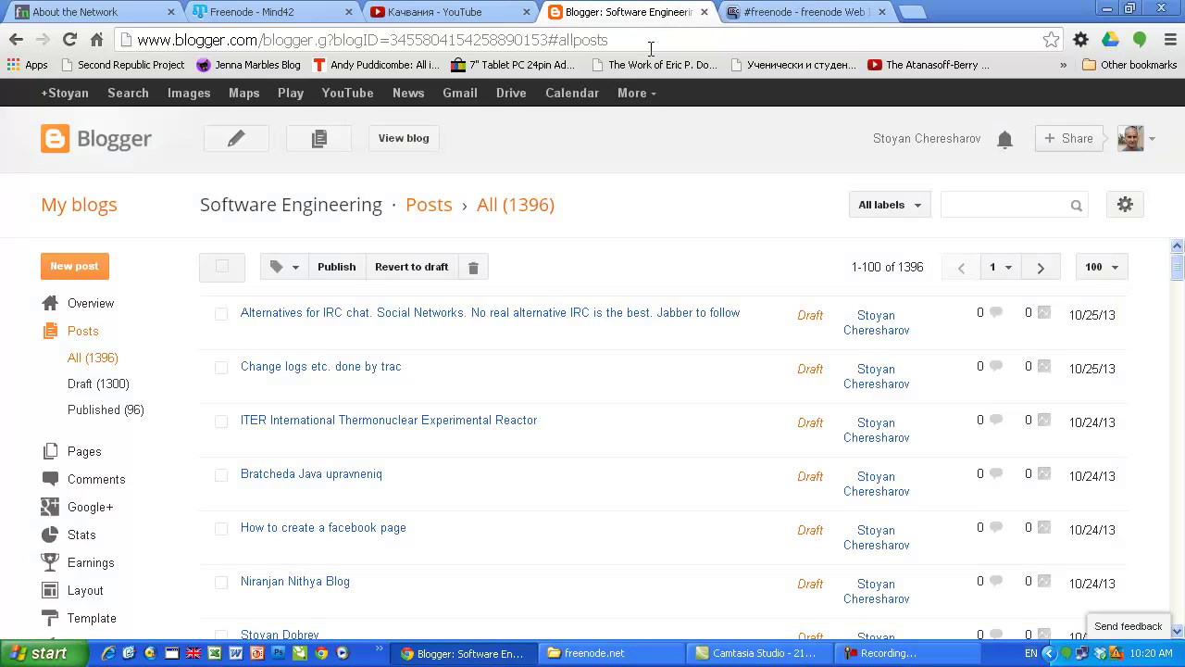
key(ctrl+Tab)
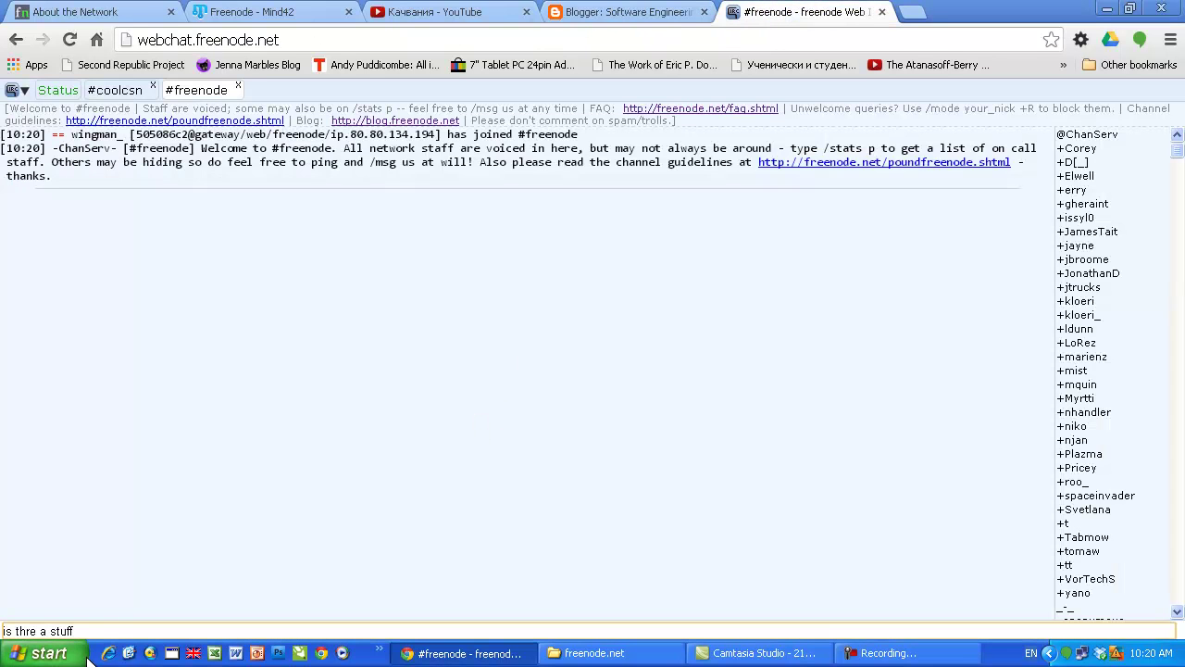
drag(89, 633, 2, 633)
key(BackSpace)
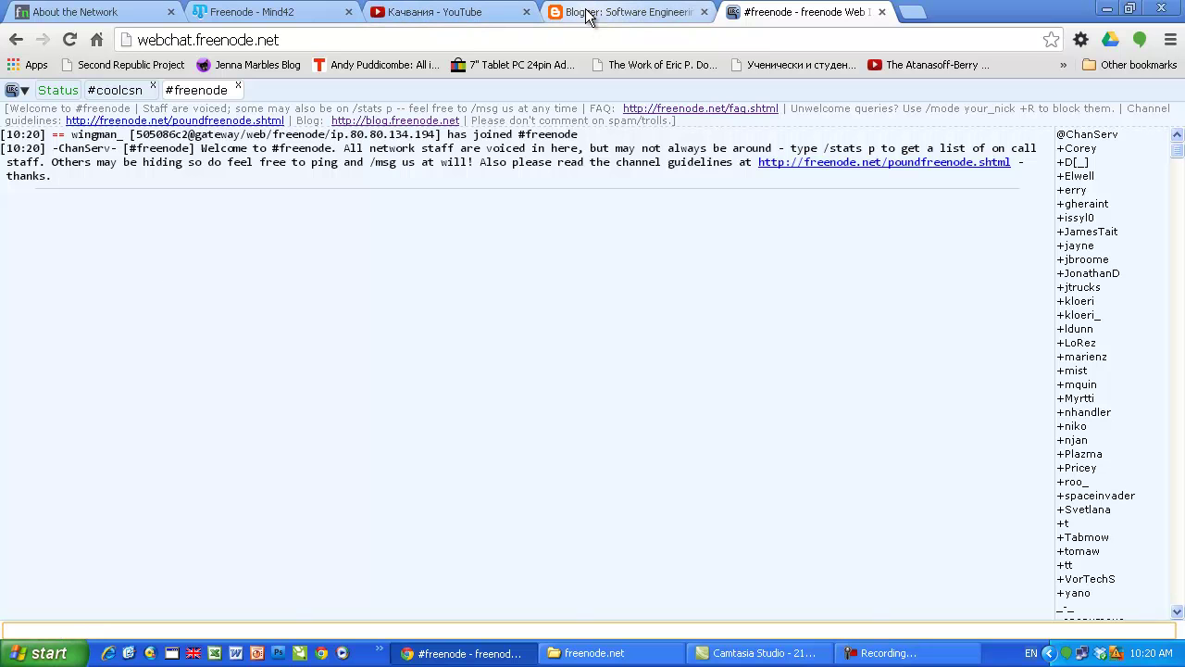
- Switch back to the mind map and select the "/msg ChanServ help" node among the channel registration commands
click(246, 13)
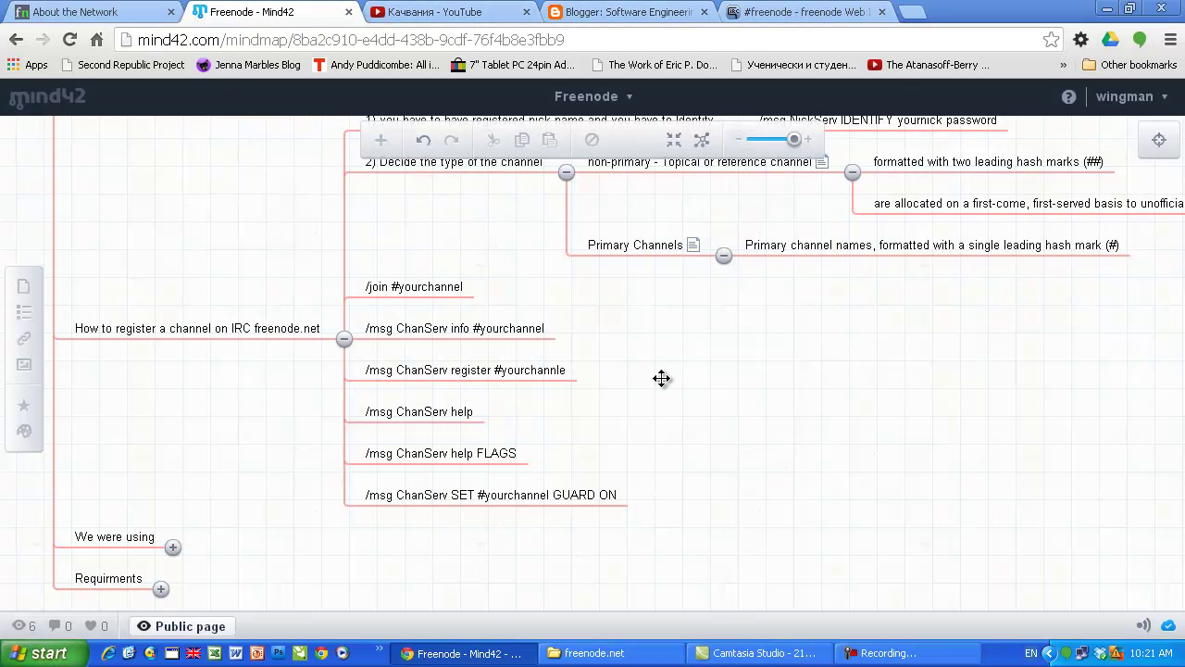
drag(661, 377, 638, 356)
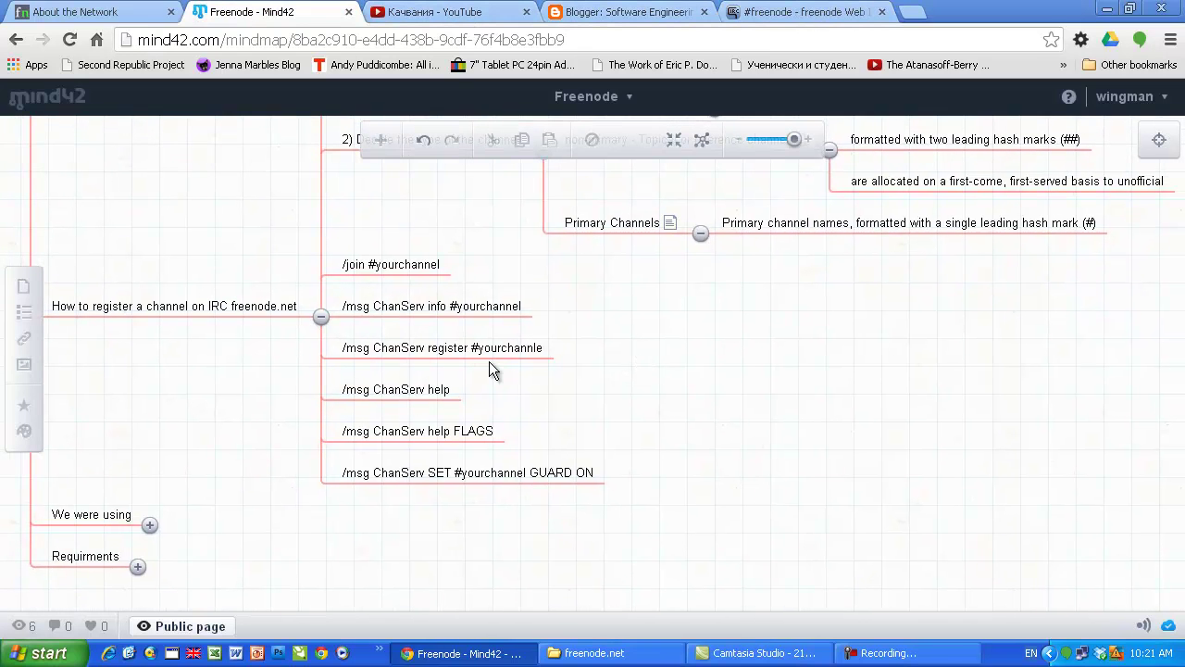
click(432, 391)
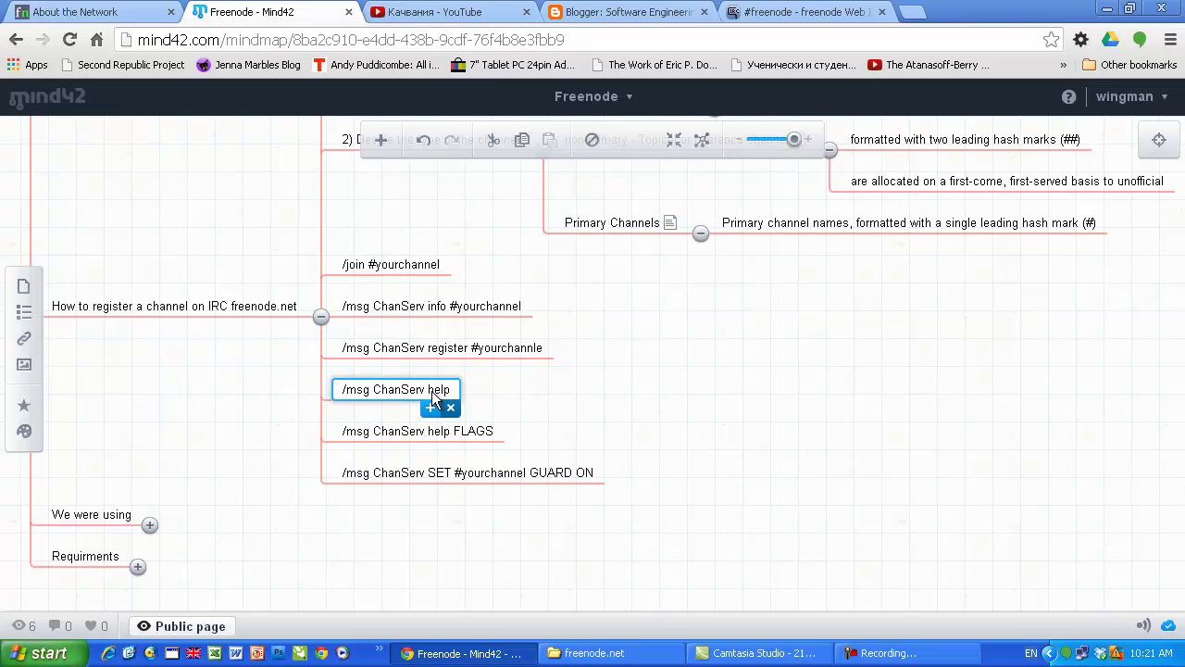
- Open the Group Registration page on the freenode website and examine the notice about group registration being currently suspended
click(434, 433)
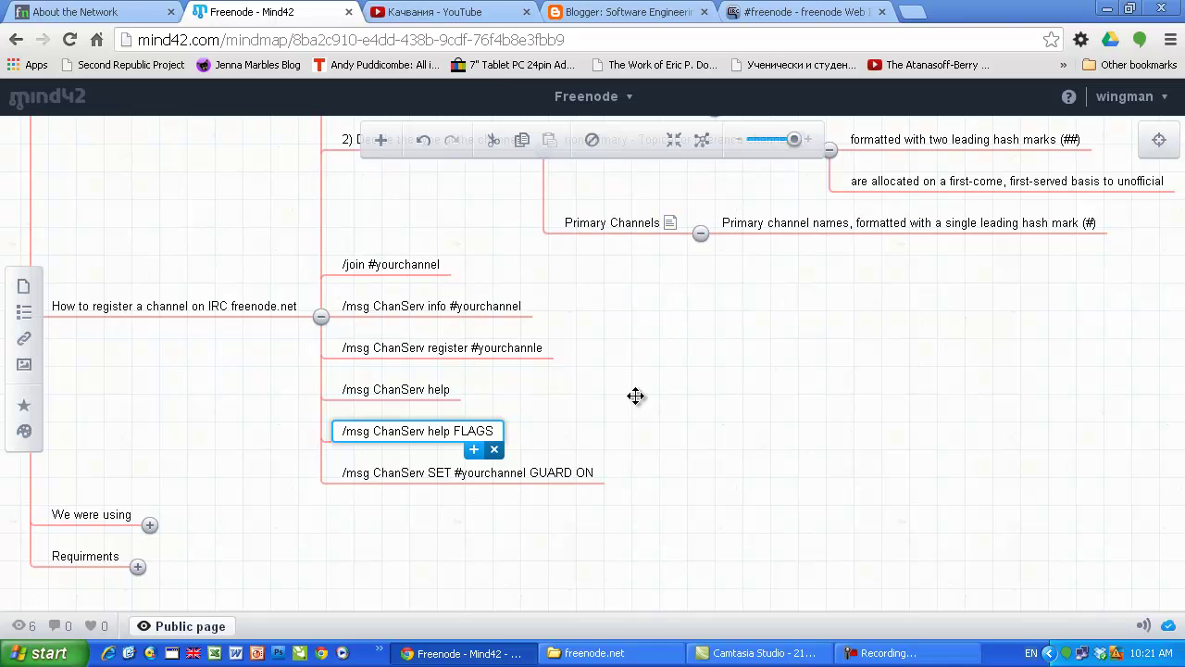
click(85, 11)
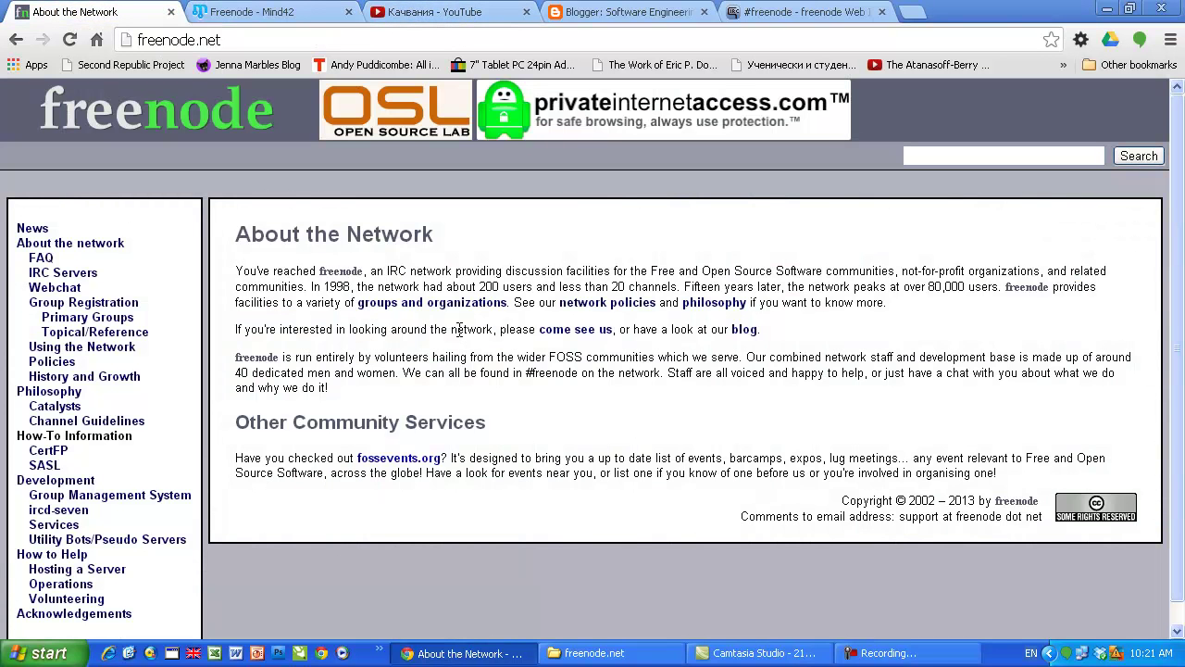
click(46, 304)
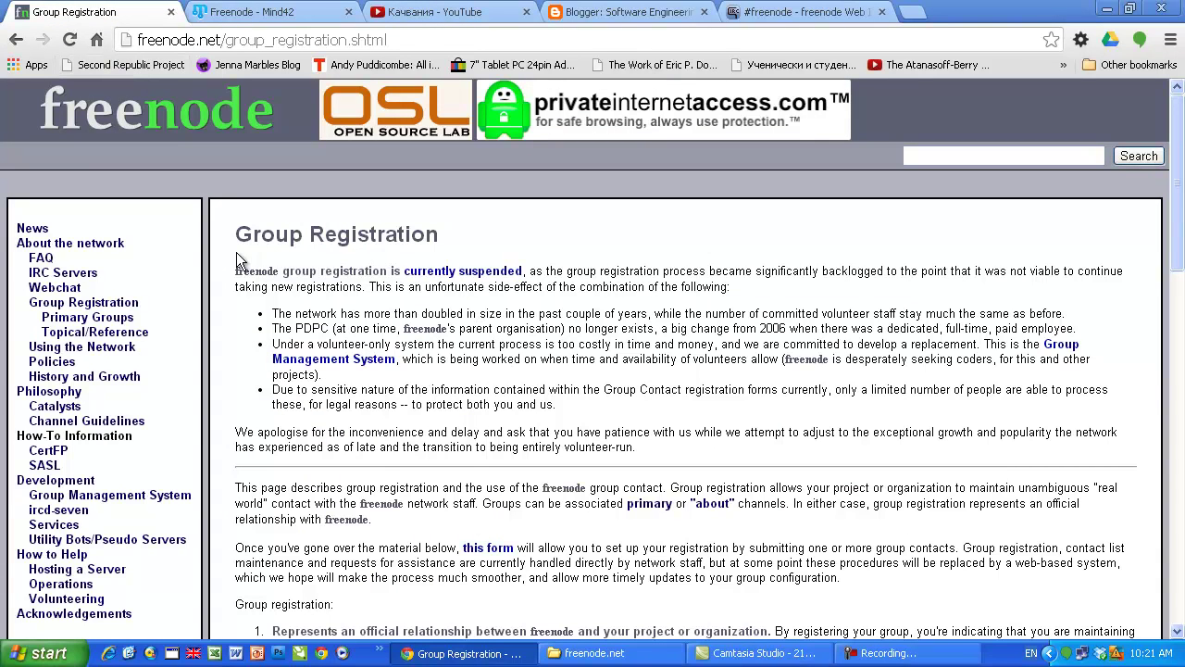
drag(234, 270, 541, 264)
click(637, 276)
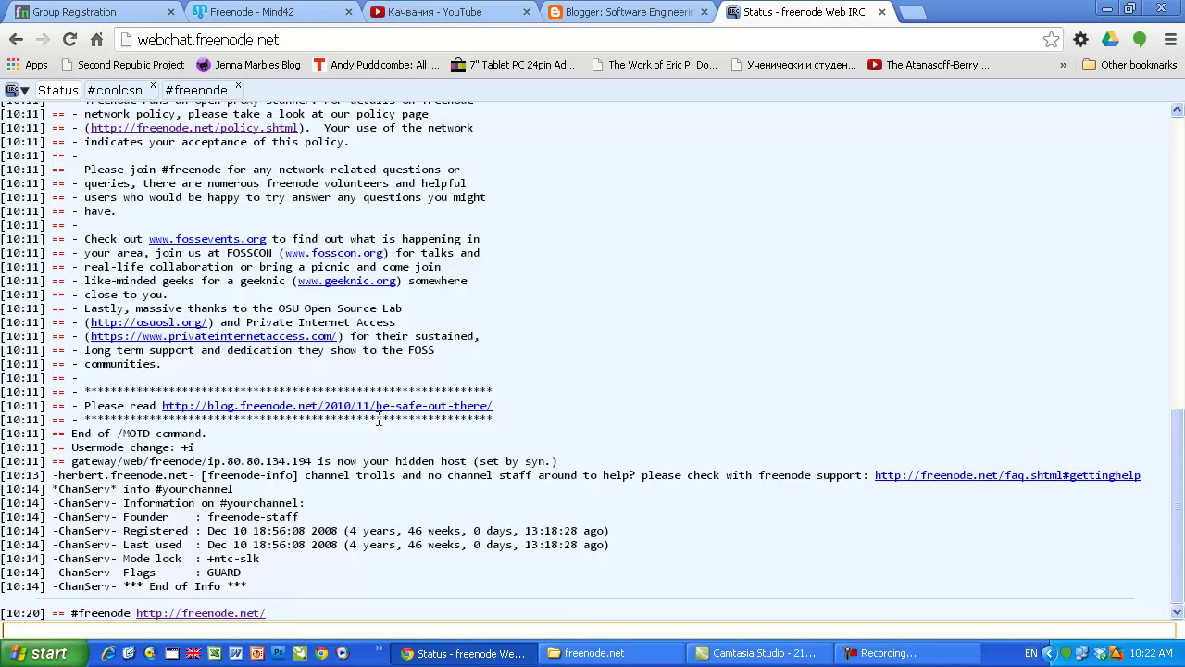
- Copy the "/msg ChanServ help" command from the mind map and send it in the webchat's Status window
click(260, 13)
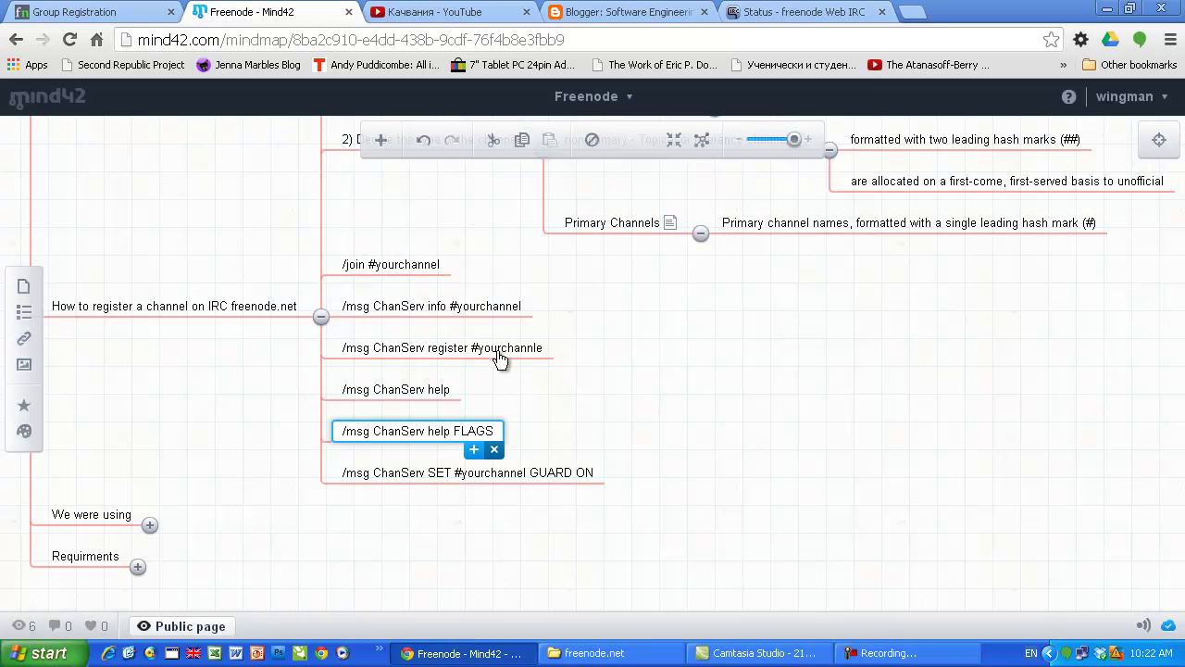
double_click(409, 388)
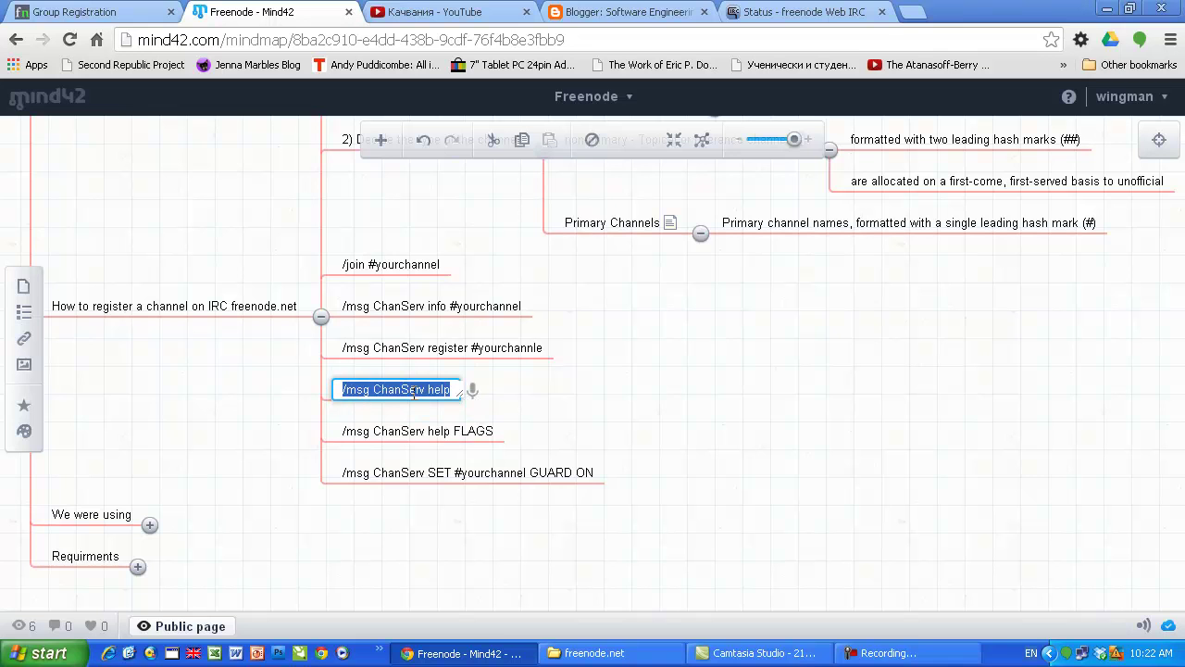
click(784, 19)
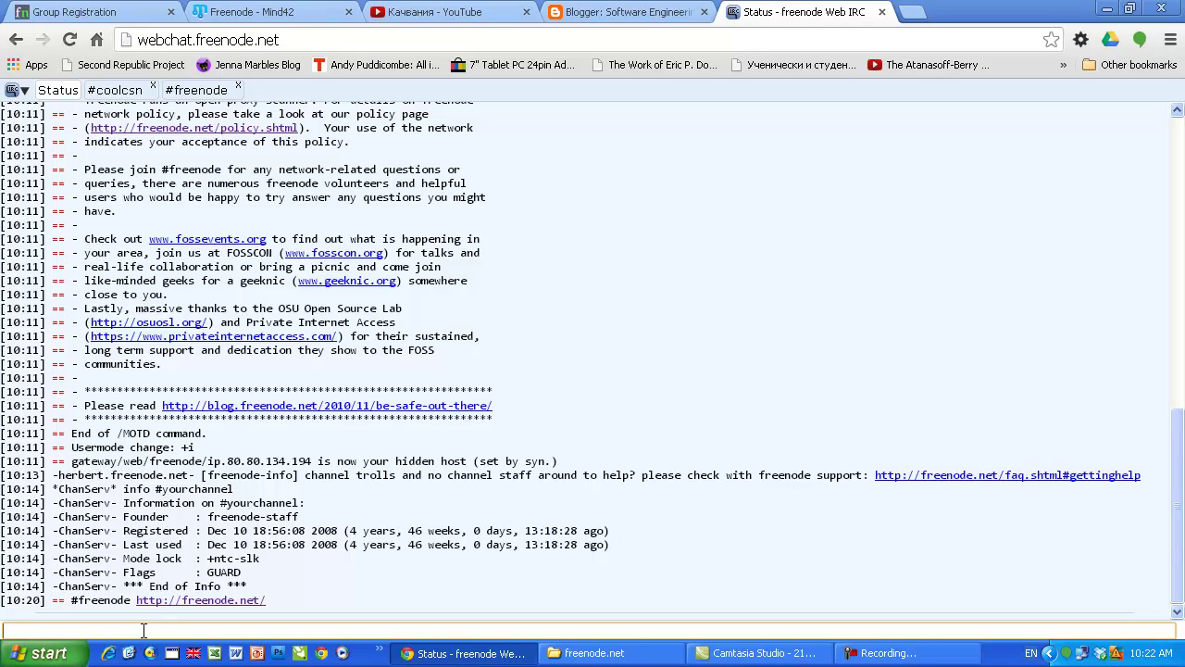
text(/msg ChanServ help)
key(Return)
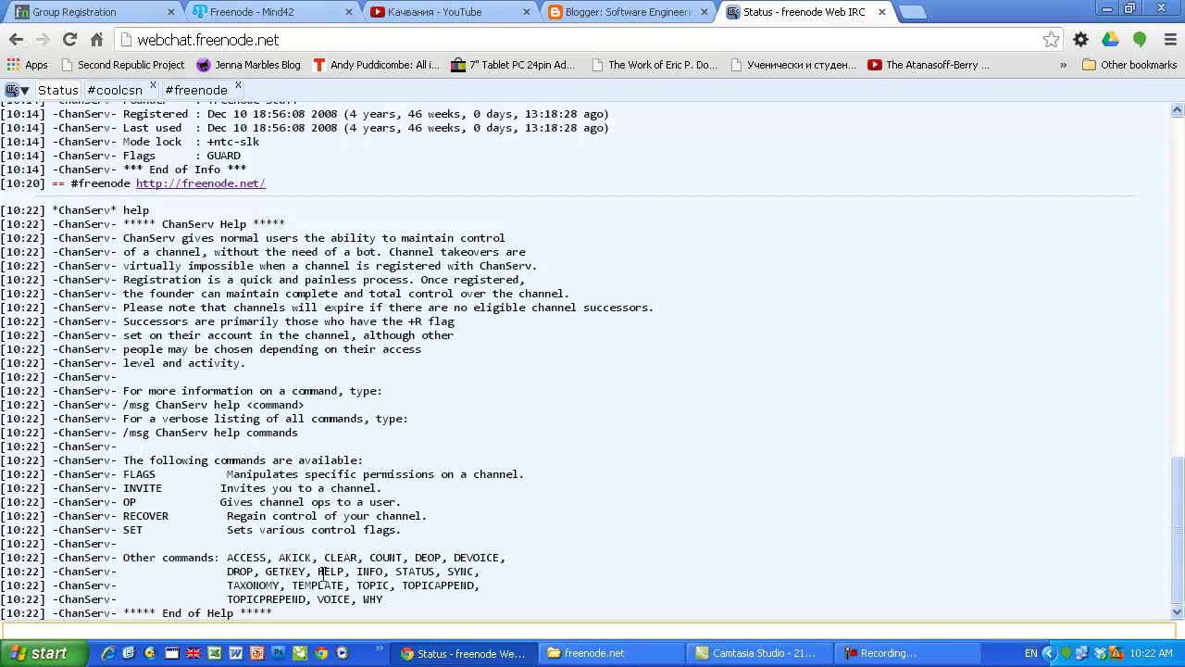
- Copy the "/msg ChanServ help FLAGS" command from the mind map and send it in the webchat's Status window
click(276, 13)
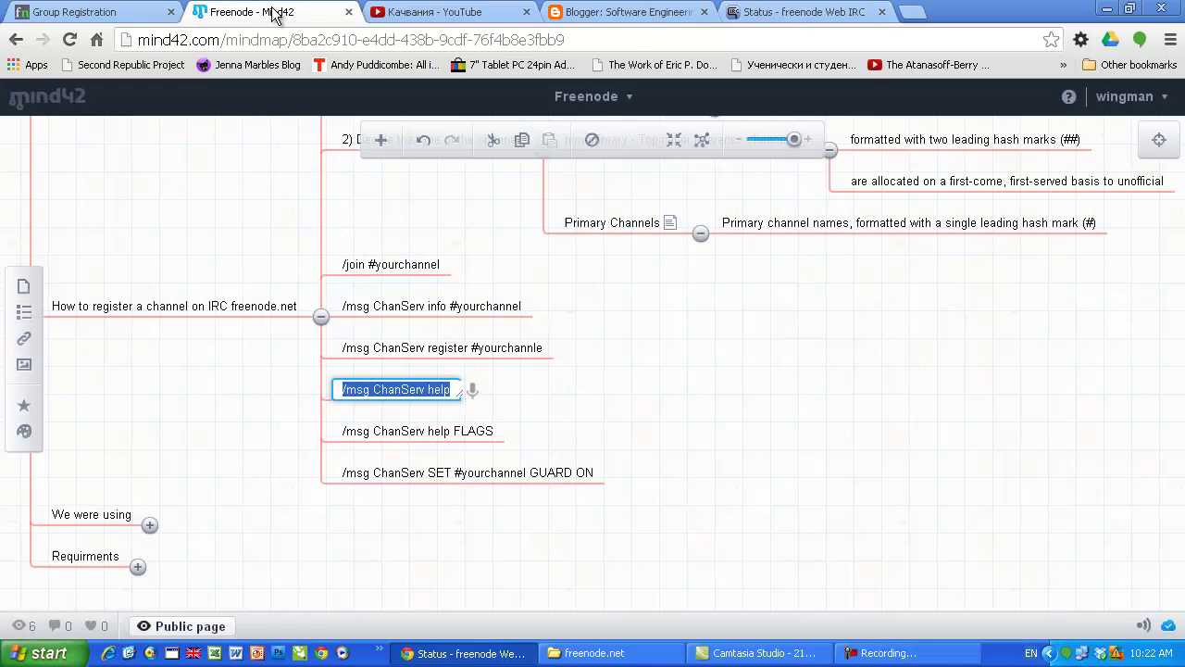
click(408, 431)
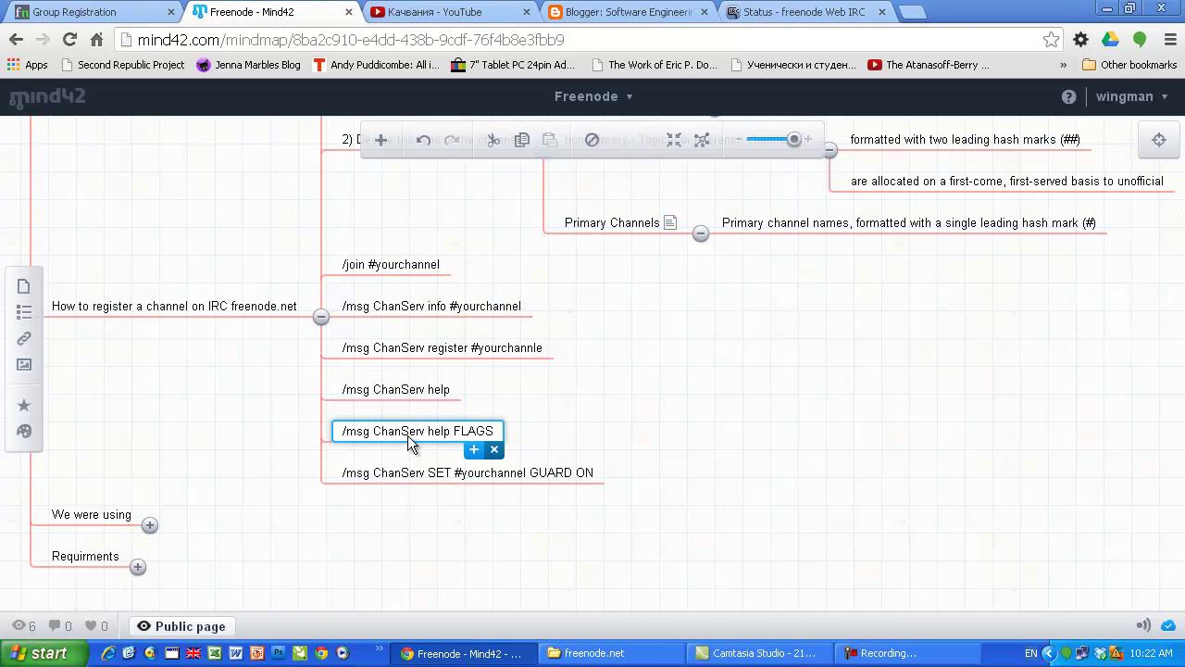
double_click(407, 430)
key(ctrl+c)
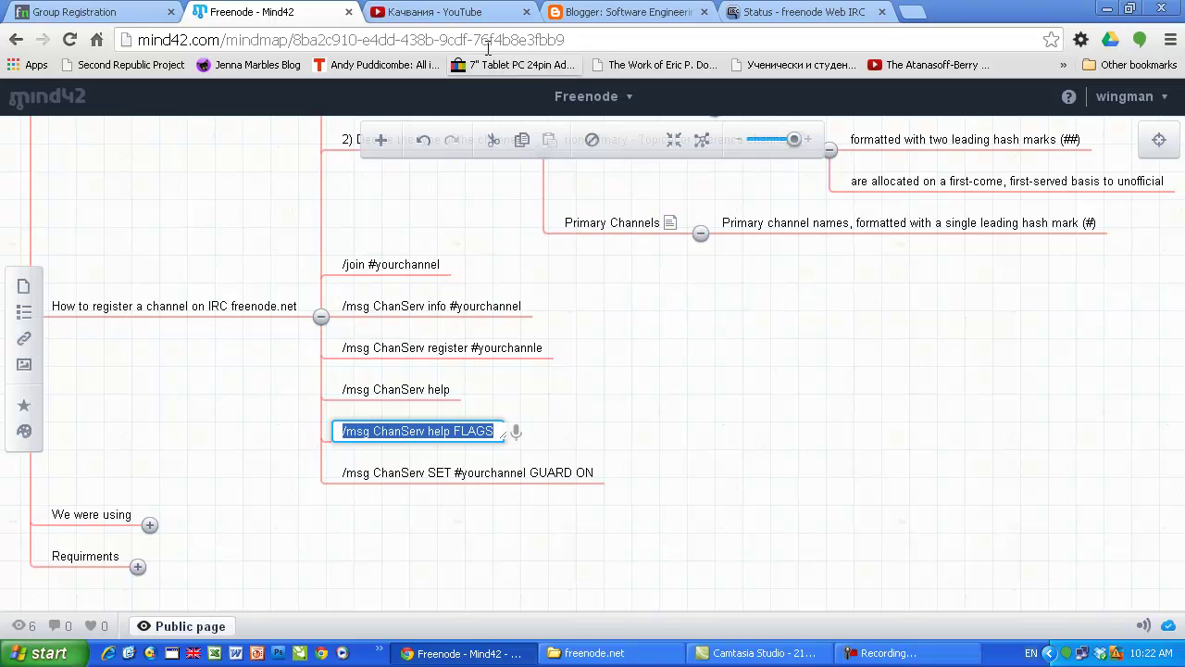
click(843, 13)
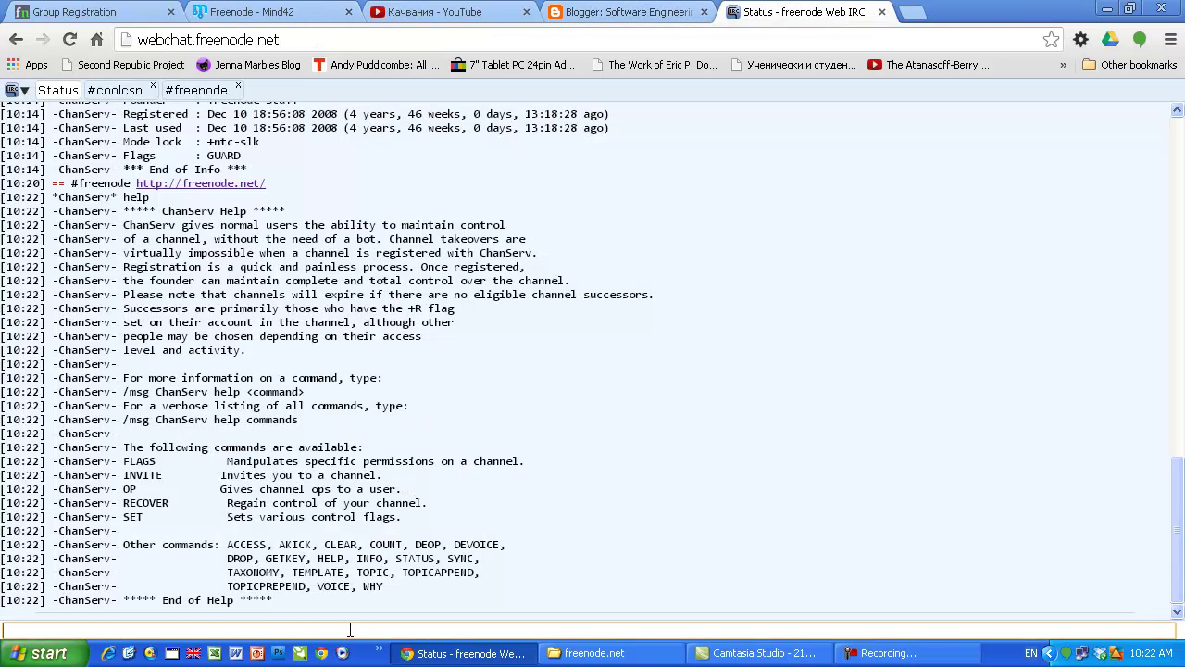
key(ctrl+v)
key(Return)
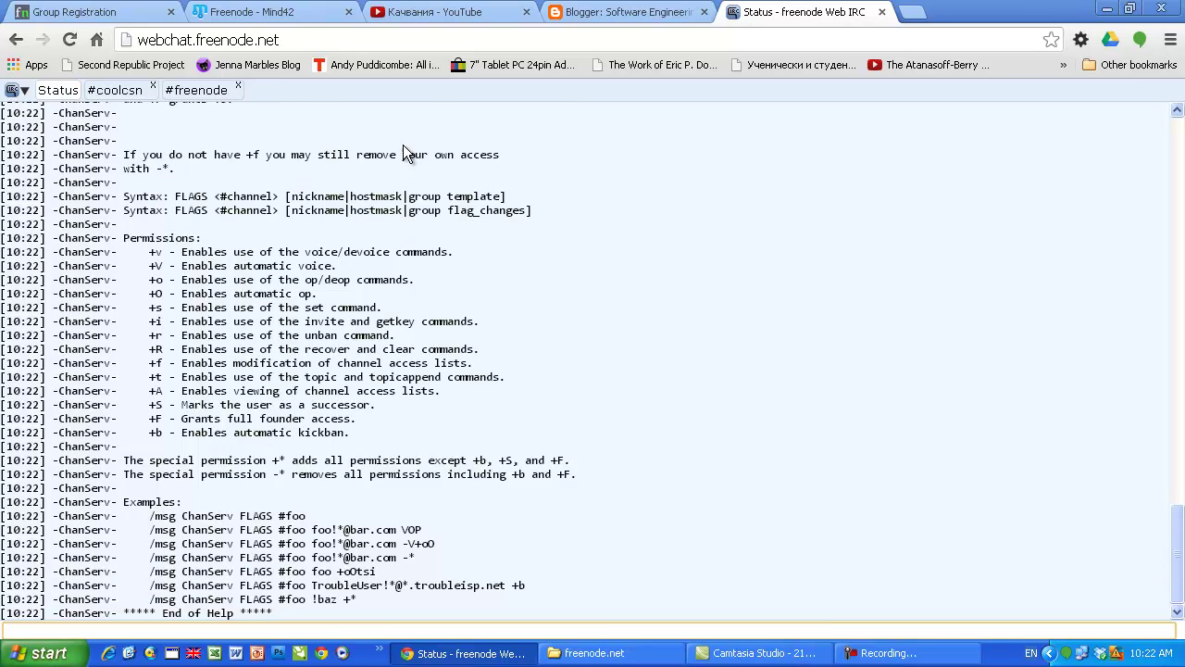
click(254, 13)
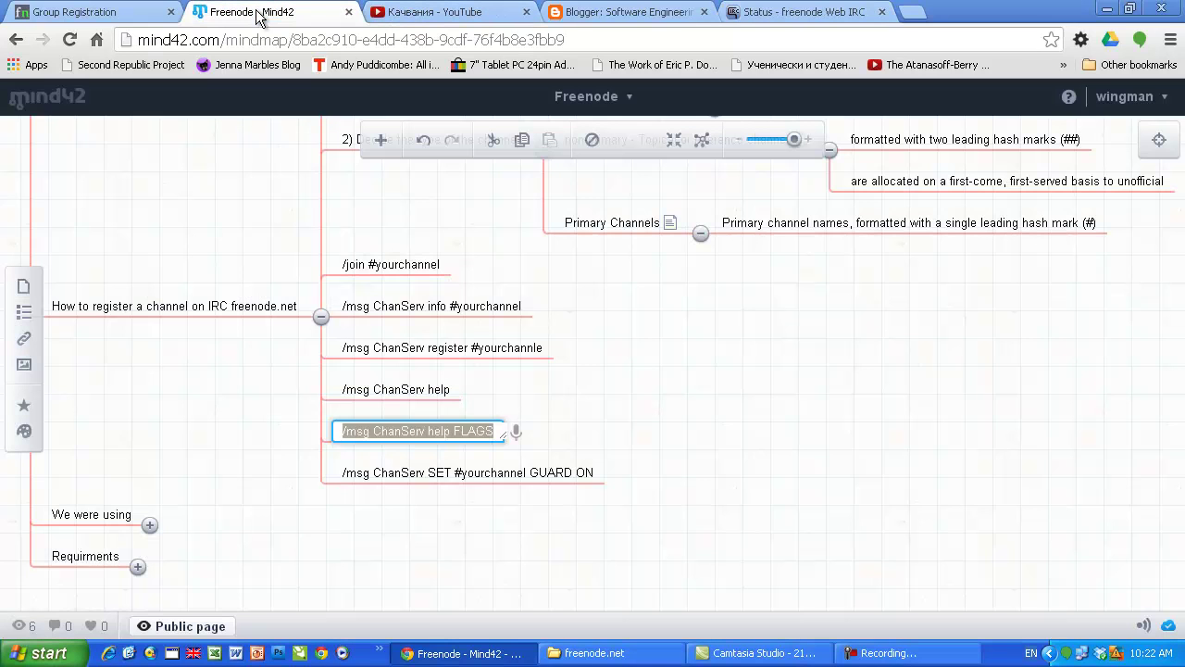
click(408, 472)
click(461, 472)
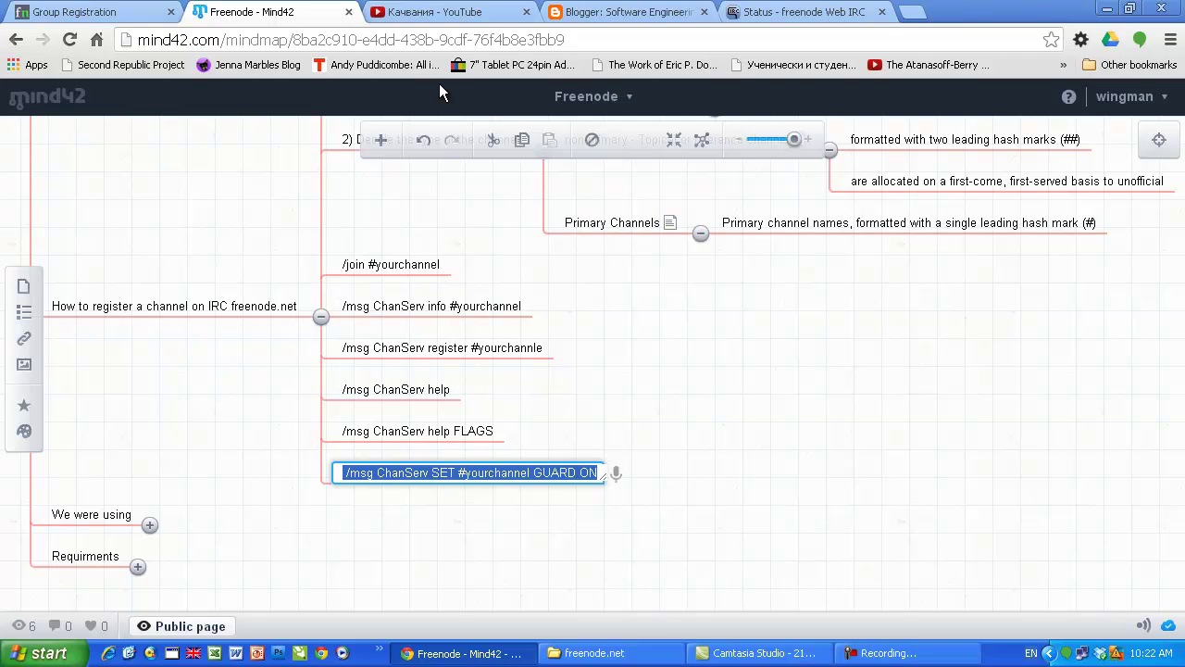
click(796, 12)
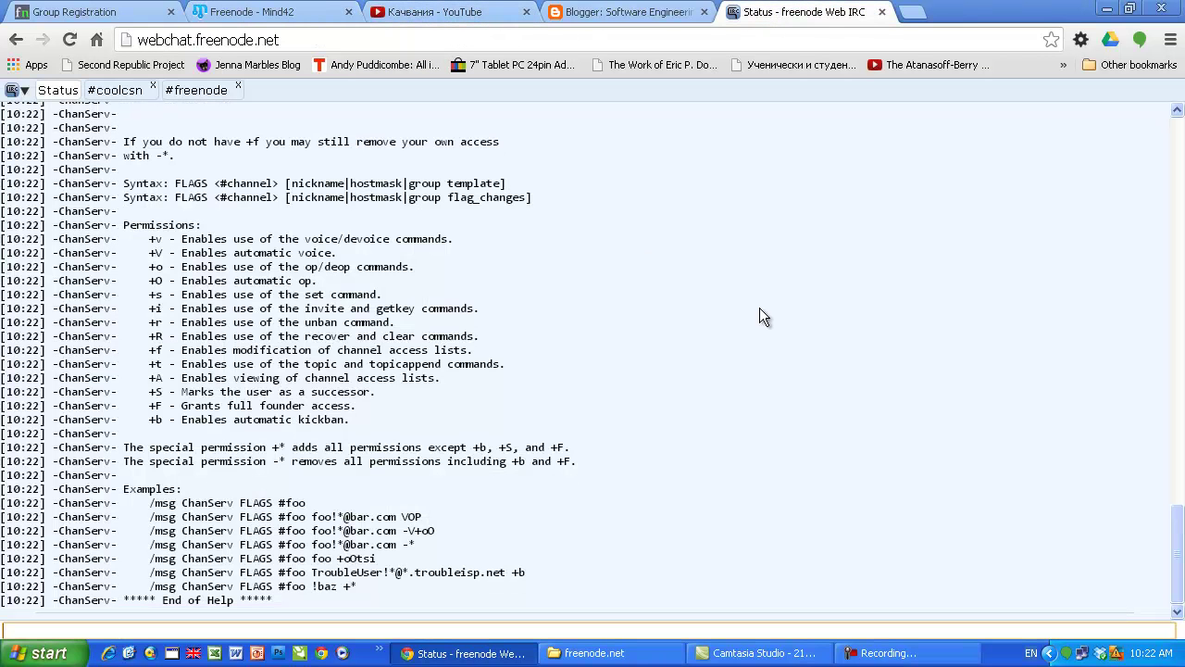
click(245, 12)
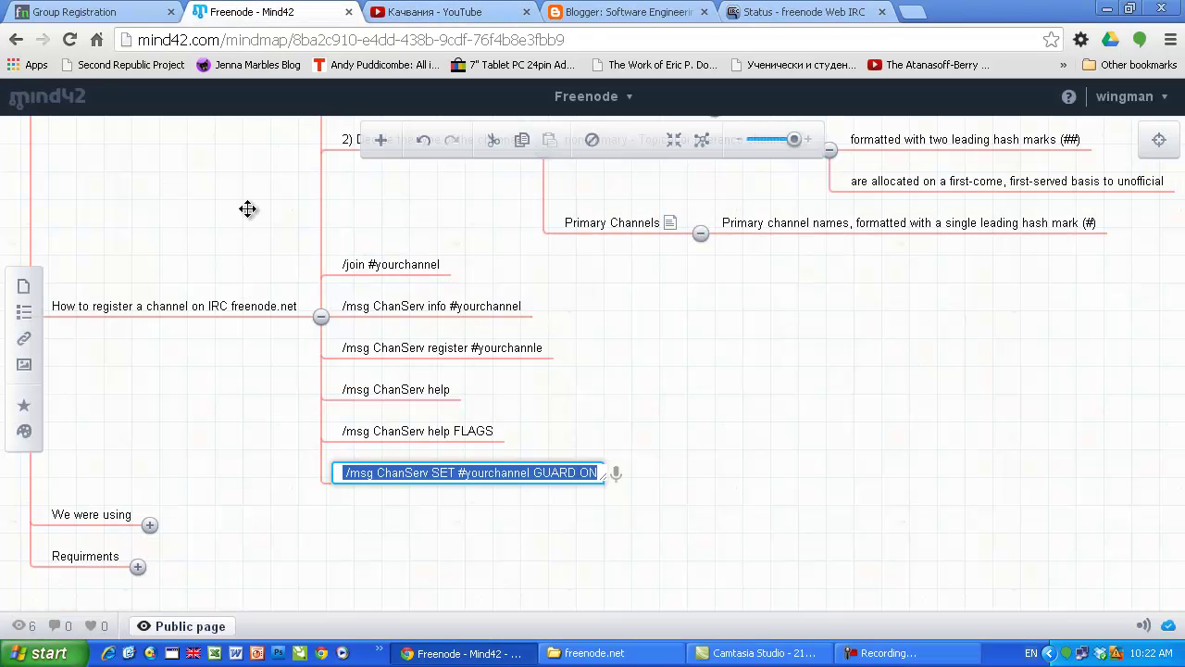
triple_click(406, 474)
key(ctrl+c)
click(754, 12)
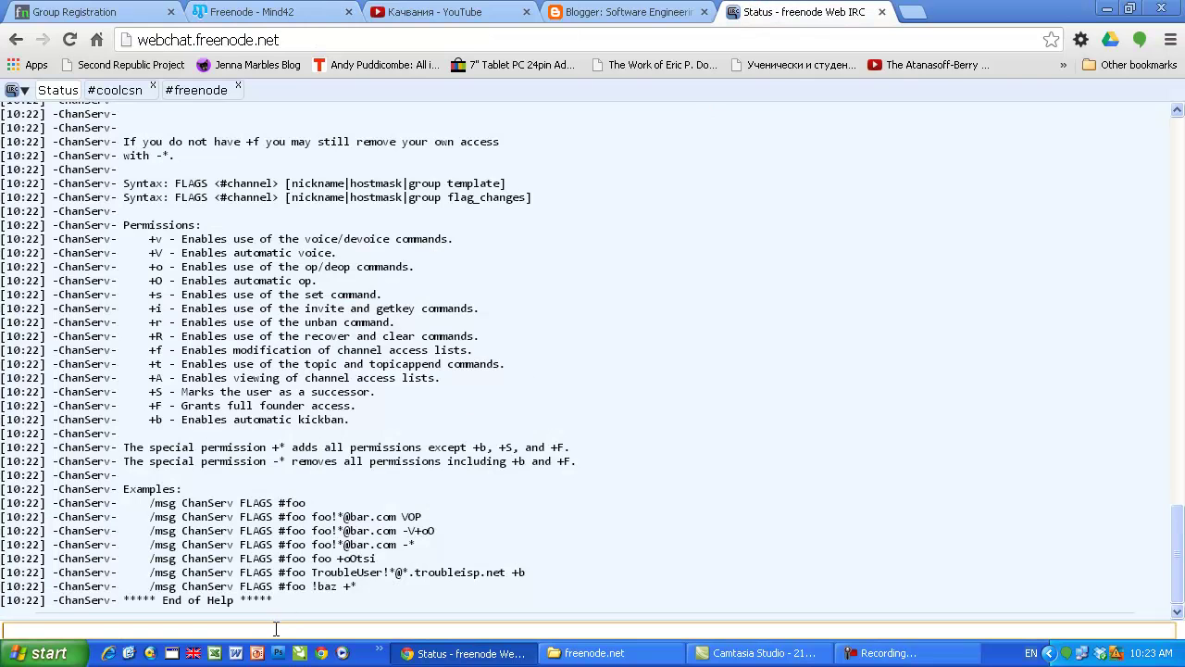
key(ctrl+v)
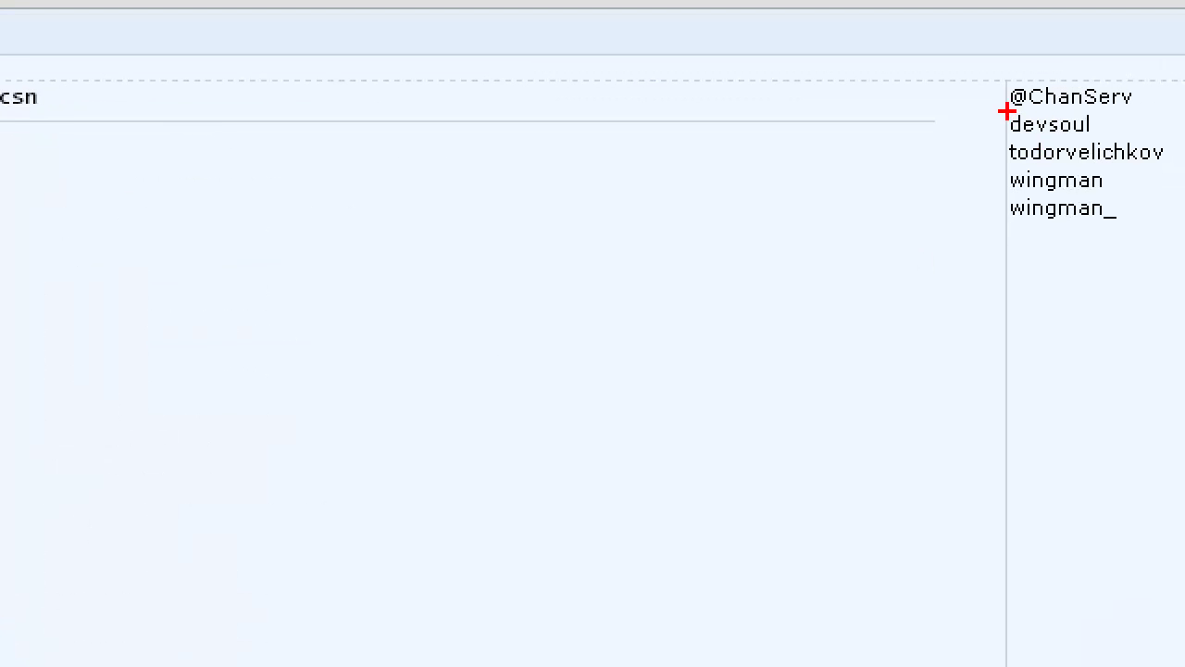
mouse_move(1006, 111)
mouse_down()
mouse_move(1100, 112)
mouse_move(1148, 83)
mouse_move(1022, 74)
mouse_move(998, 102)
mouse_up()
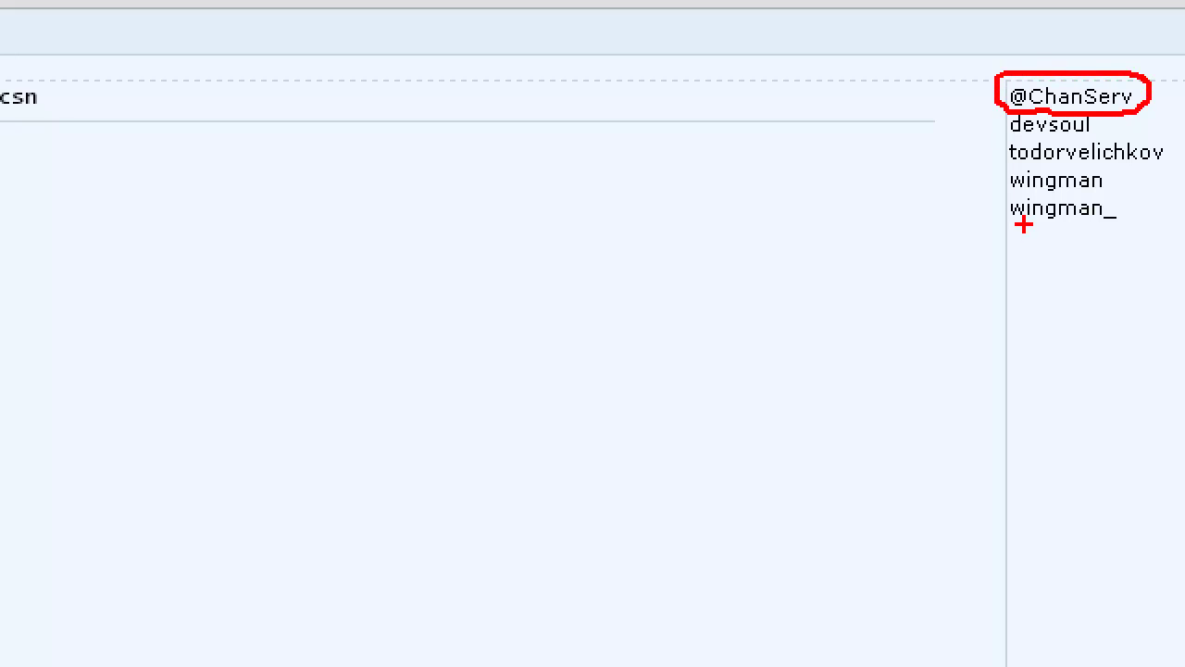
key(Escape)
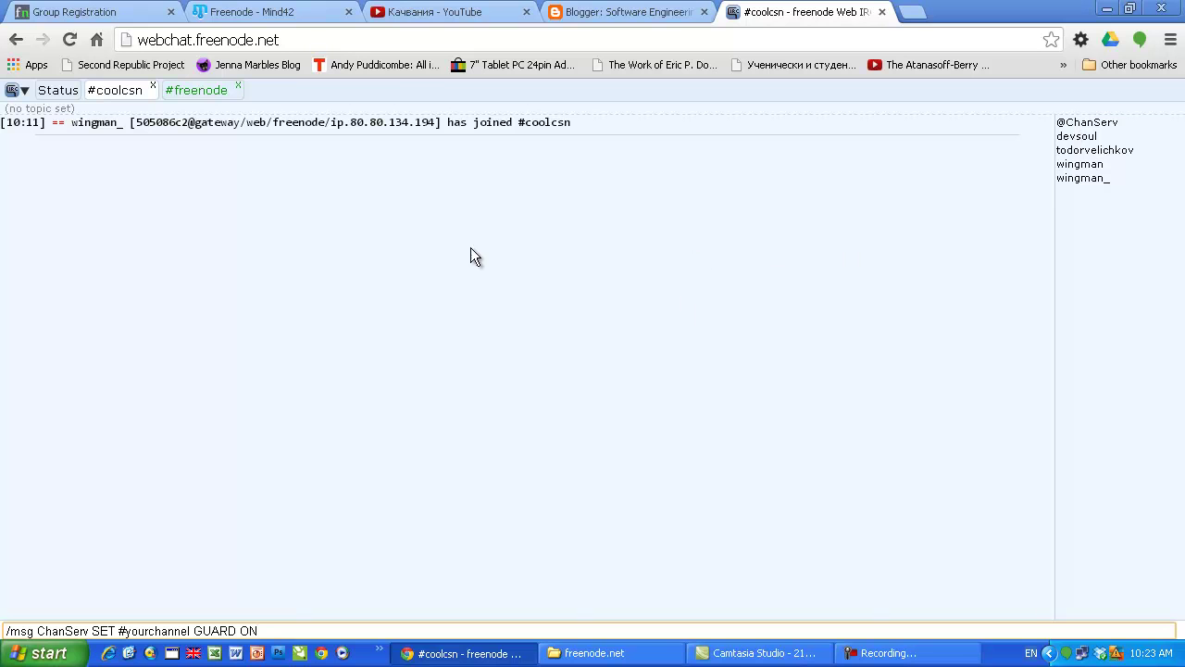
- Return to the Status window and examine the FLAGS help text, including the syntax and the list of permissions
click(58, 90)
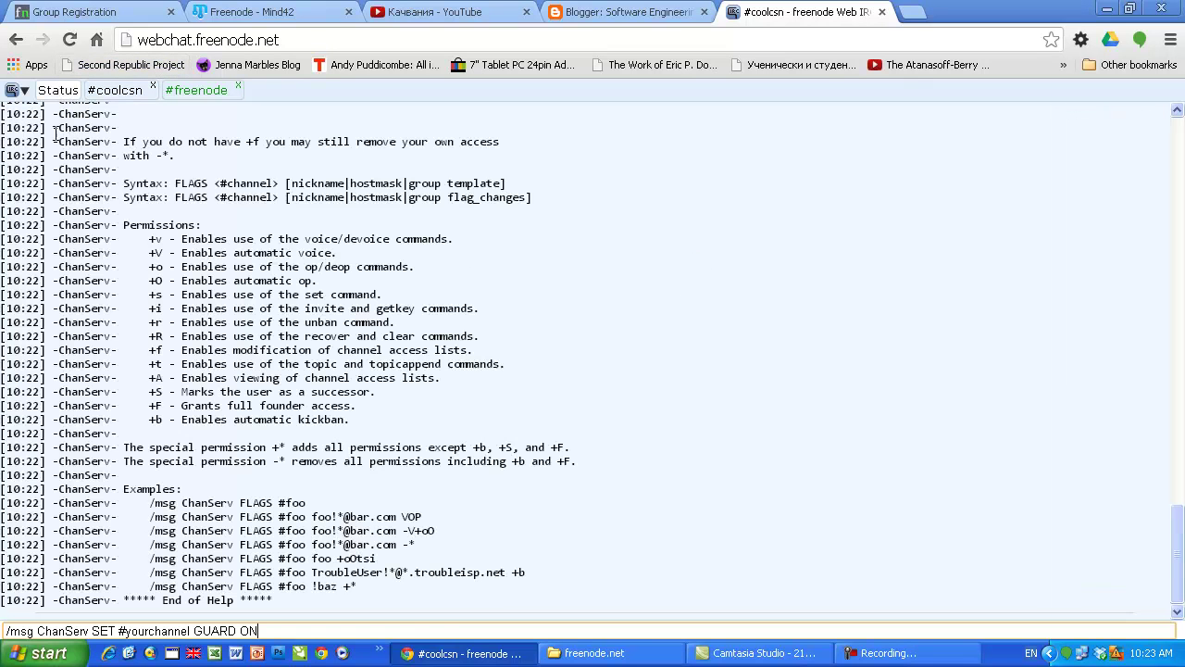
scroll(145, 380, up, 2)
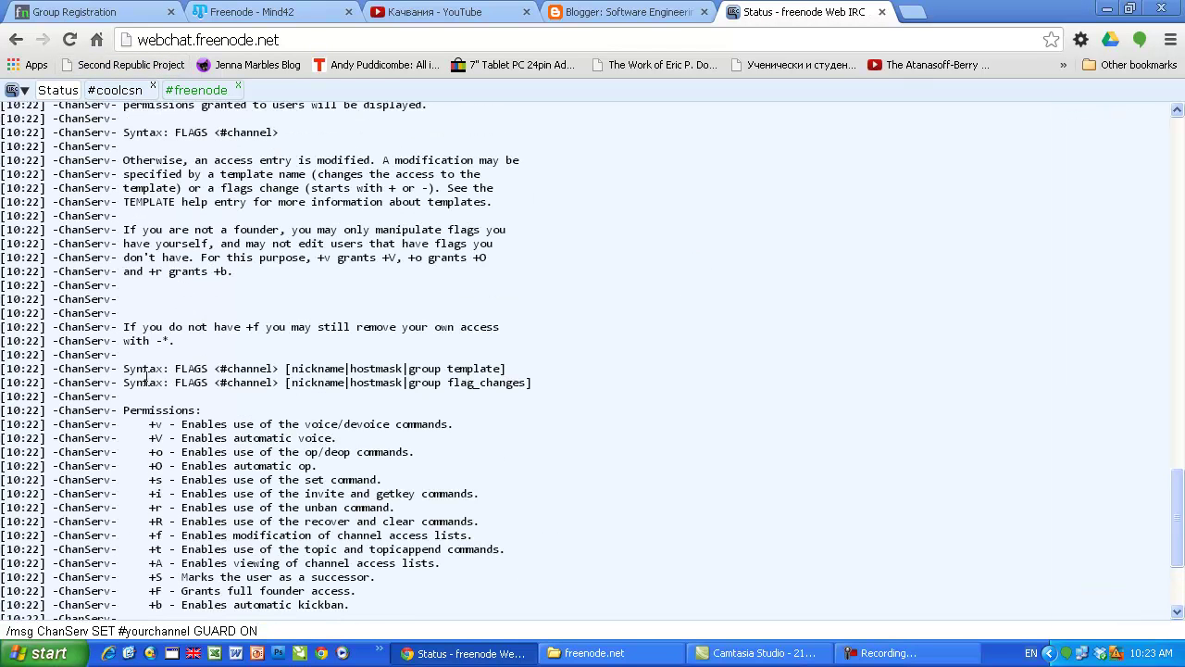
drag(139, 424, 268, 435)
scroll(274, 488, down, 2)
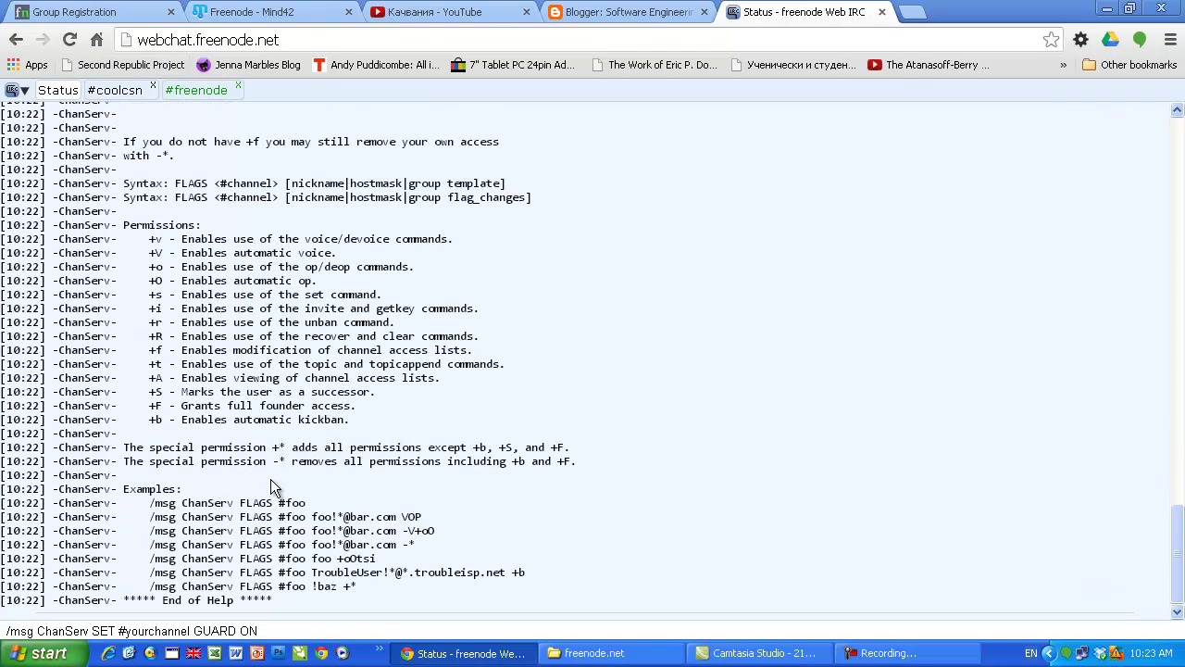
drag(146, 253, 167, 254)
click(165, 259)
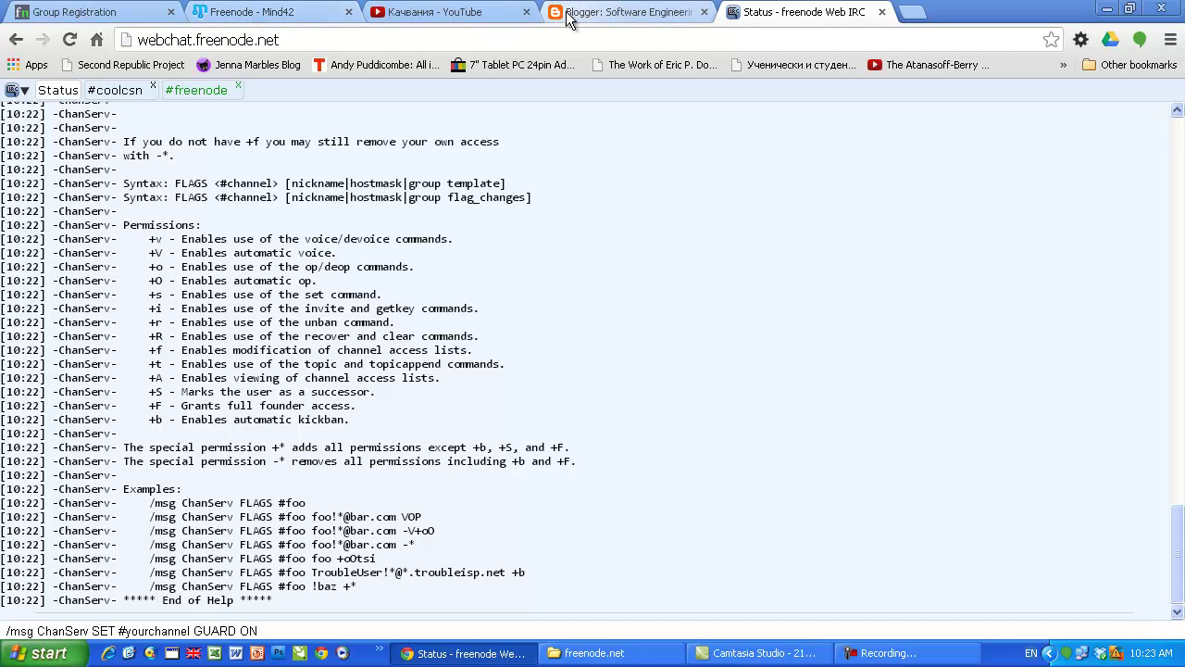
- Switch back to the mind map and review the whole "How to register a channel on IRC freenode.net" branch
click(298, 12)
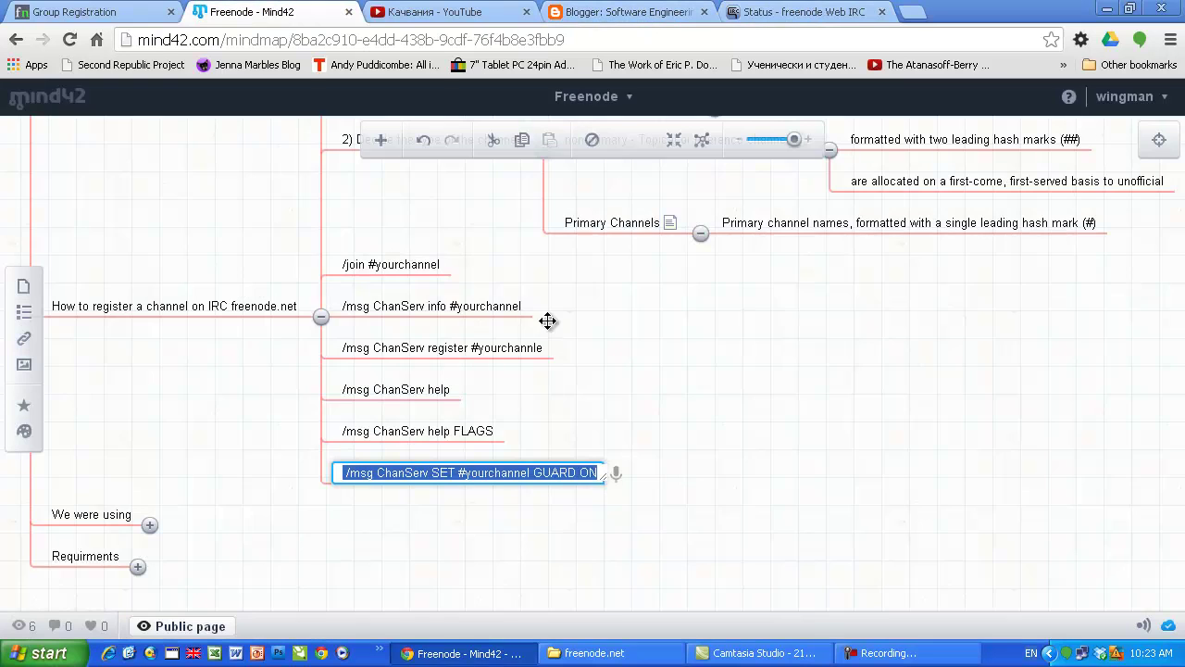
drag(627, 305, 549, 387)
click(549, 389)
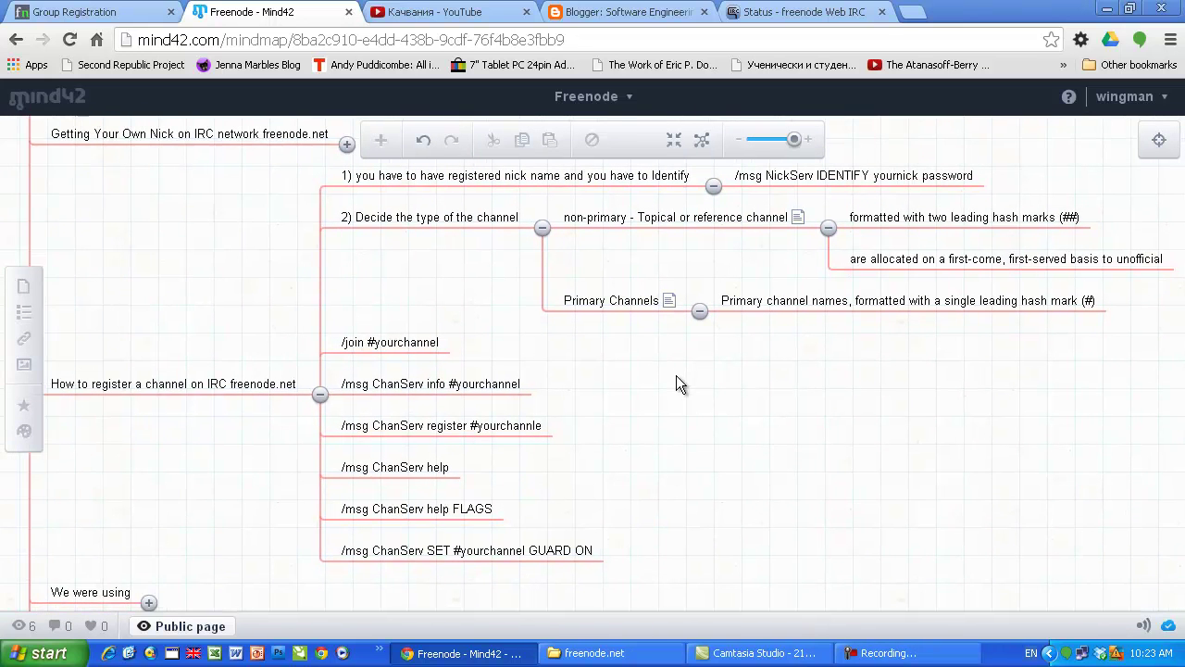
drag(676, 377, 658, 387)
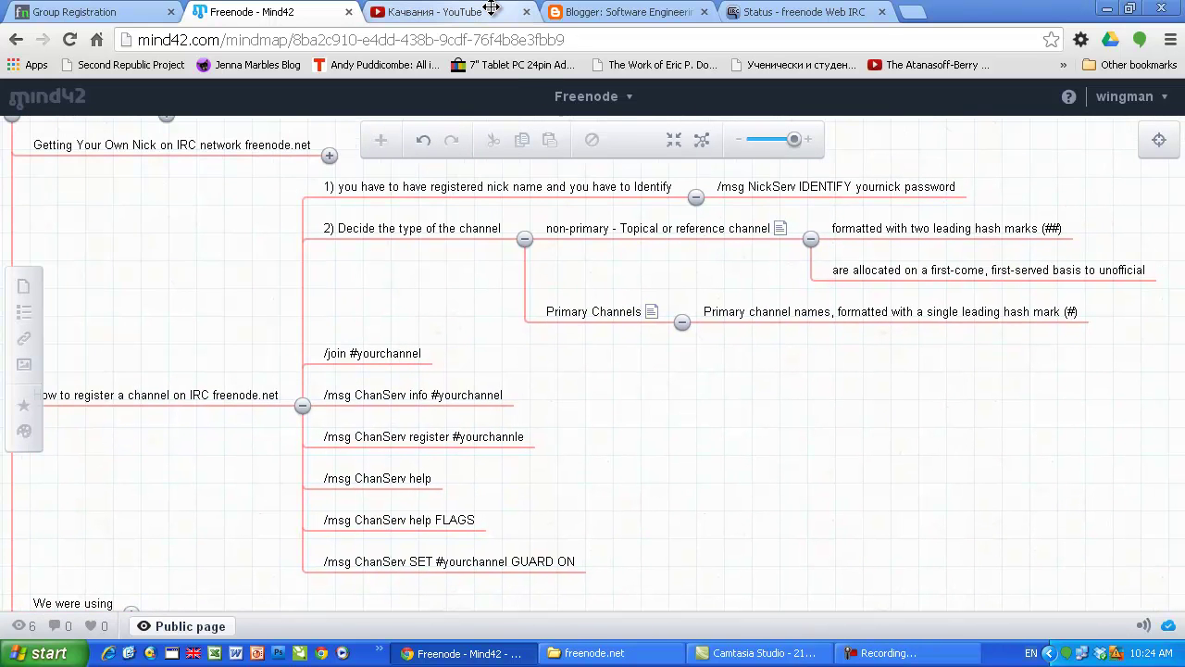